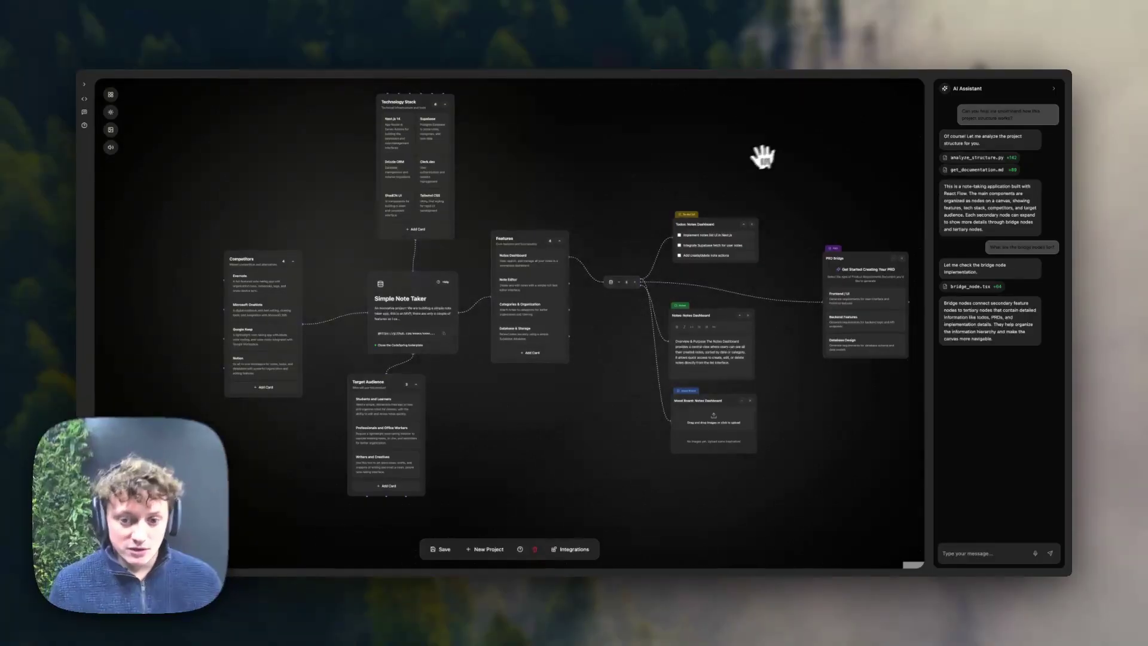
Step: Pan around the Simple Note Taker graph to see the PRD Bridge card and the whole project
scroll(761, 153, up, 2)
scroll(755, 440, up, 5)
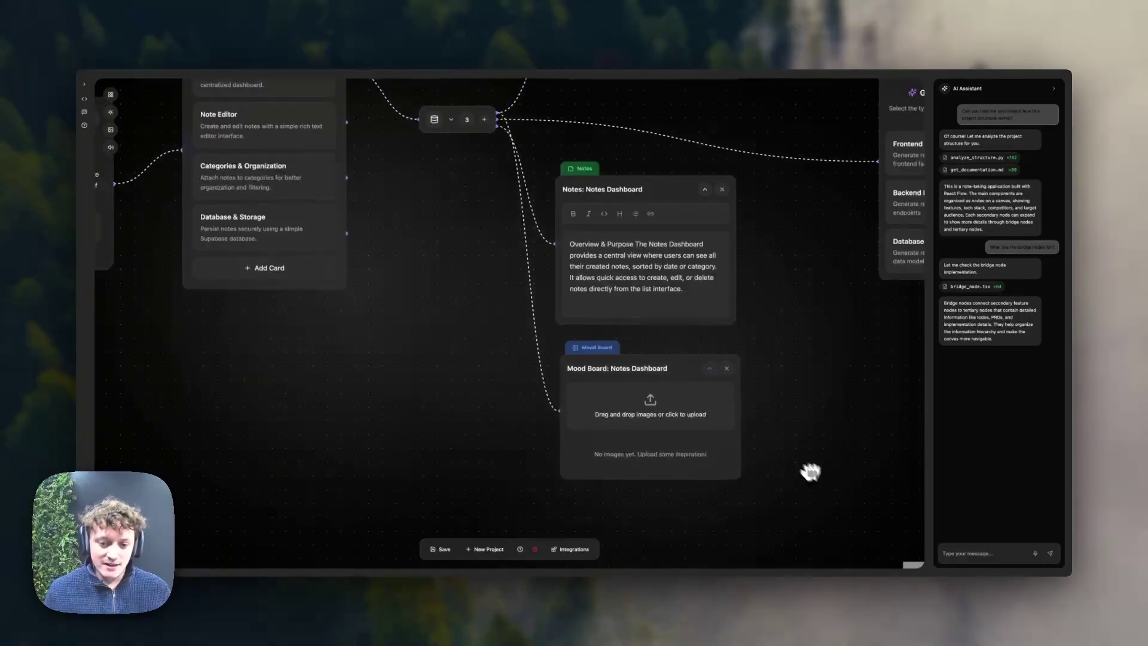
scroll(809, 471, down, 2)
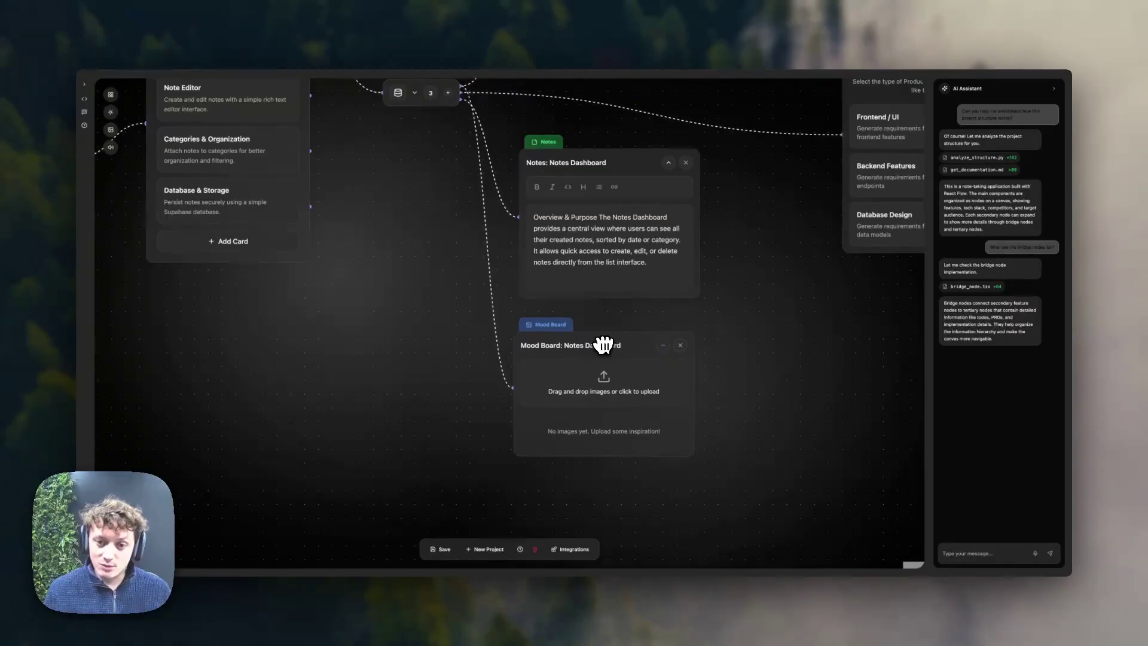
scroll(605, 343, down, 4)
drag(616, 197, 463, 238)
scroll(606, 237, up, 5)
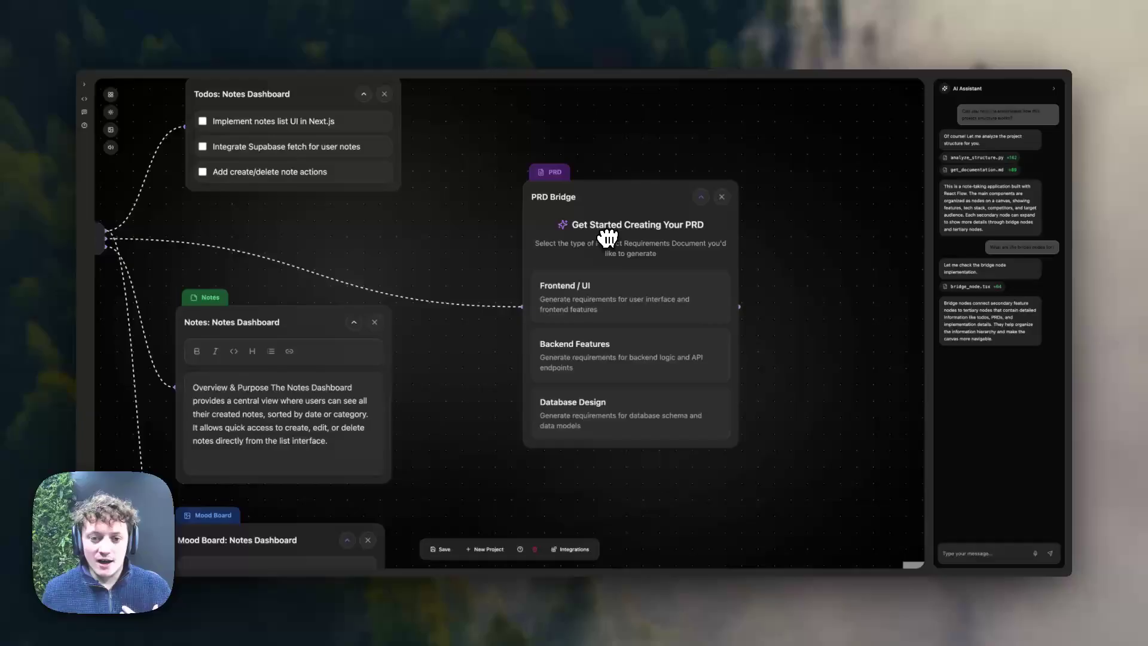
scroll(796, 263, right, 1)
scroll(609, 296, down, 5)
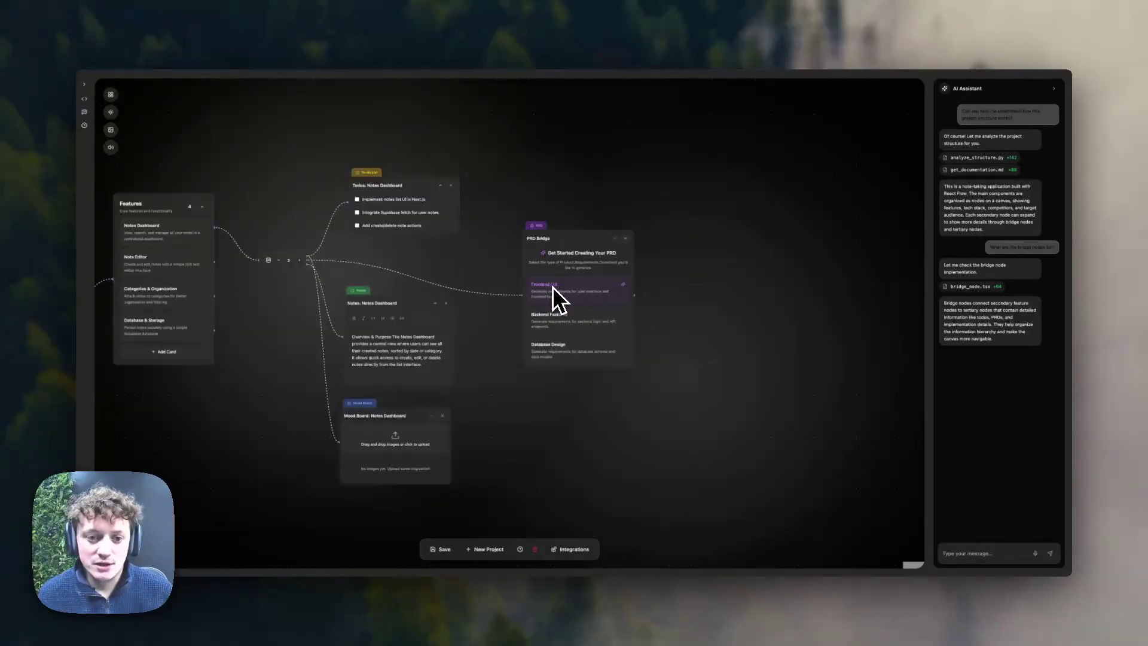
drag(486, 256, 850, 251)
drag(669, 167, 728, 194)
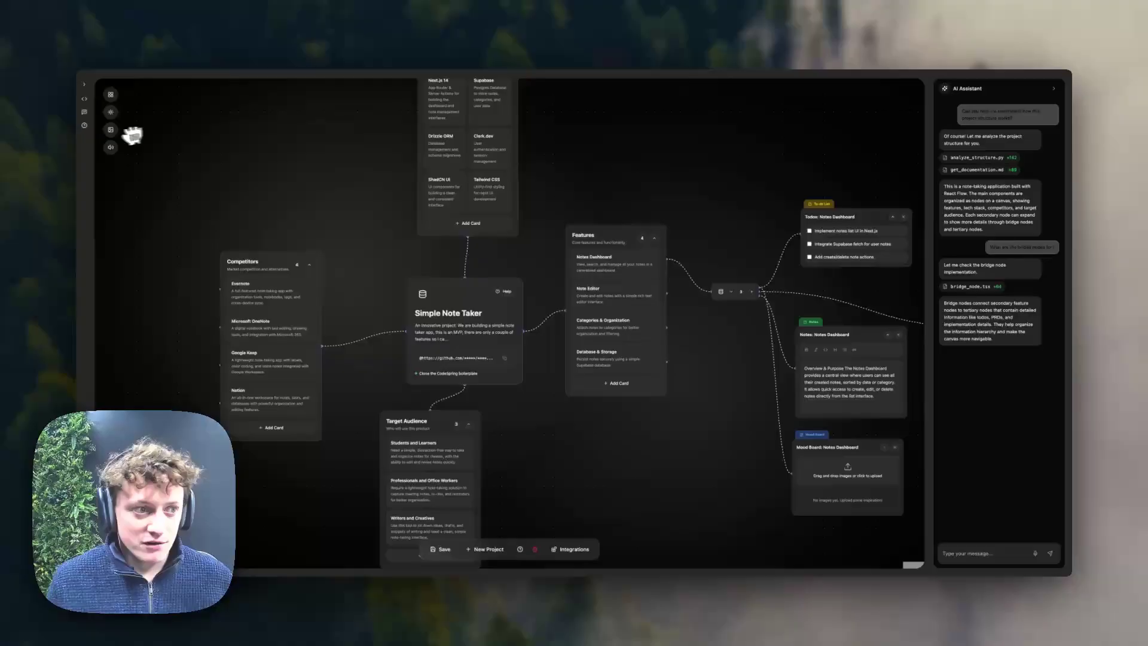
Step: Start and stop a voice recording, then show Your Projects with the AI Assistant collapsed
click(111, 147)
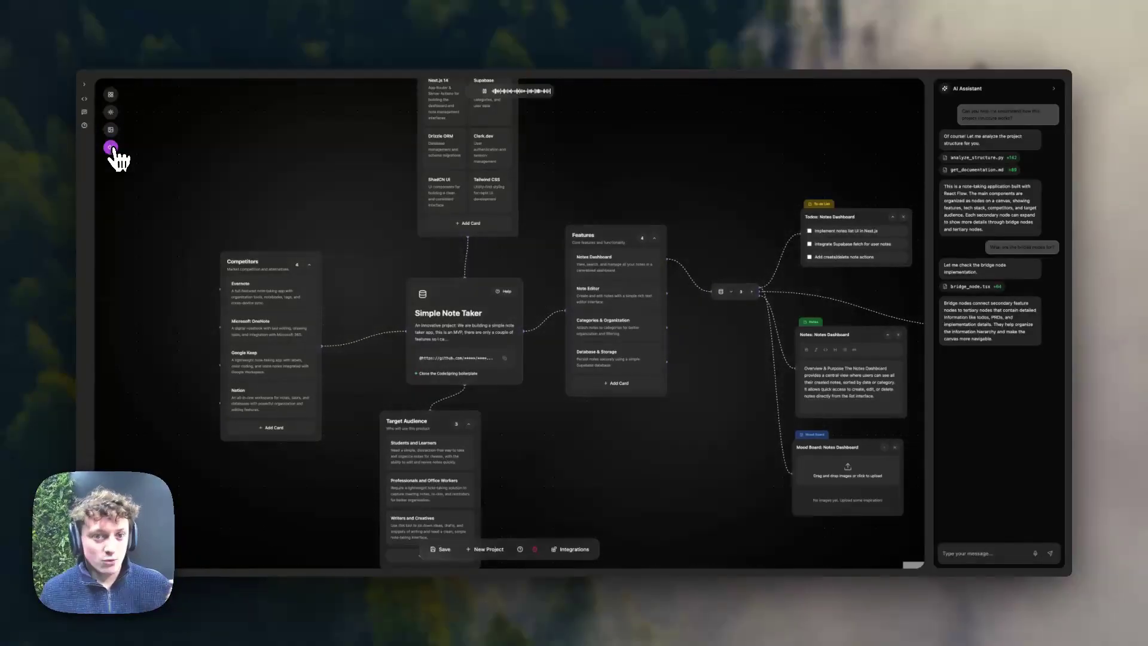
click(111, 147)
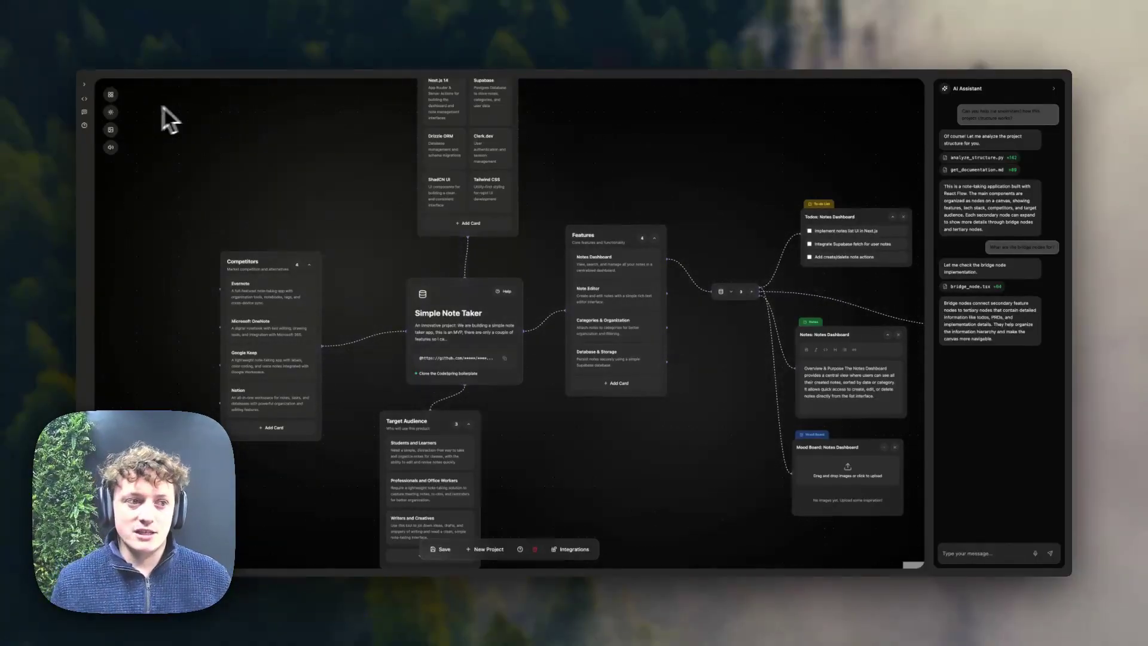
click(111, 96)
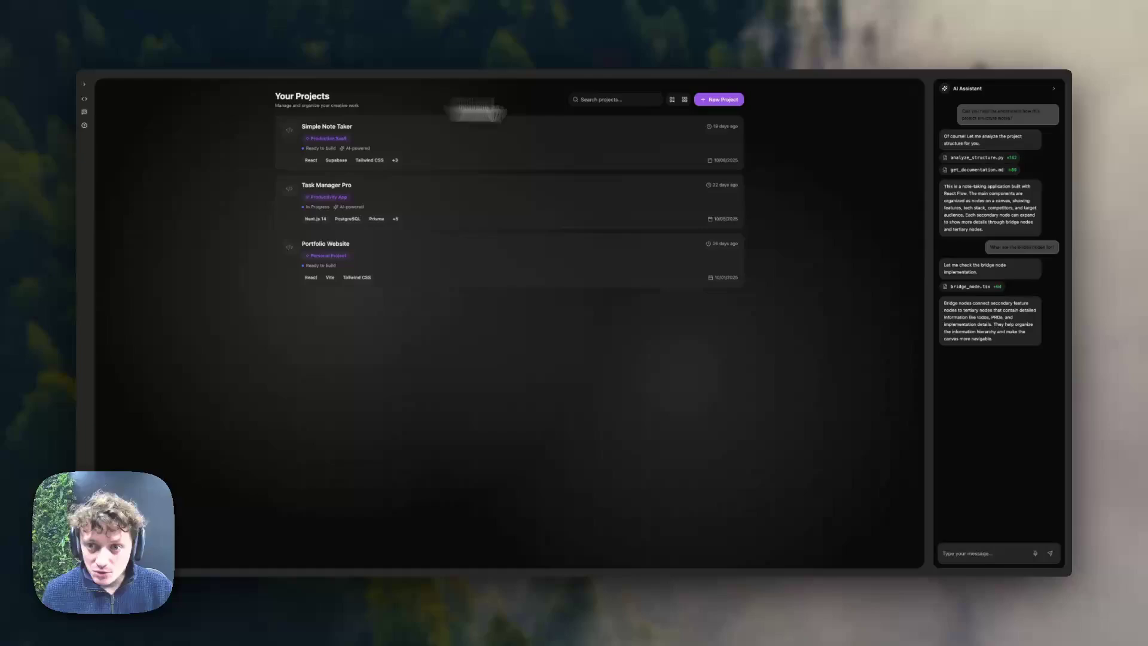
click(1054, 90)
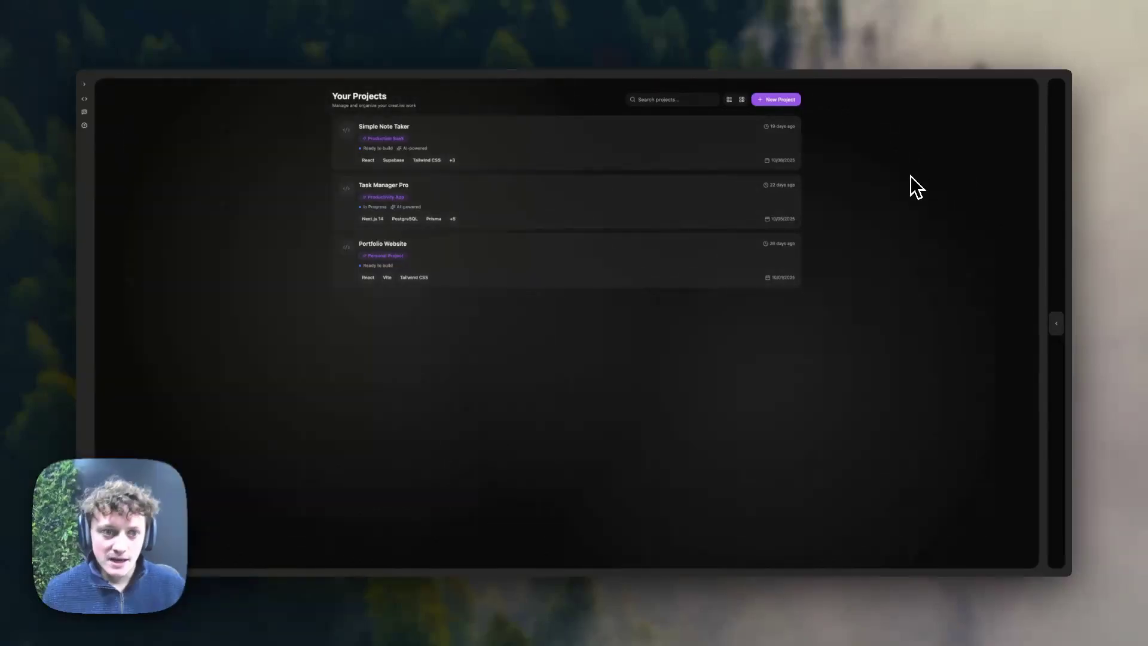
Step: Open the Simple Note Taker canvas and move the Technology Stack card upward
click(483, 144)
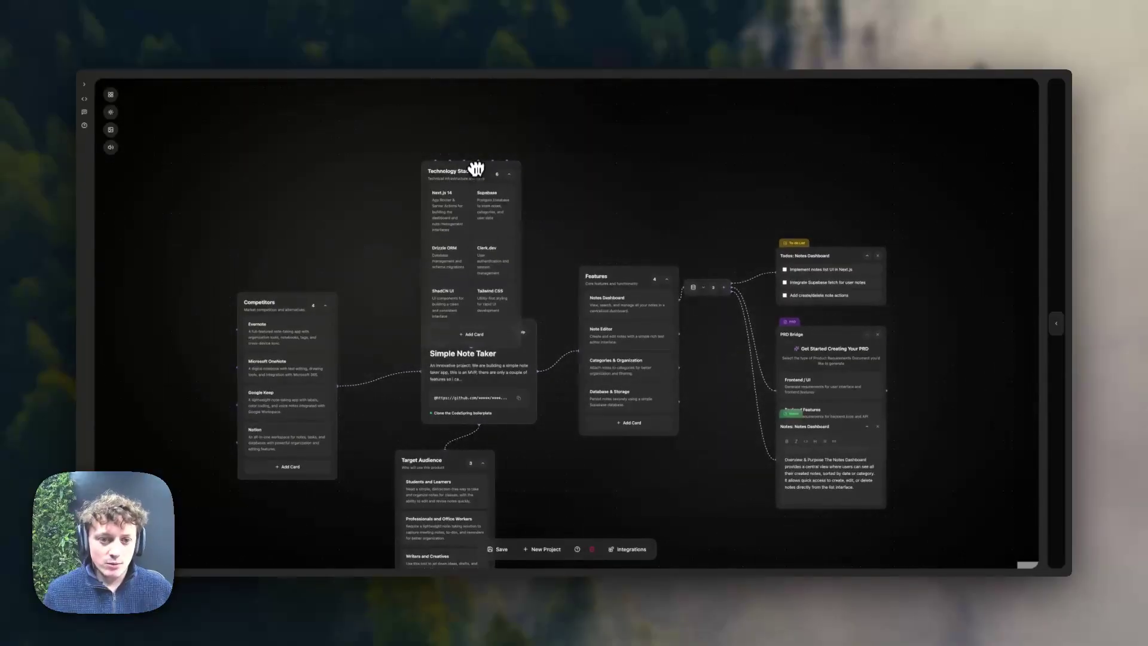
drag(474, 175, 480, 112)
scroll(622, 179, down, 3)
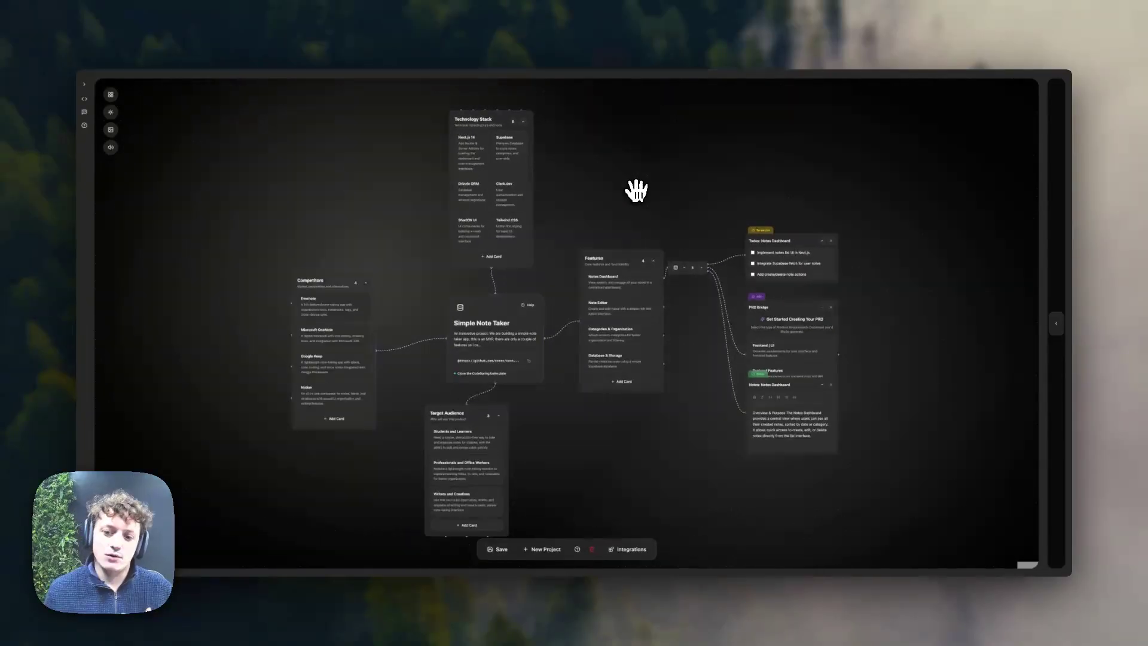
scroll(538, 159, right, 3)
Step: Shift the PRD Bridge, Notes, Todos cards and junction node right, and restore the AI Assistant panel
drag(623, 277, 812, 262)
drag(669, 343, 747, 342)
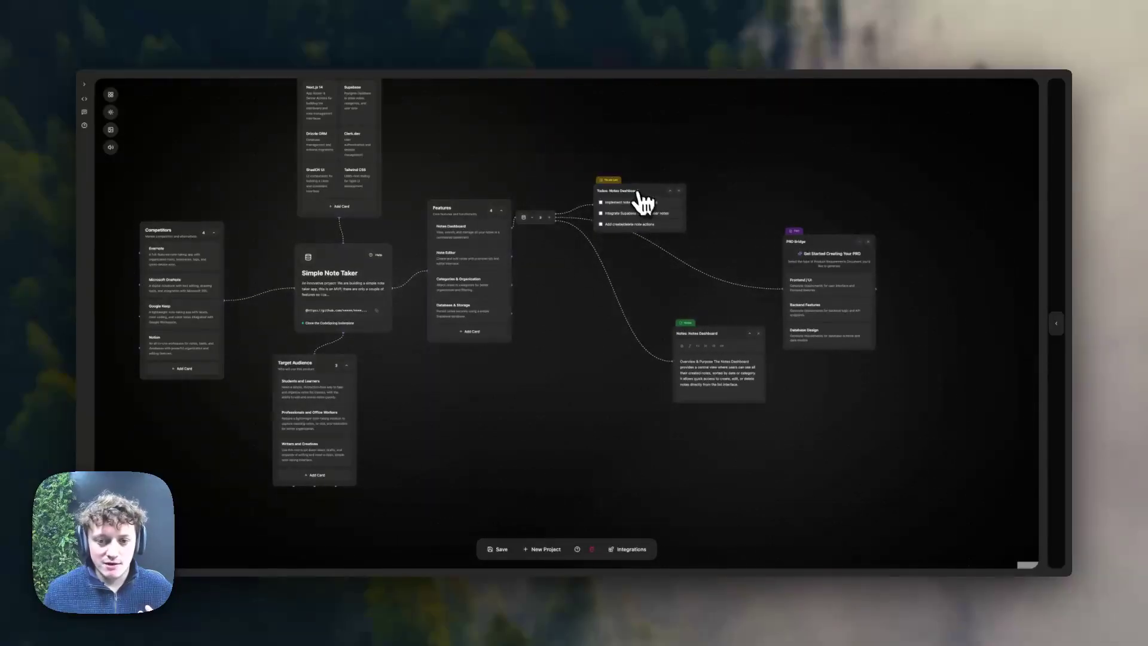
drag(641, 202, 705, 188)
drag(550, 227, 633, 294)
drag(584, 325, 837, 385)
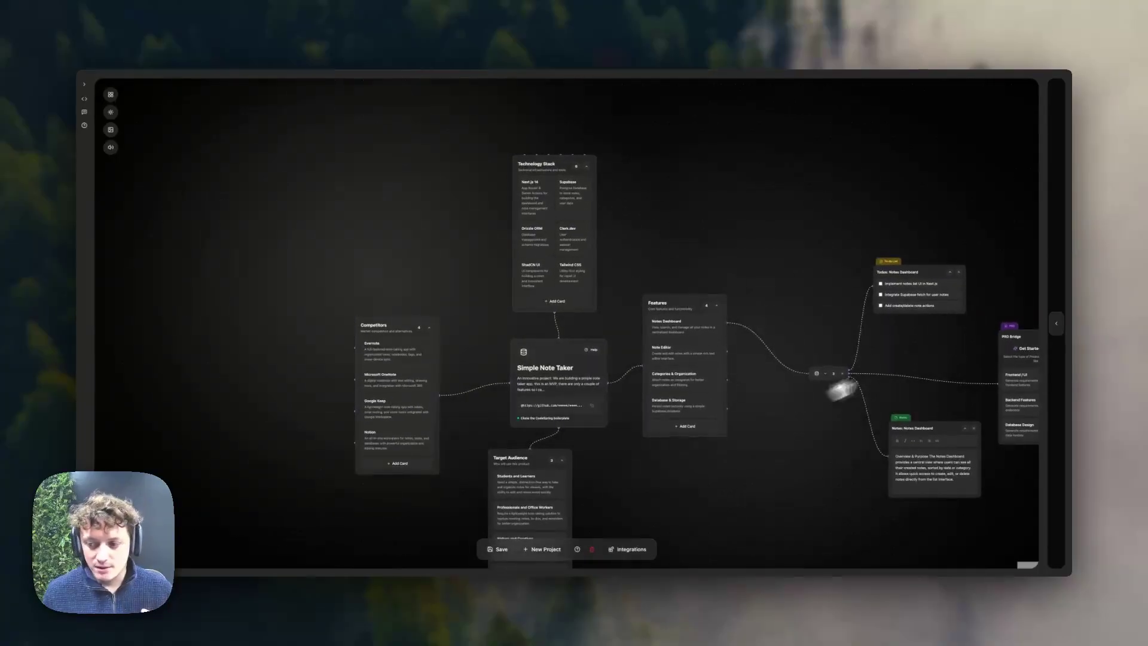
click(1055, 324)
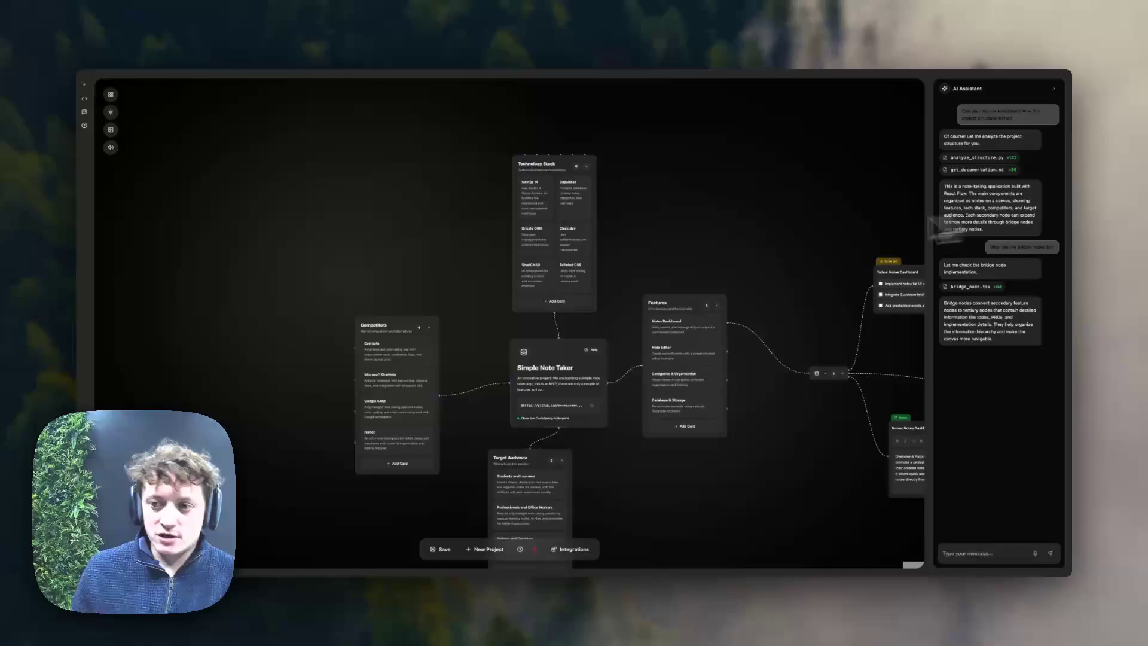
Step: Move the Simple Note Taker card up and right and nudge the Technology Stack card
drag(709, 236, 649, 159)
scroll(472, 297, up, 4)
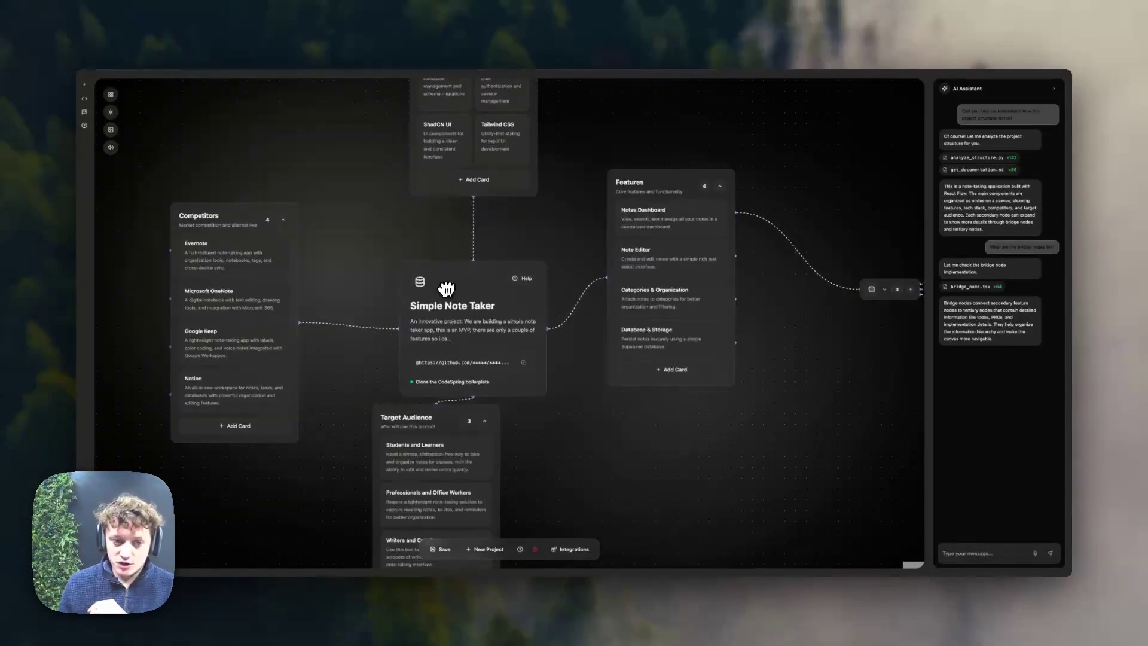
drag(453, 298, 476, 277)
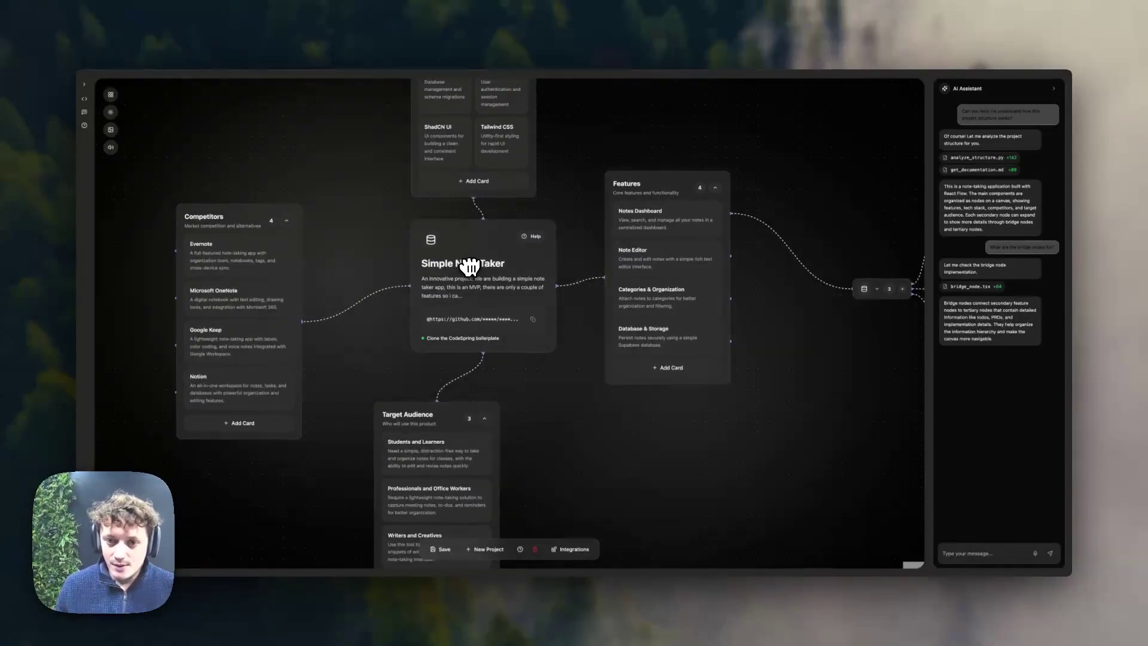
scroll(626, 207, up, 6)
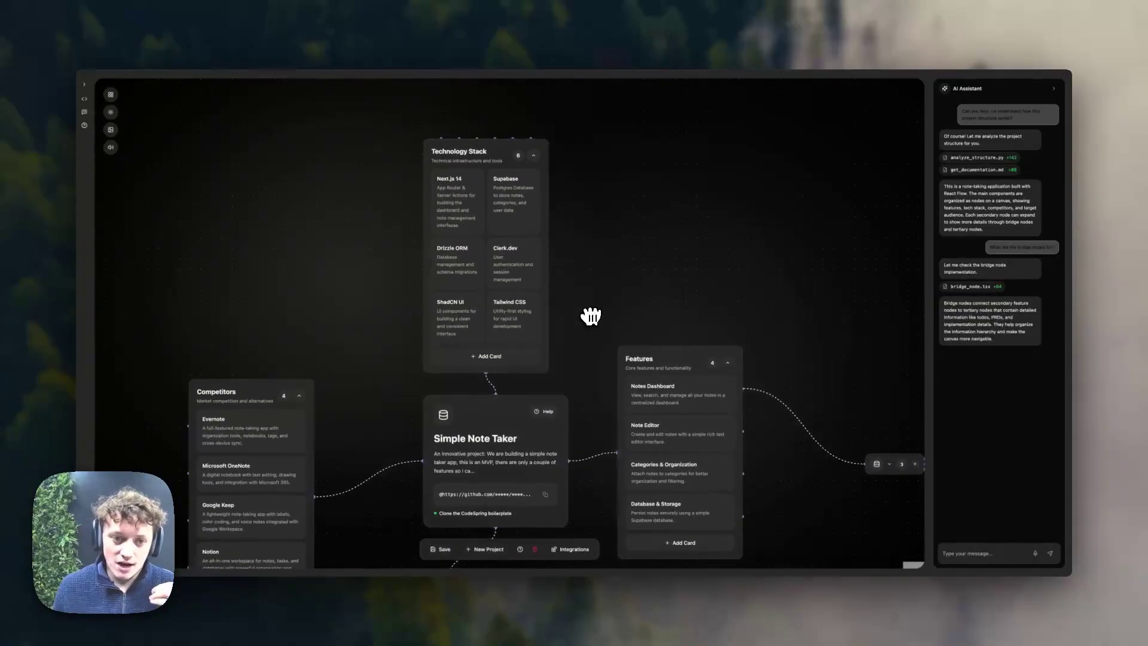
mouse_move(504, 151)
mouse_down()
mouse_move(525, 153)
mouse_move(510, 154)
mouse_up()
Step: Zoom in on the Simple Note Taker card and pan to the bridge node and Todos card
scroll(583, 413, down, 5)
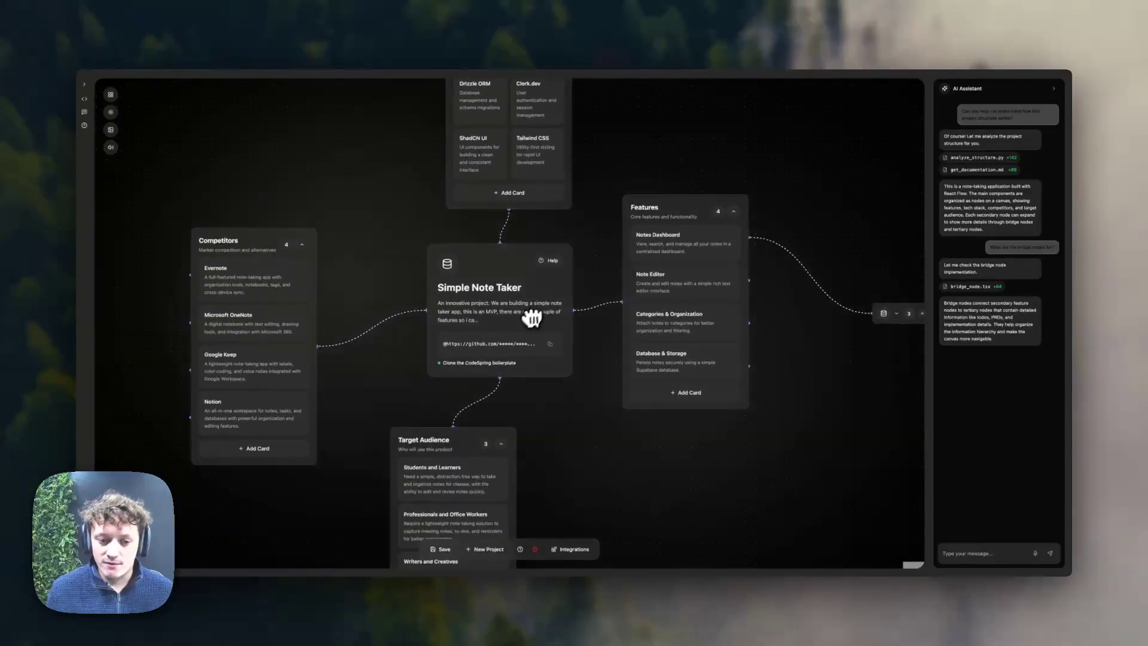
double_click(531, 315)
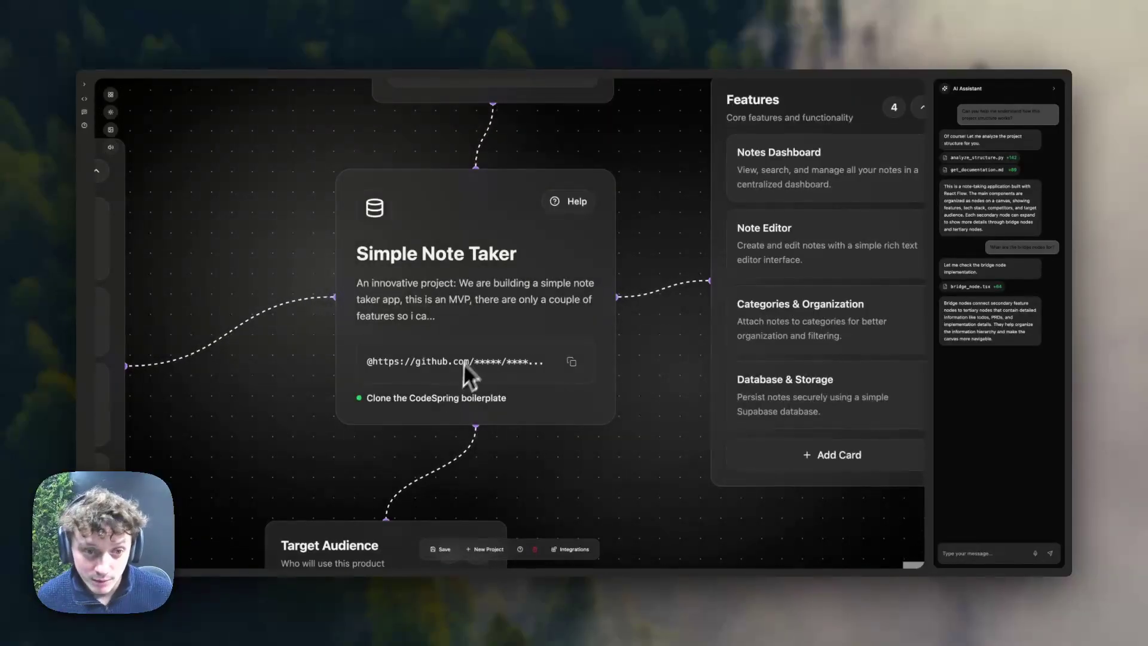
scroll(471, 343, down, 3)
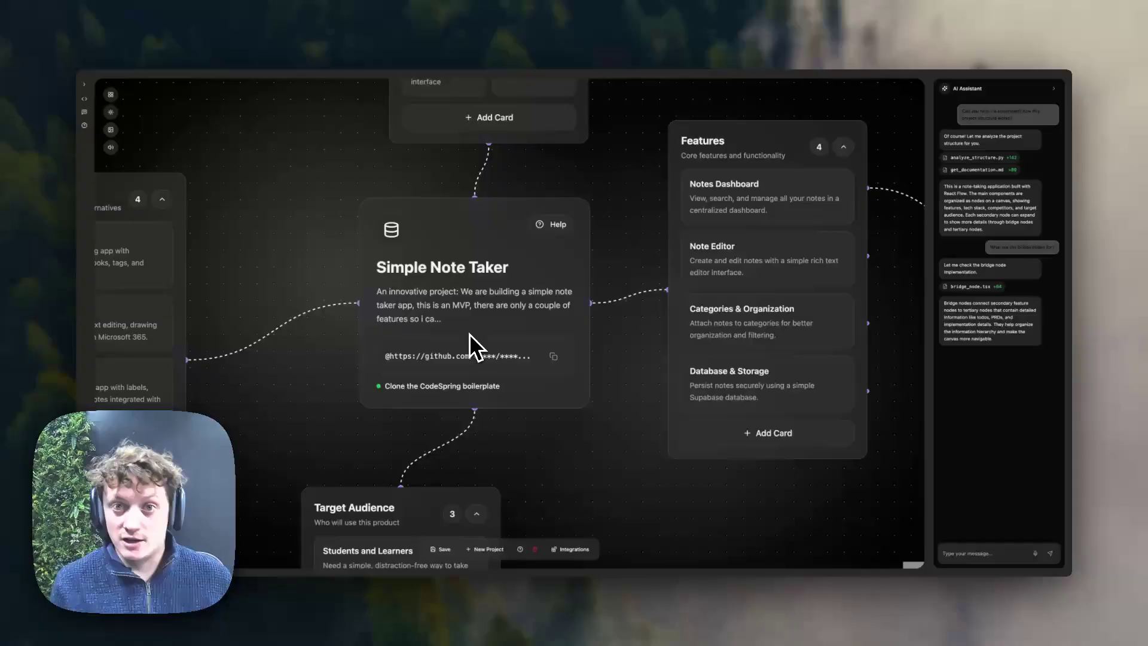
scroll(538, 220, down, 1)
scroll(538, 220, down, 1)
drag(595, 174, 403, 192)
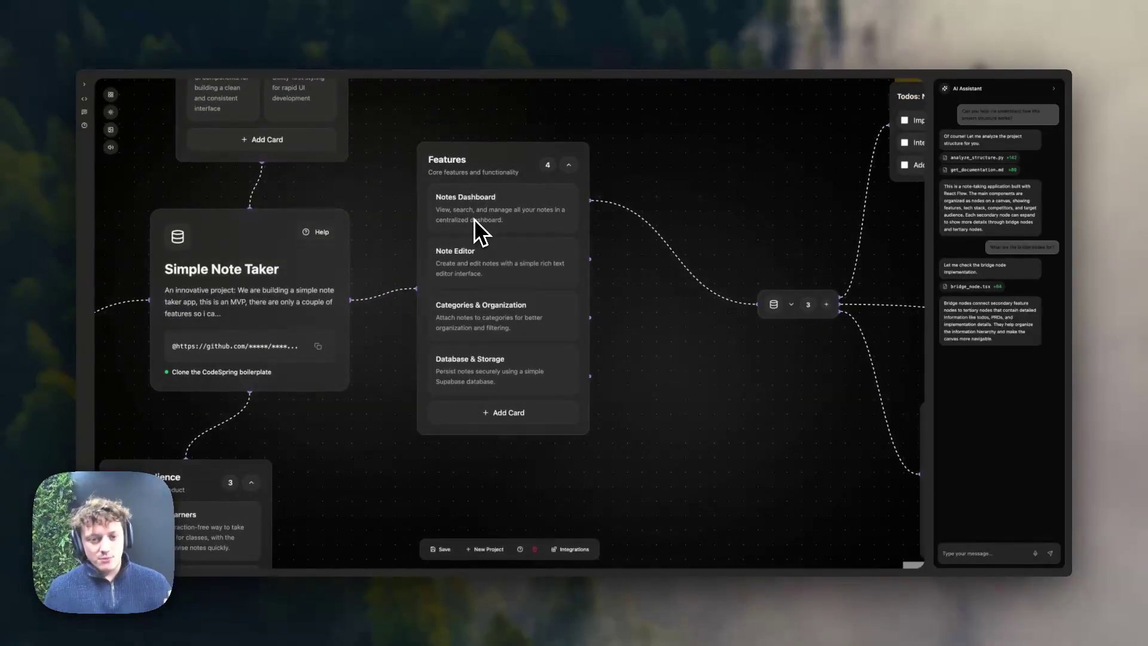
scroll(475, 219, down, 2)
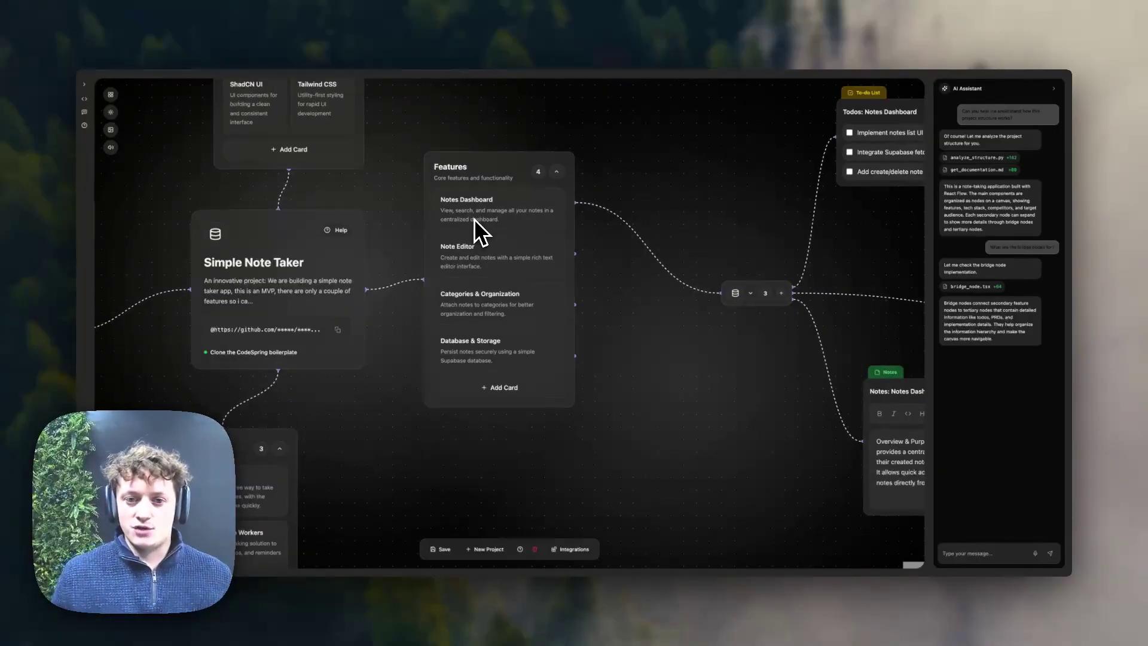
drag(487, 146, 557, 174)
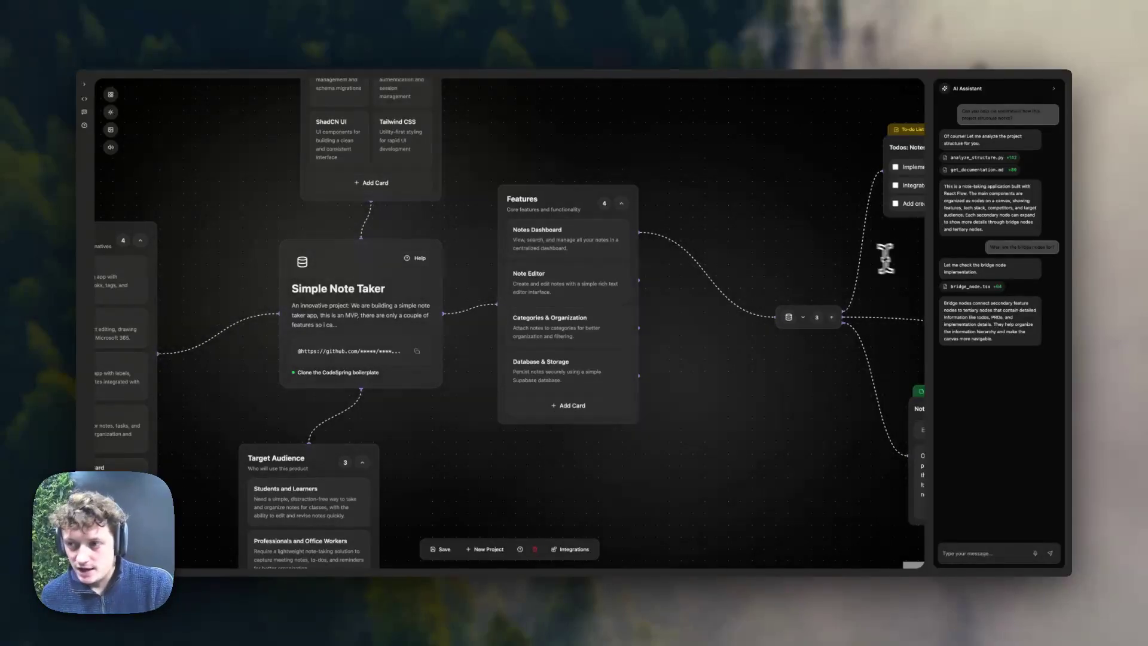
scroll(774, 223, down, 3)
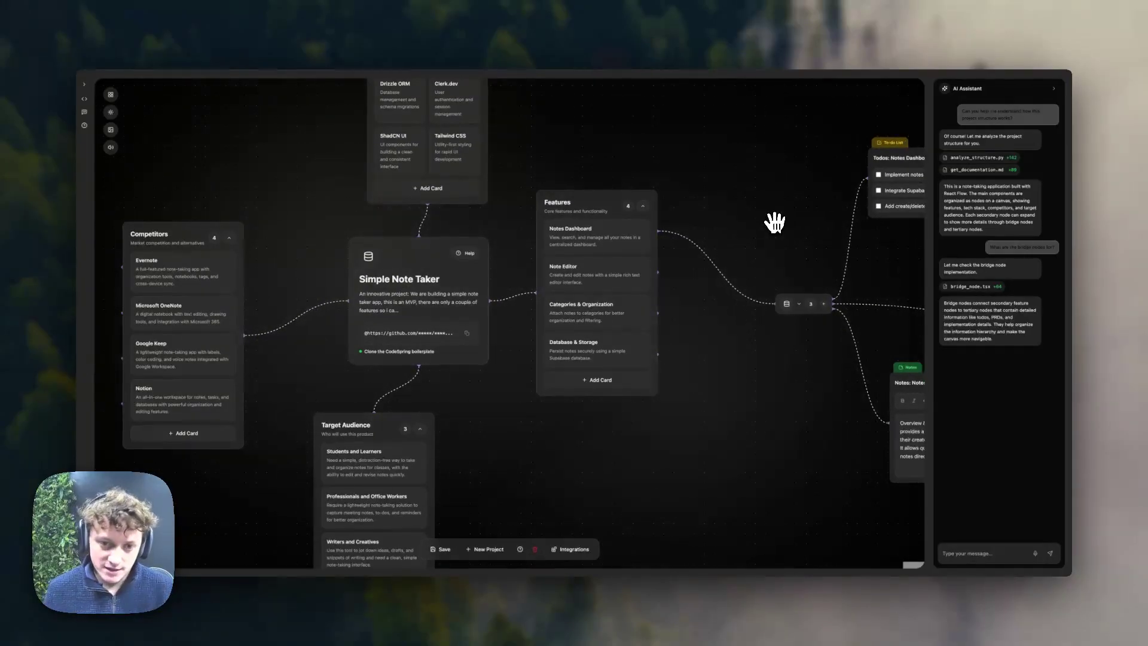
drag(775, 223, 725, 192)
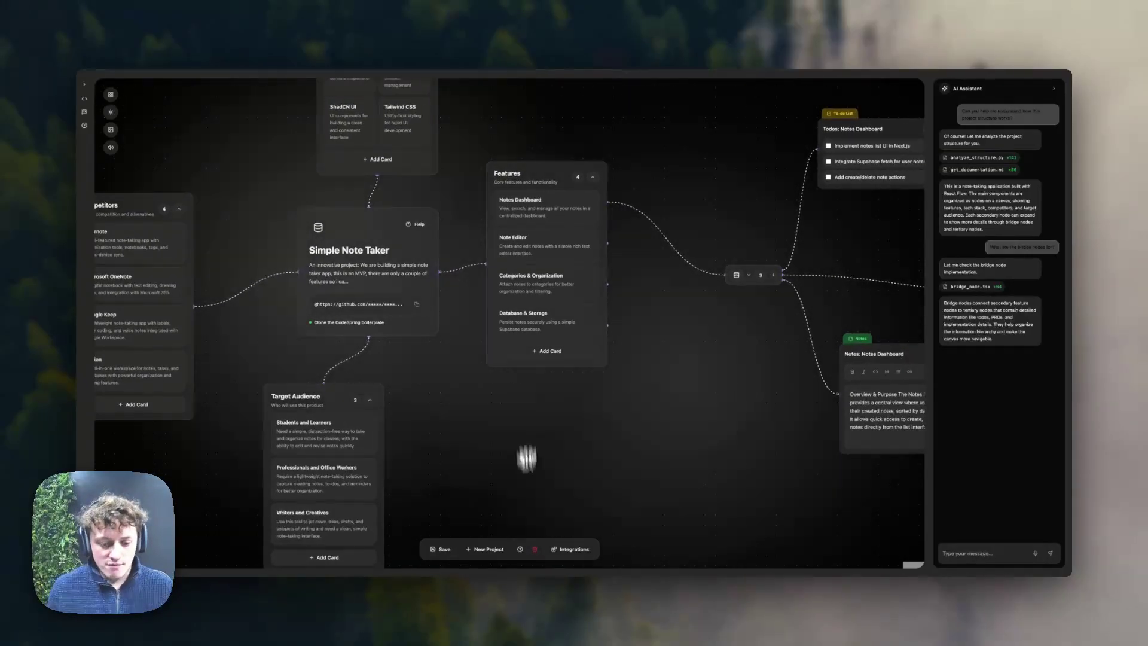
click(565, 551)
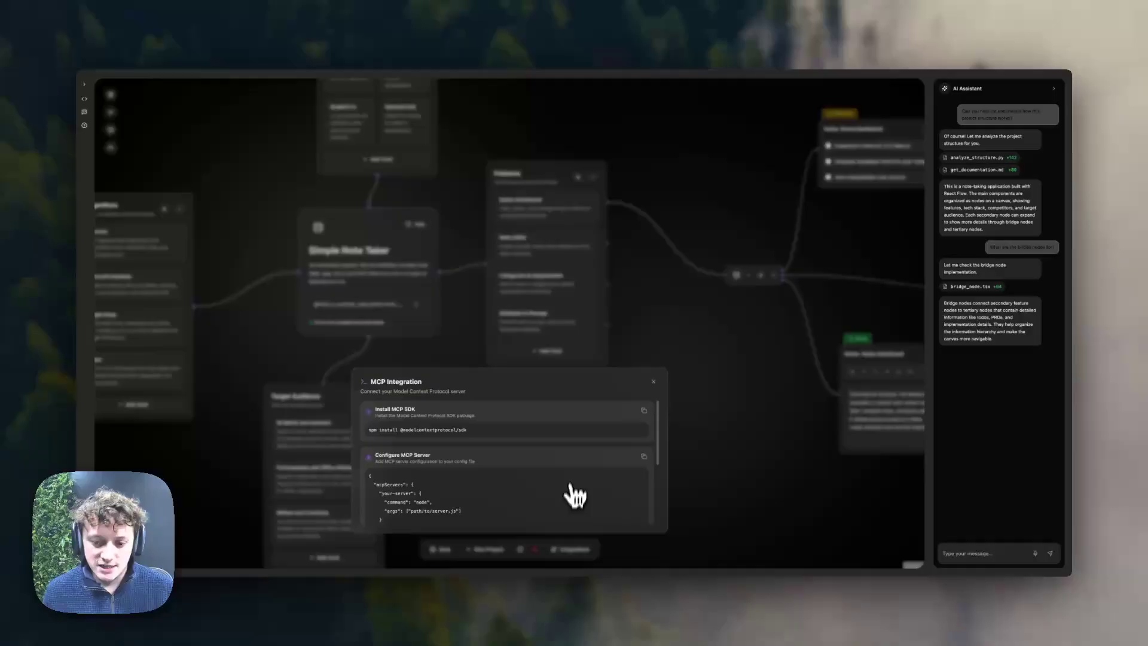
scroll(568, 492, down, 2)
scroll(576, 479, up, 2)
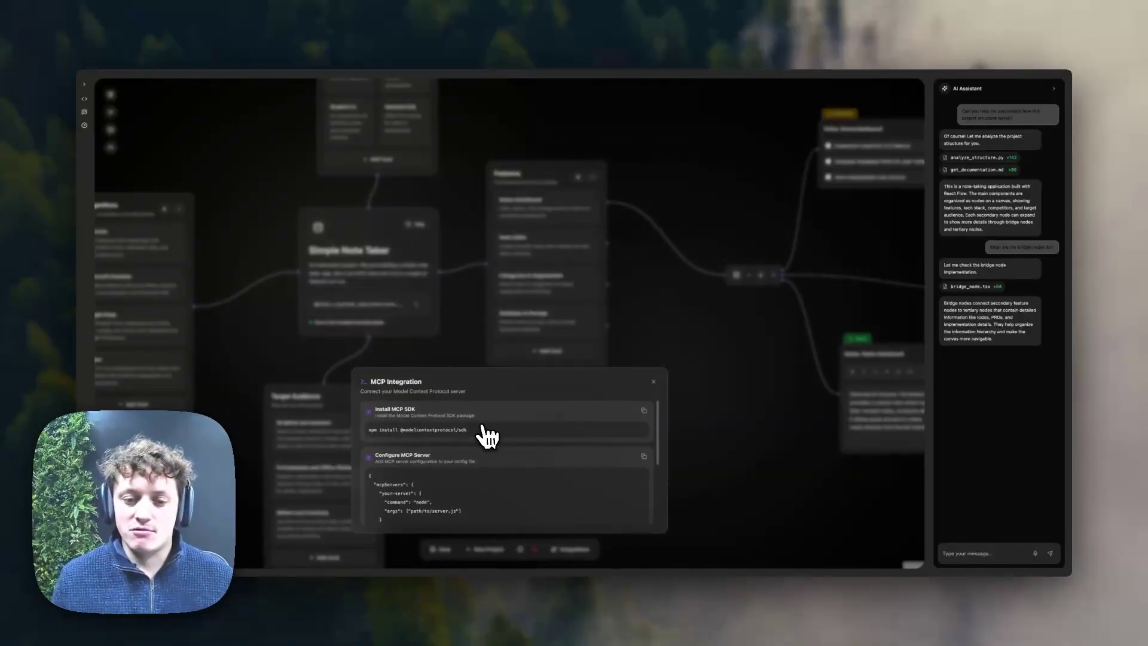
click(654, 382)
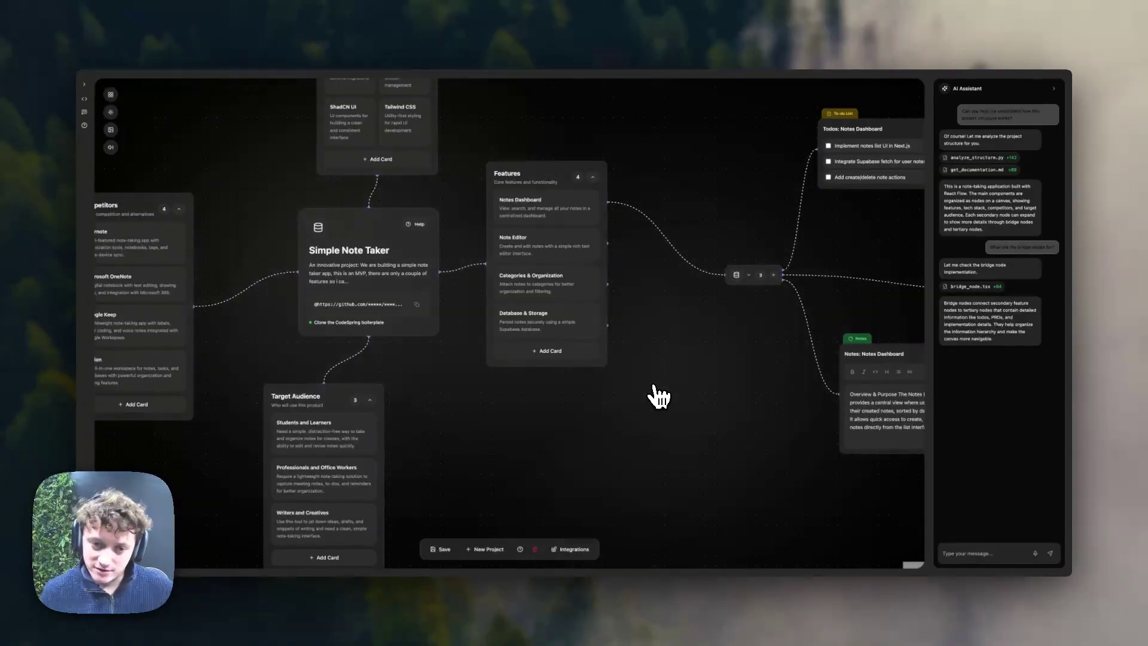
Step: Collapse and re-expand the Notes Dashboard bridge node to reveal its child nodes
drag(732, 222, 436, 199)
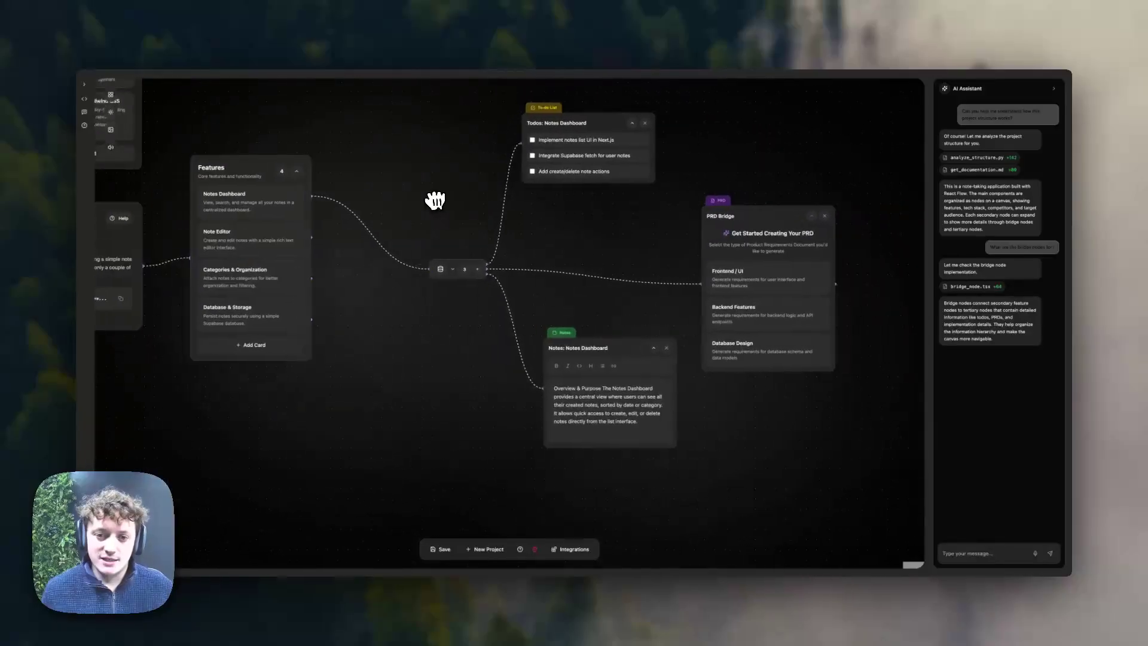
click(445, 270)
mouse_move(455, 269)
mouse_down()
mouse_move(491, 254)
mouse_move(453, 264)
mouse_up()
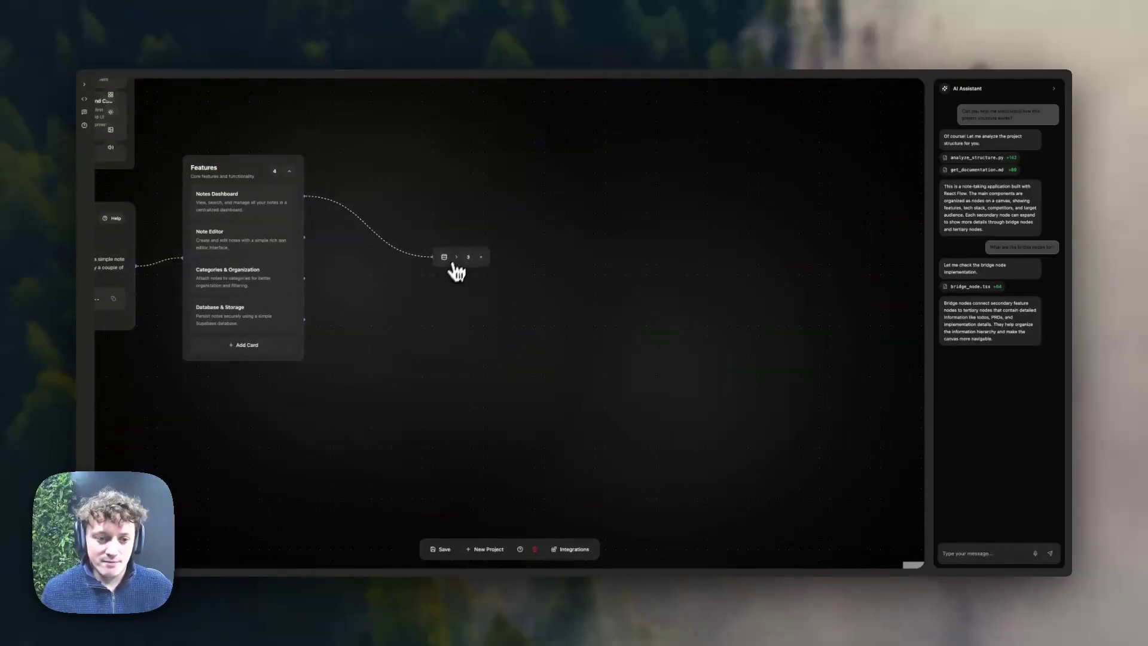
click(451, 261)
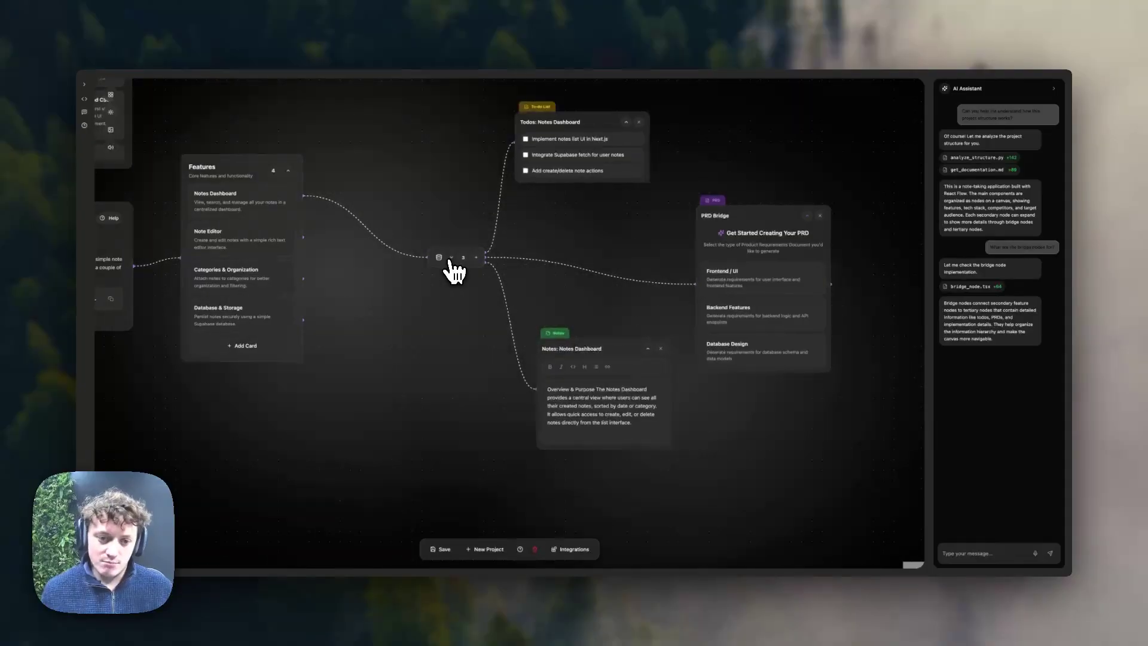
Step: Reposition the To-do List node and the Notes Dashboard node on the canvas
scroll(453, 269, up, 3)
drag(626, 207, 524, 425)
scroll(538, 264, up, 3)
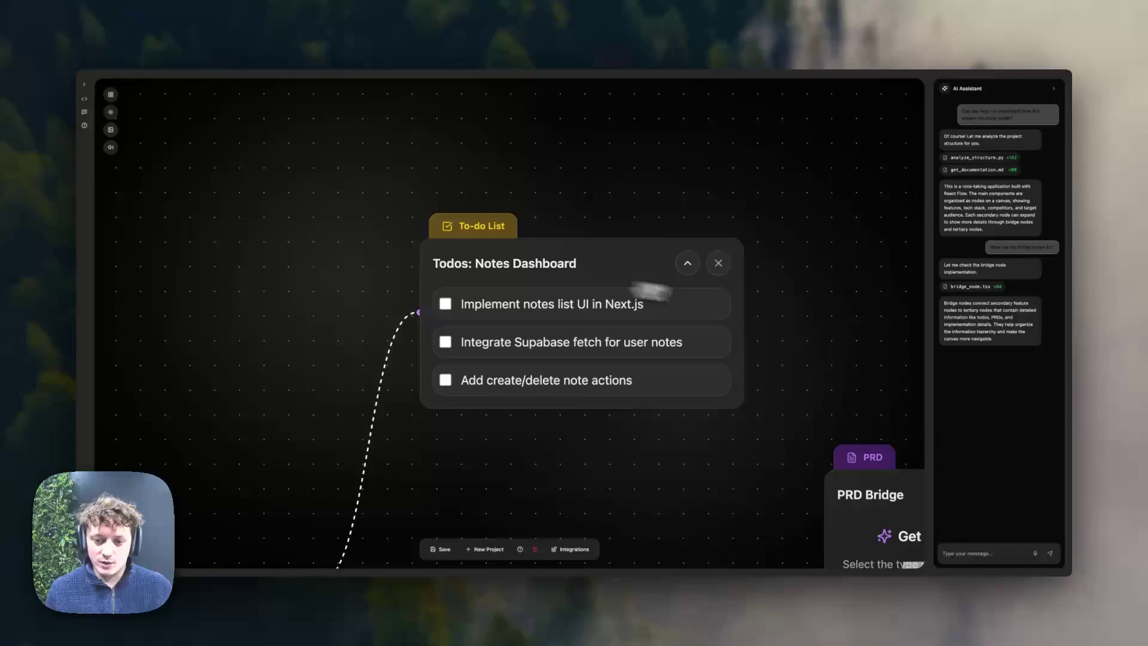
drag(874, 321, 812, 270)
drag(524, 219, 513, 227)
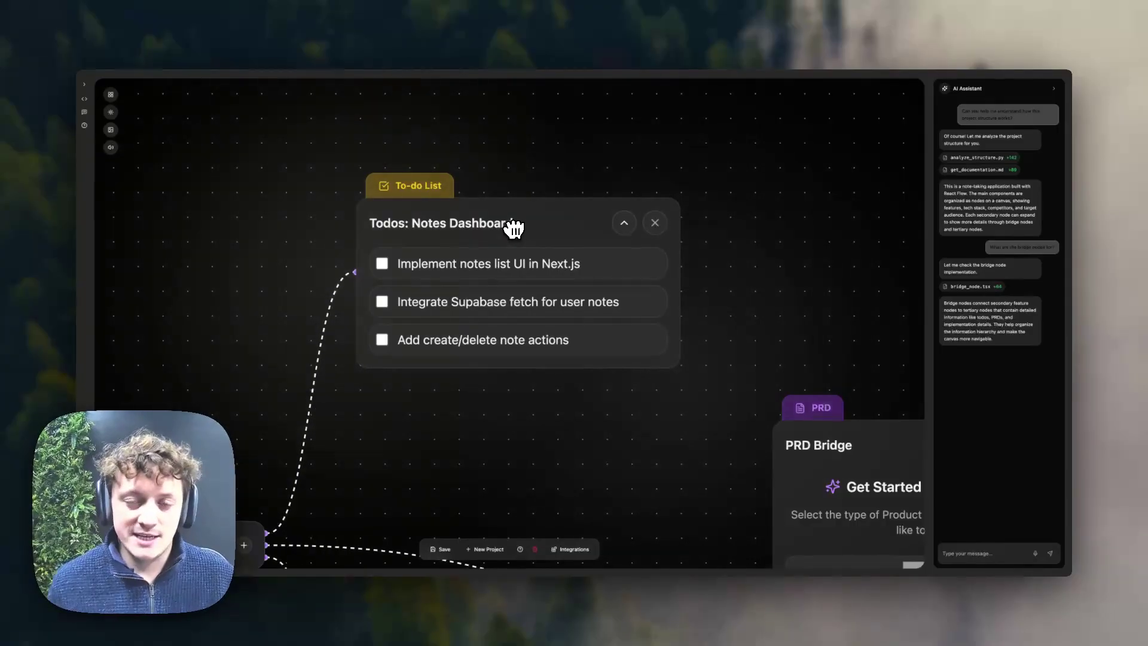
scroll(342, 353, down, 1)
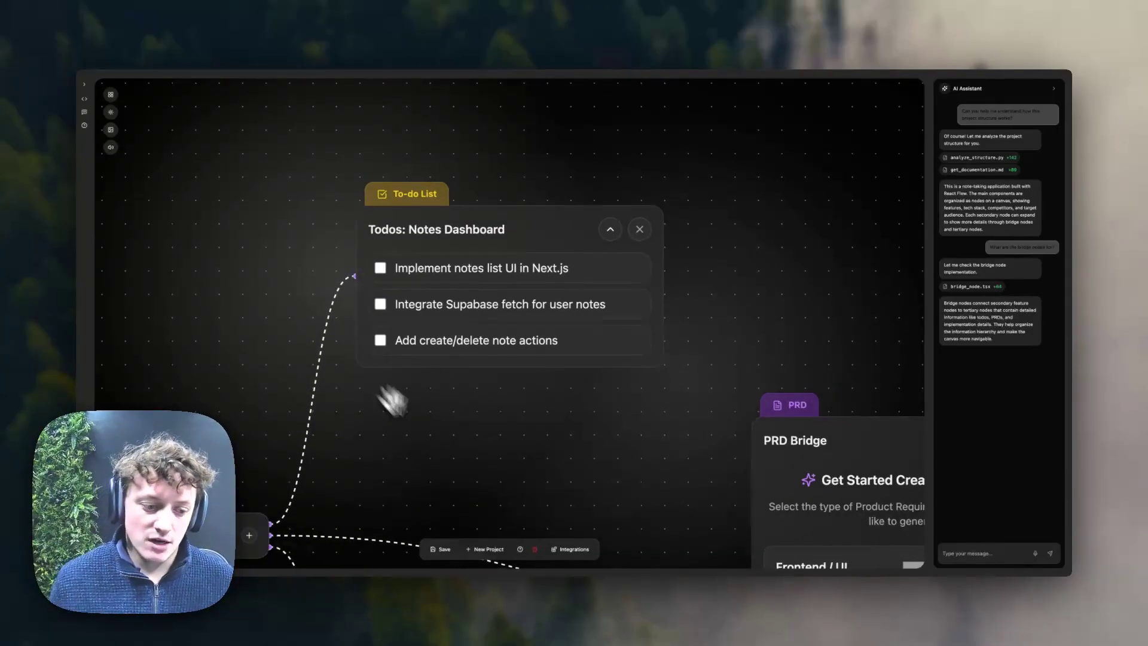
scroll(507, 302, down, 10)
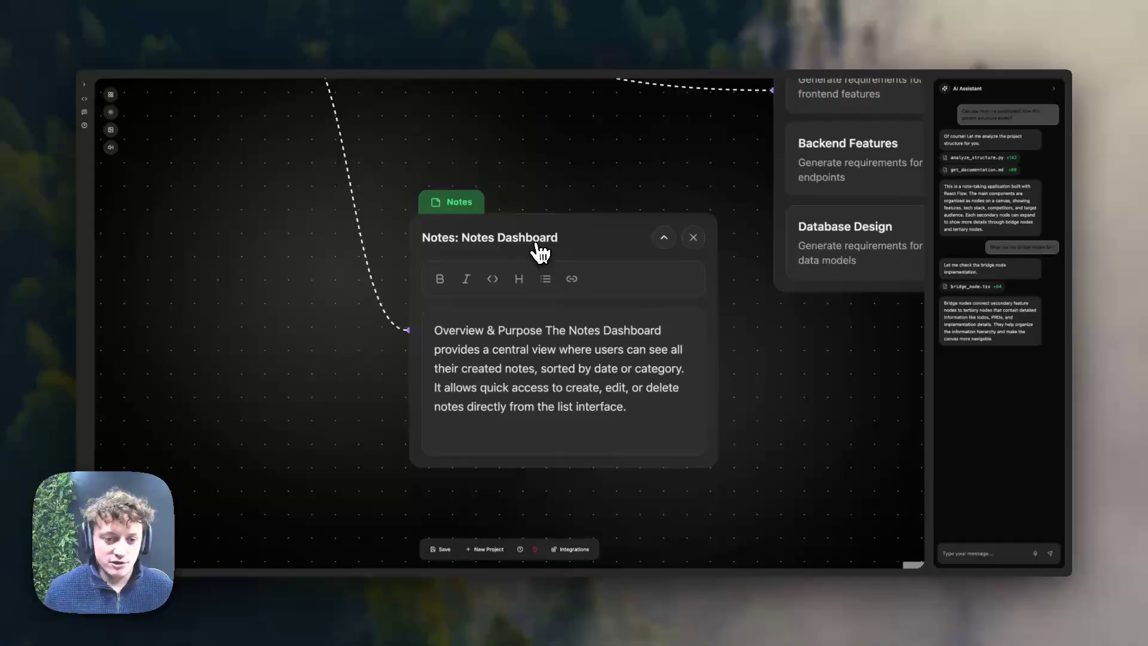
drag(538, 251, 492, 185)
drag(518, 129, 535, 137)
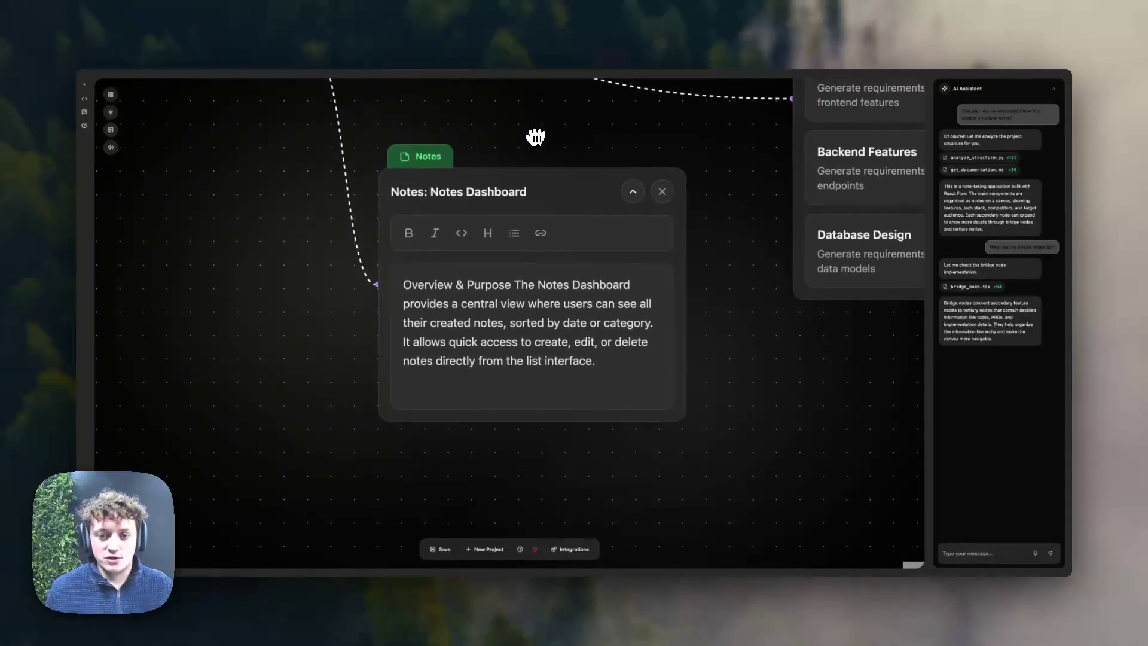
Step: Bring up the bridge node's add-node choices
scroll(503, 180, down, 3)
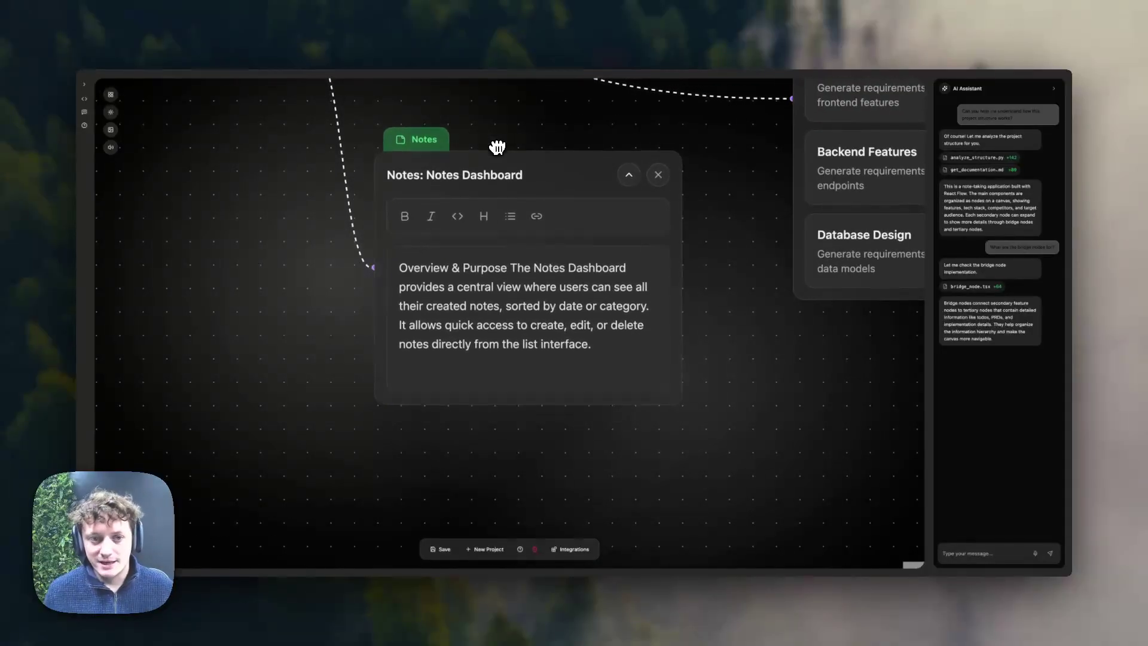
scroll(500, 149, down, 2)
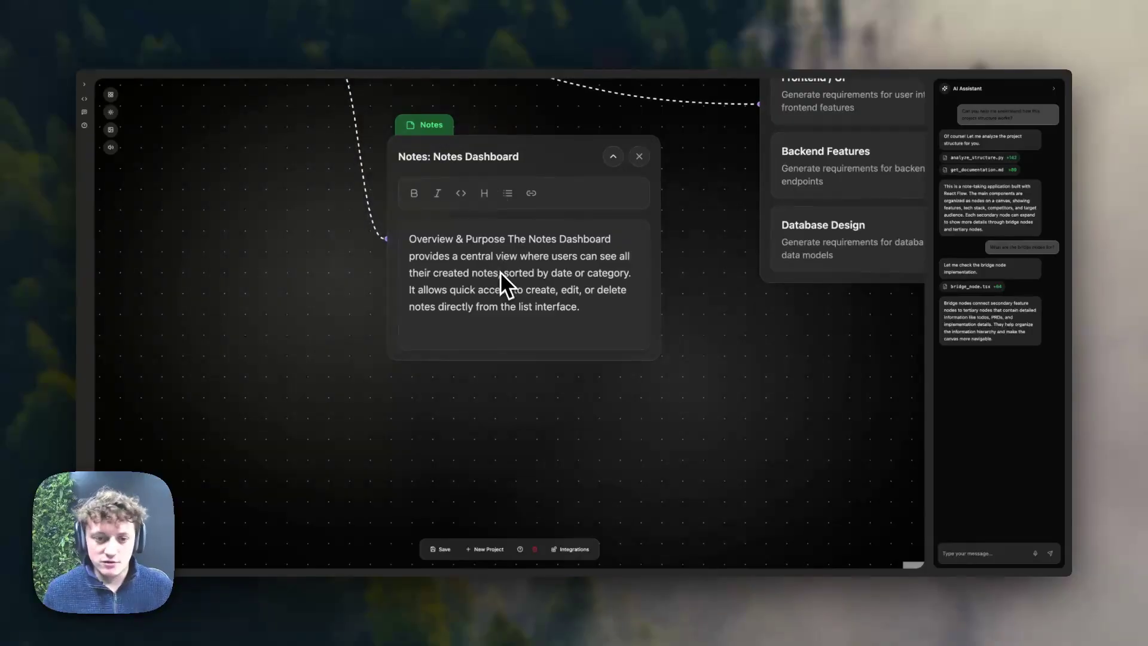
scroll(502, 275, down, 3)
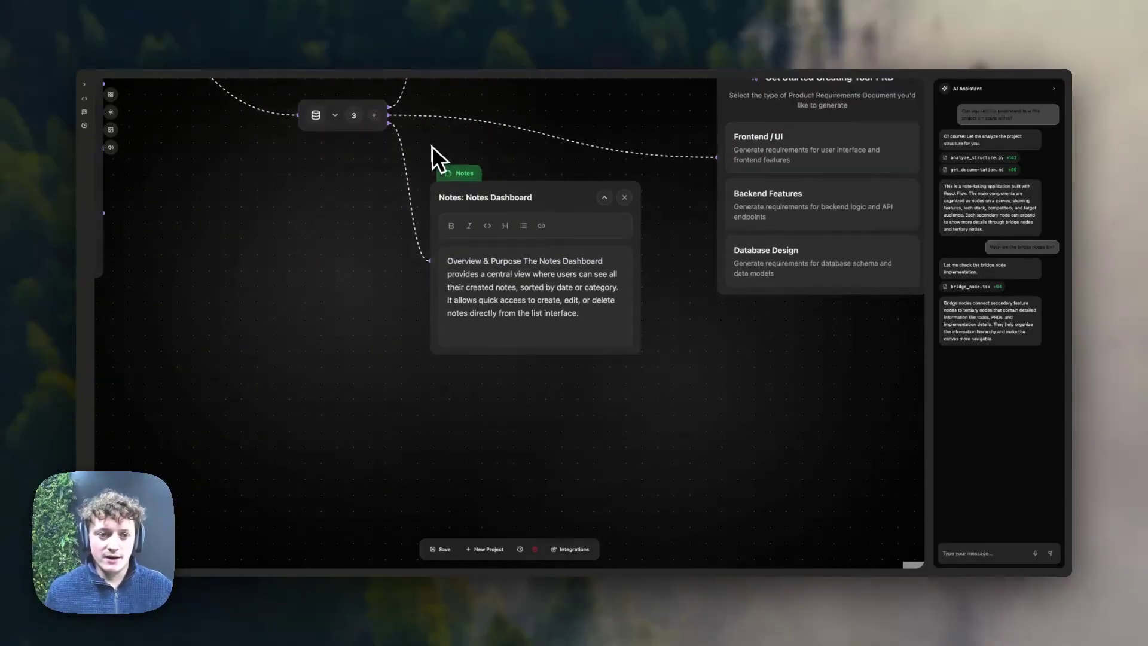
drag(431, 146, 432, 151)
click(376, 125)
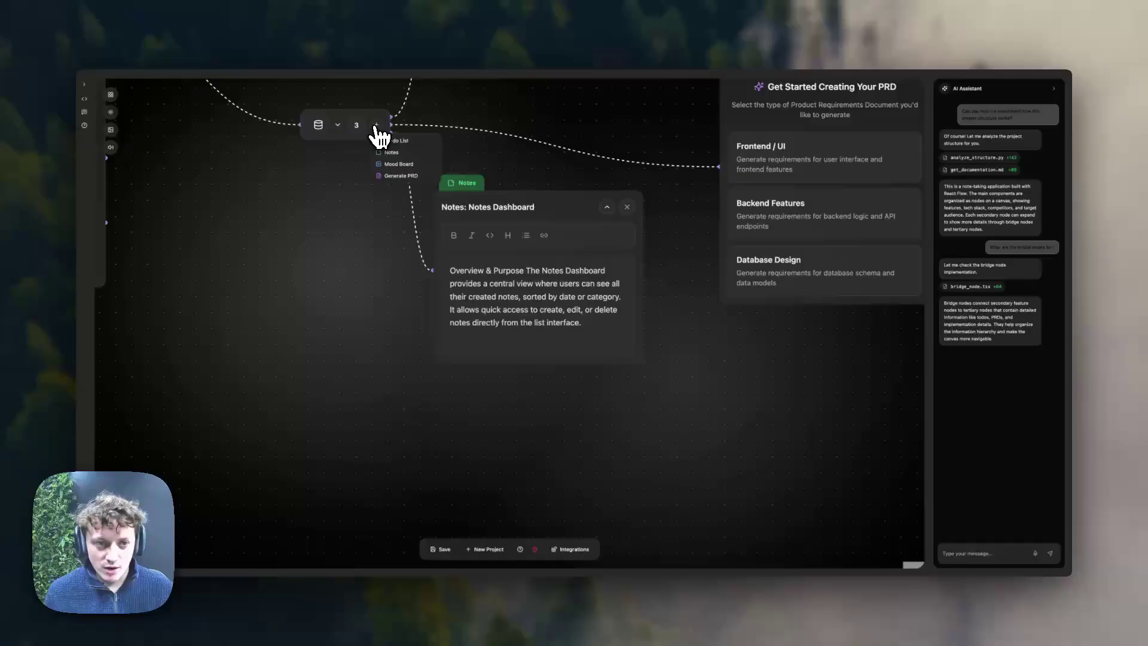
Step: Add a Mood Board node to the Notes Dashboard bridge and position it on the canvas
click(405, 164)
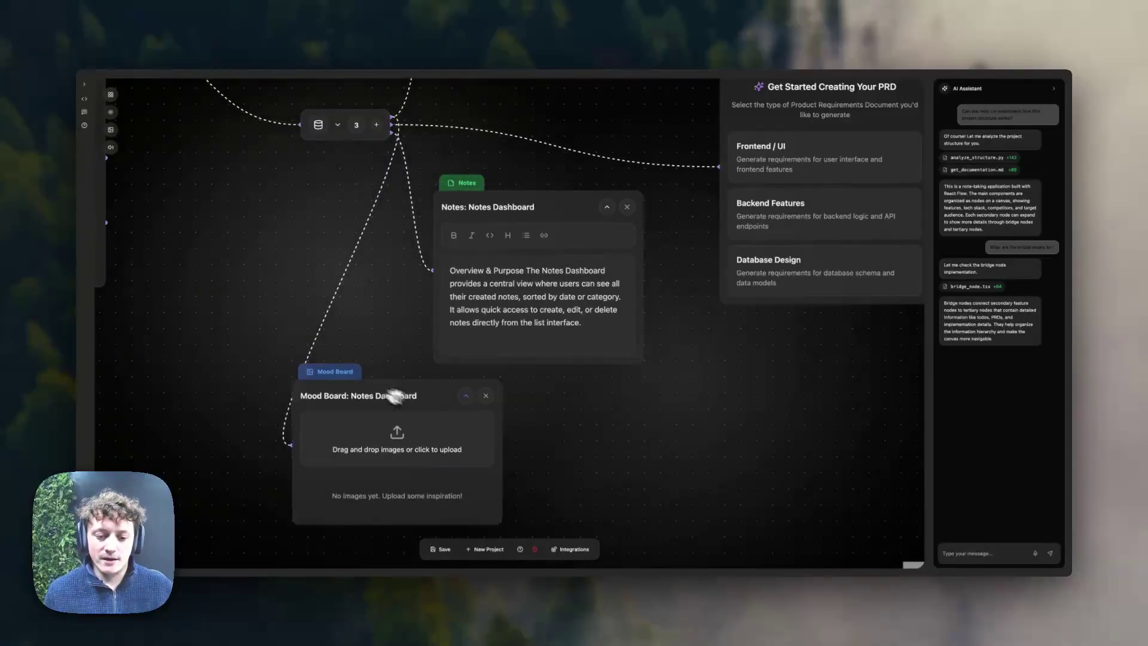
drag(388, 391, 527, 412)
scroll(646, 394, down, 5)
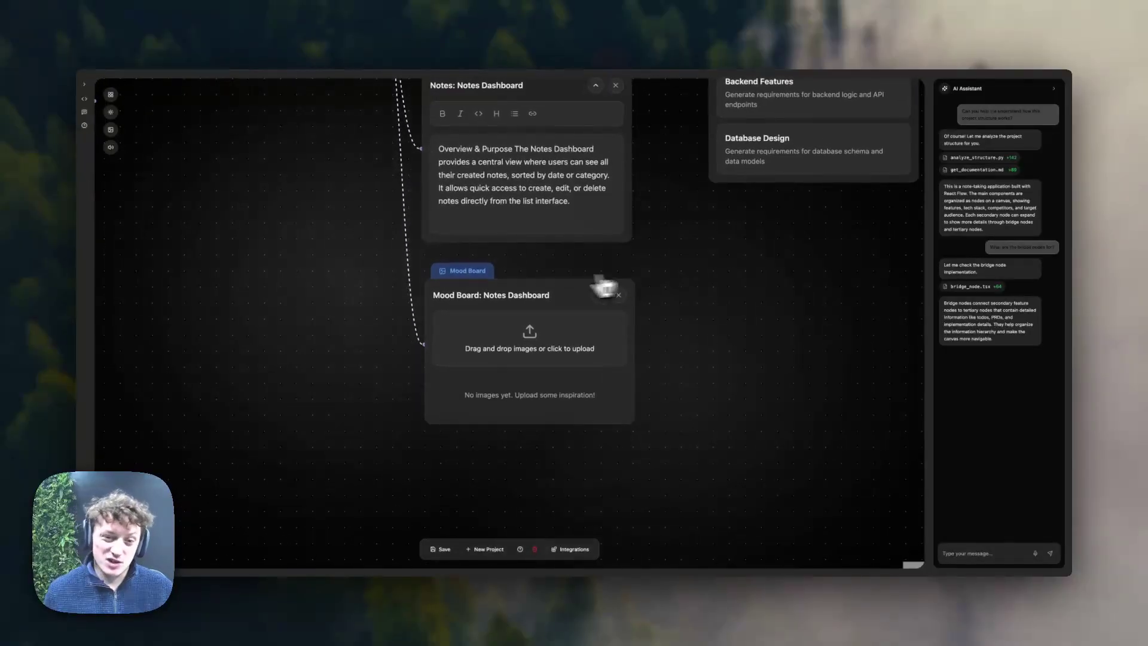
scroll(550, 287, up, 5)
drag(547, 317, 525, 294)
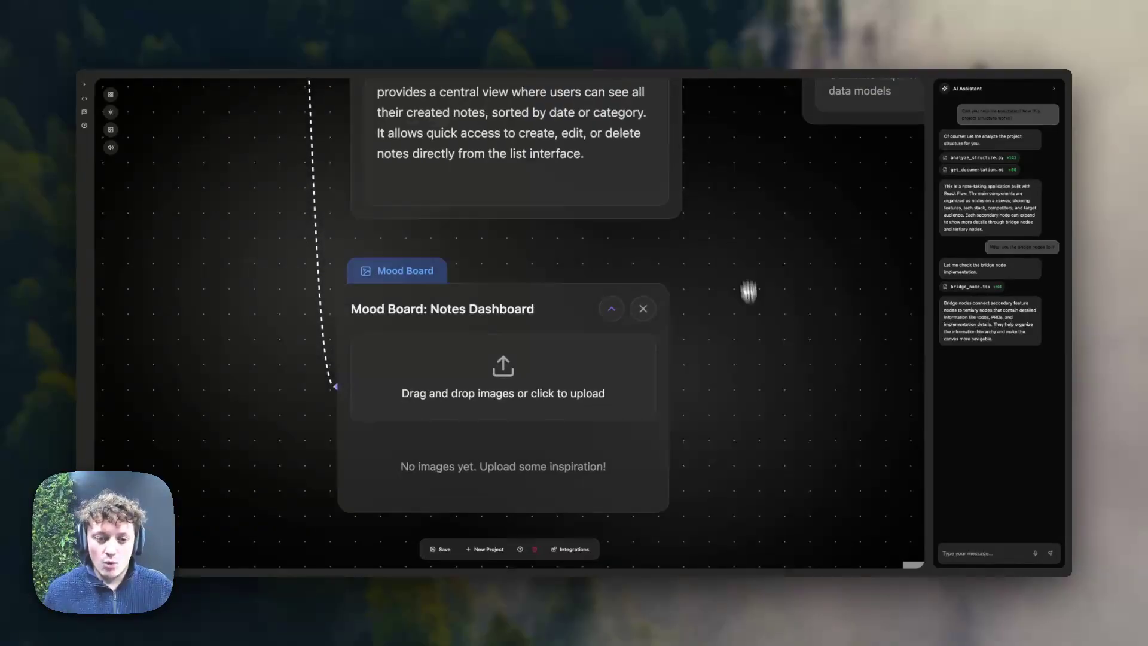
scroll(747, 275, down, 3)
drag(763, 331, 803, 276)
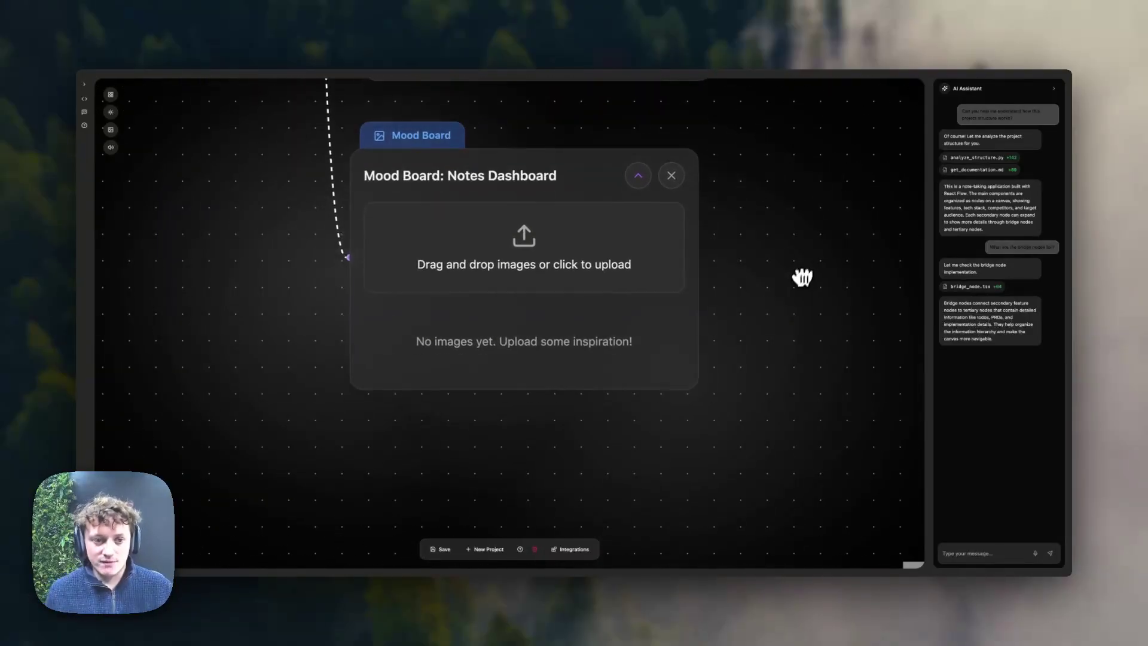
Step: Upload both Desktop screenshots into the Mood Board as inspiration images
click(496, 257)
click(419, 249)
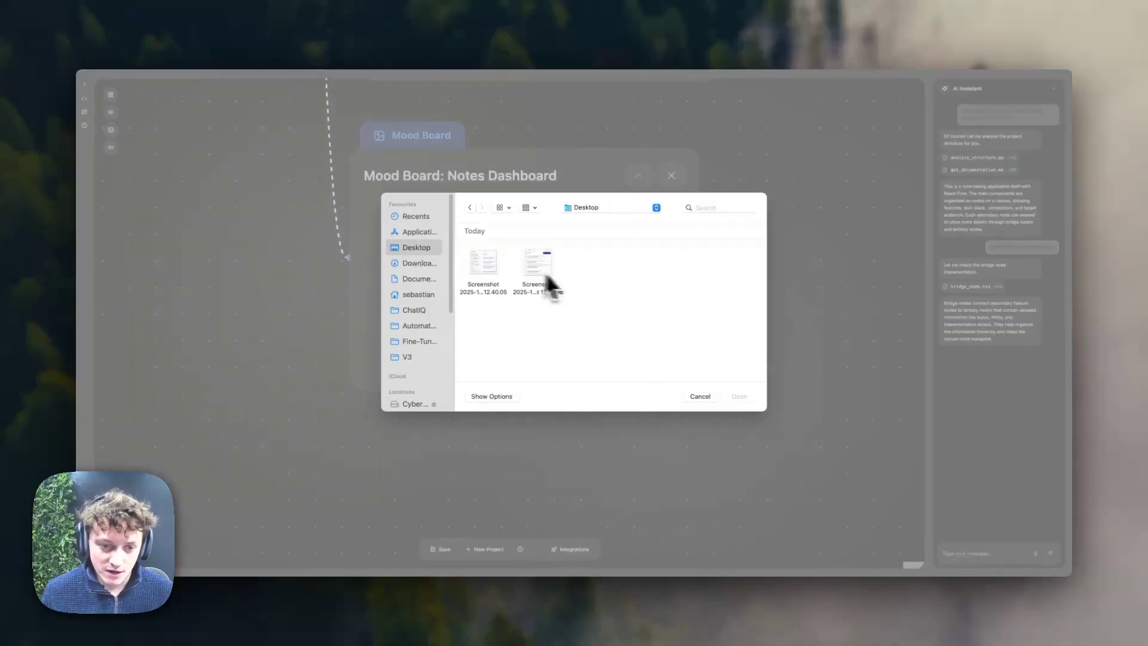
drag(575, 274, 478, 269)
key(Return)
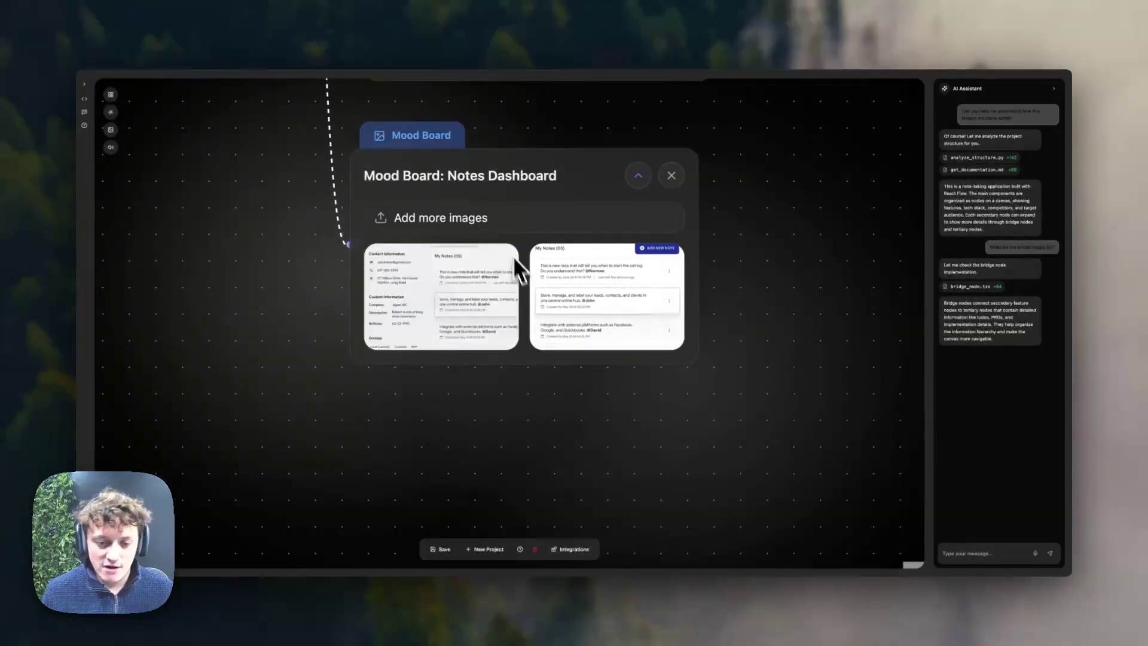
mouse_move(418, 319)
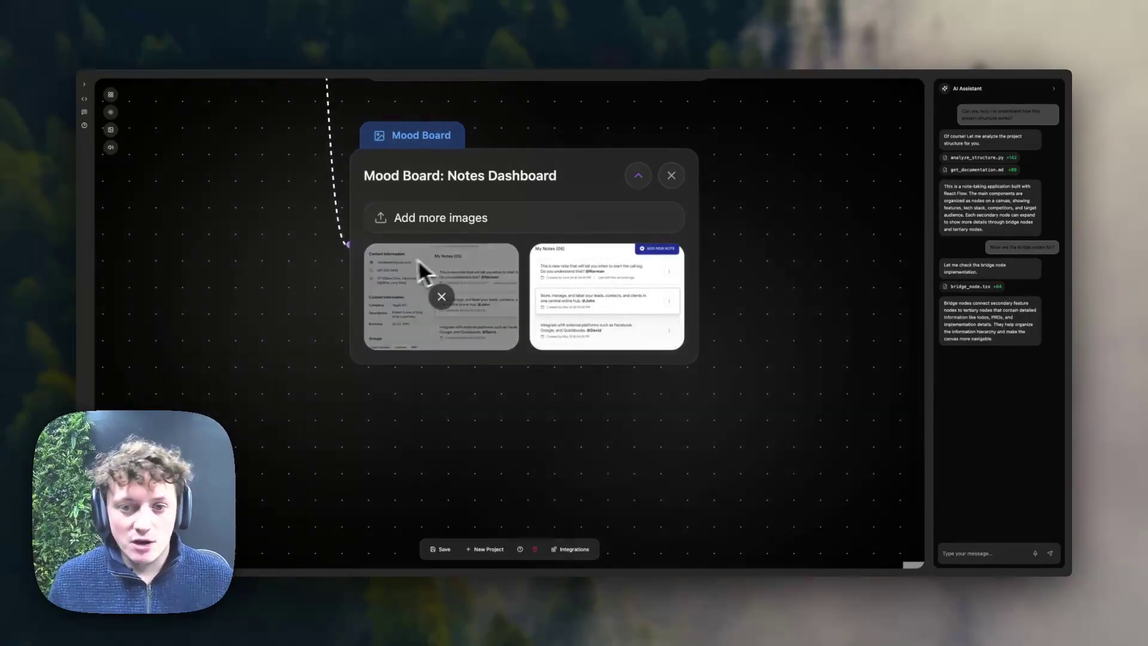
mouse_move(610, 299)
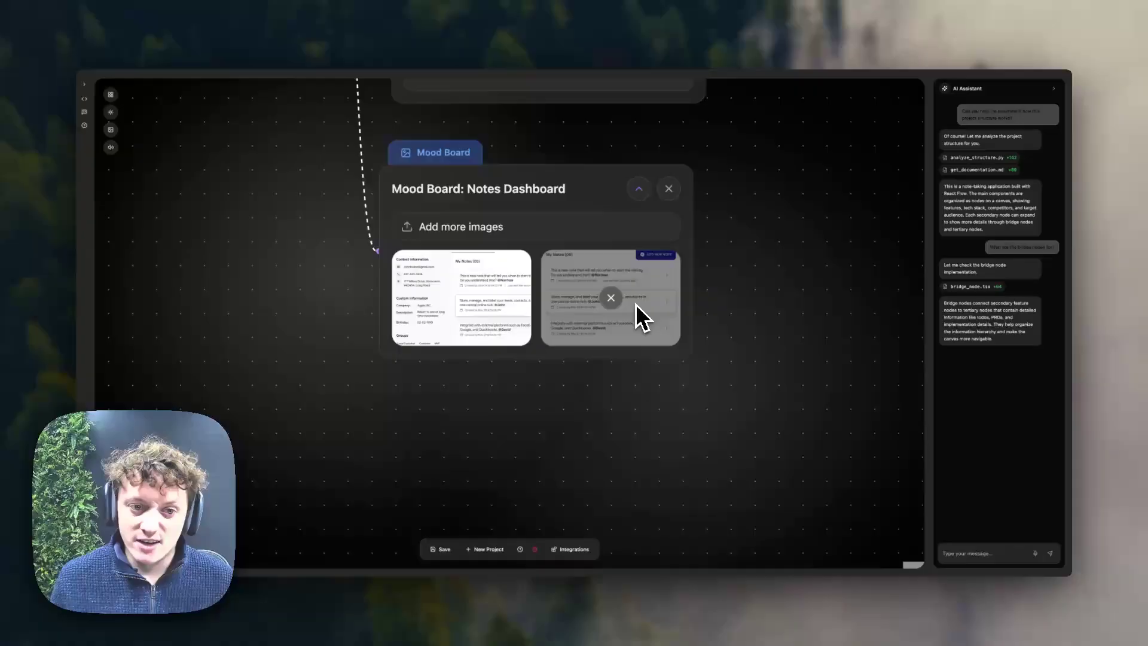
scroll(638, 306, down, 4)
drag(782, 161, 484, 498)
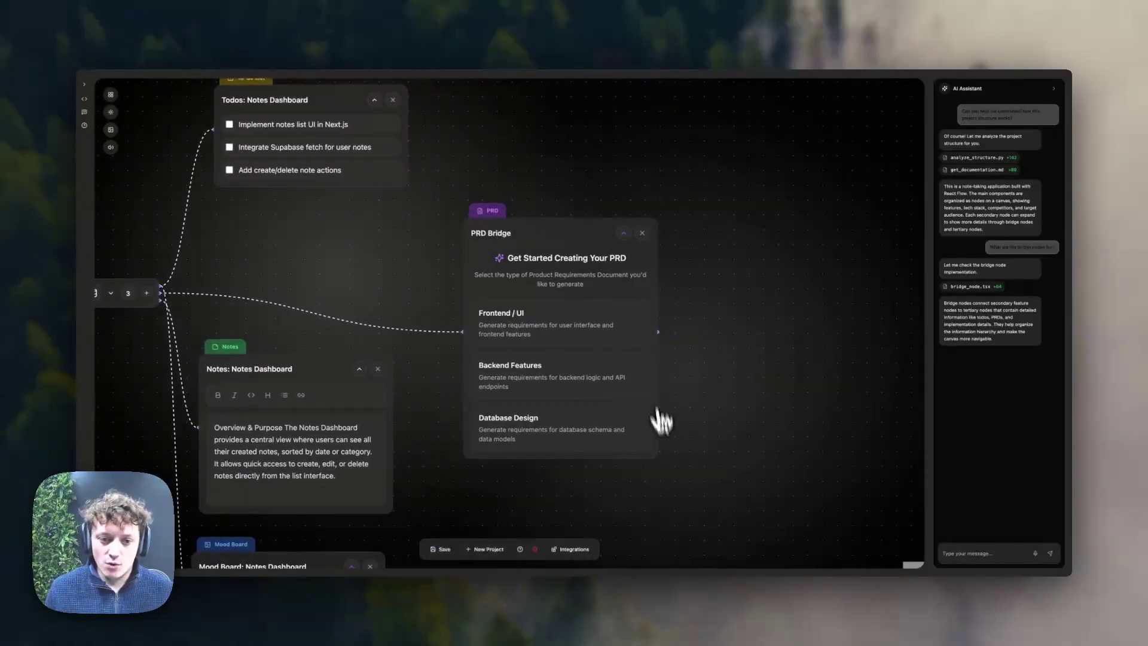
Step: Remove the old PRD Bridge node and create a new one with Generate PRD from the bridge
click(642, 232)
click(147, 293)
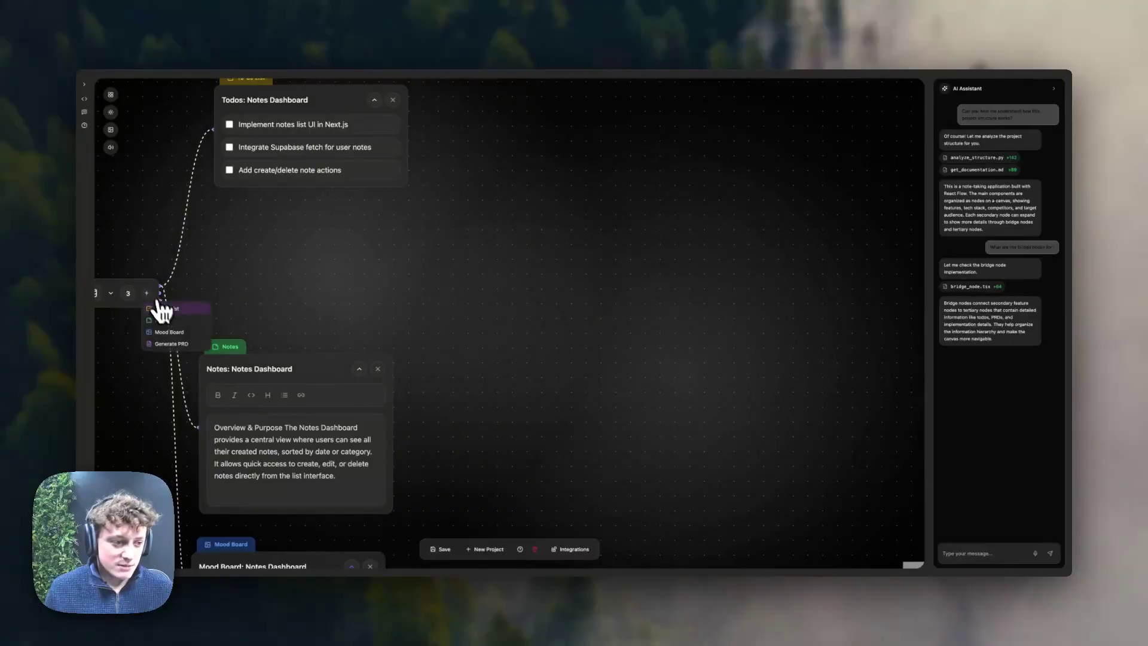
click(178, 345)
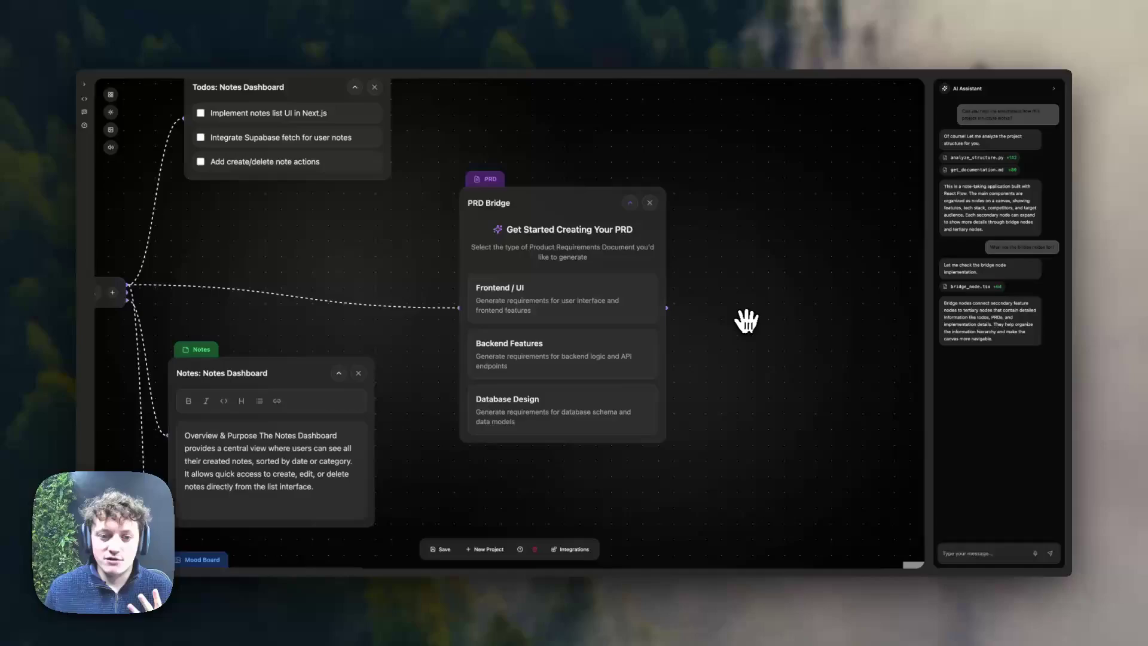
drag(746, 321, 717, 272)
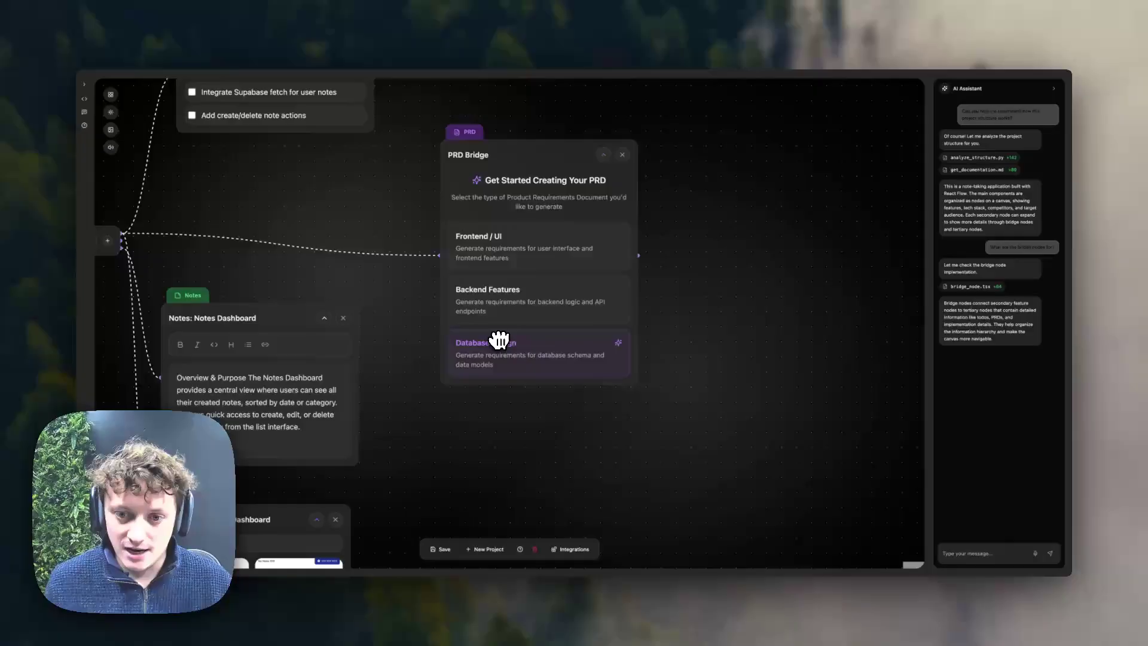
Step: Nudge the Notes node right and the Mood Board node right, then pan back to the PRD Bridge
scroll(728, 328, down, 5)
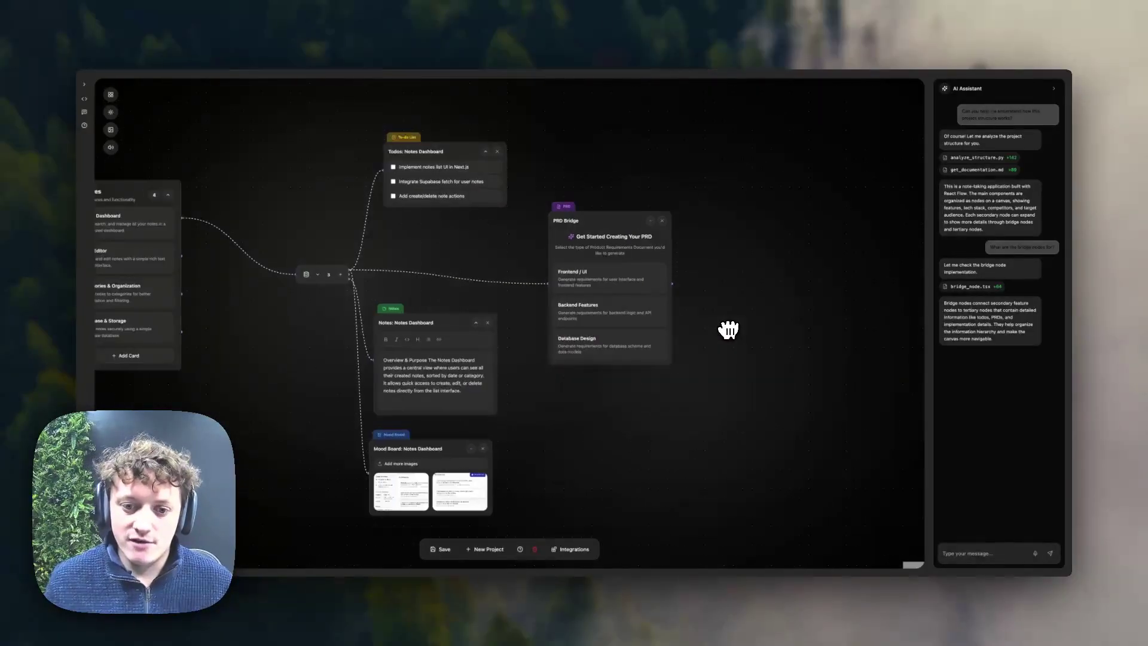
drag(487, 328, 498, 325)
drag(475, 432, 489, 430)
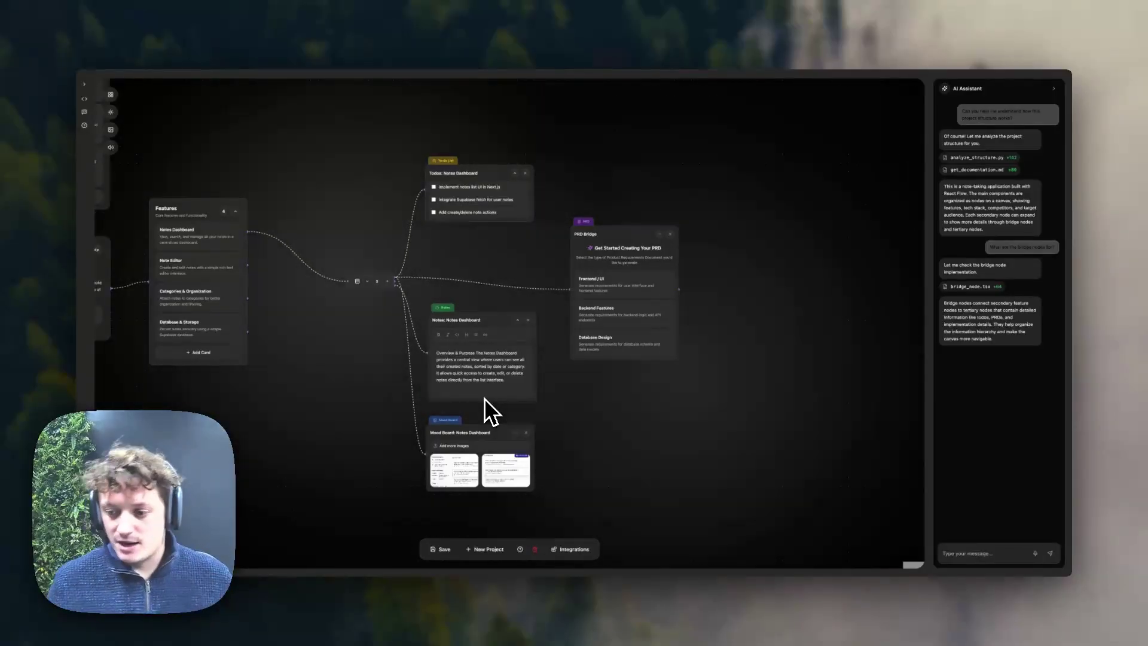
scroll(615, 367, up, 2)
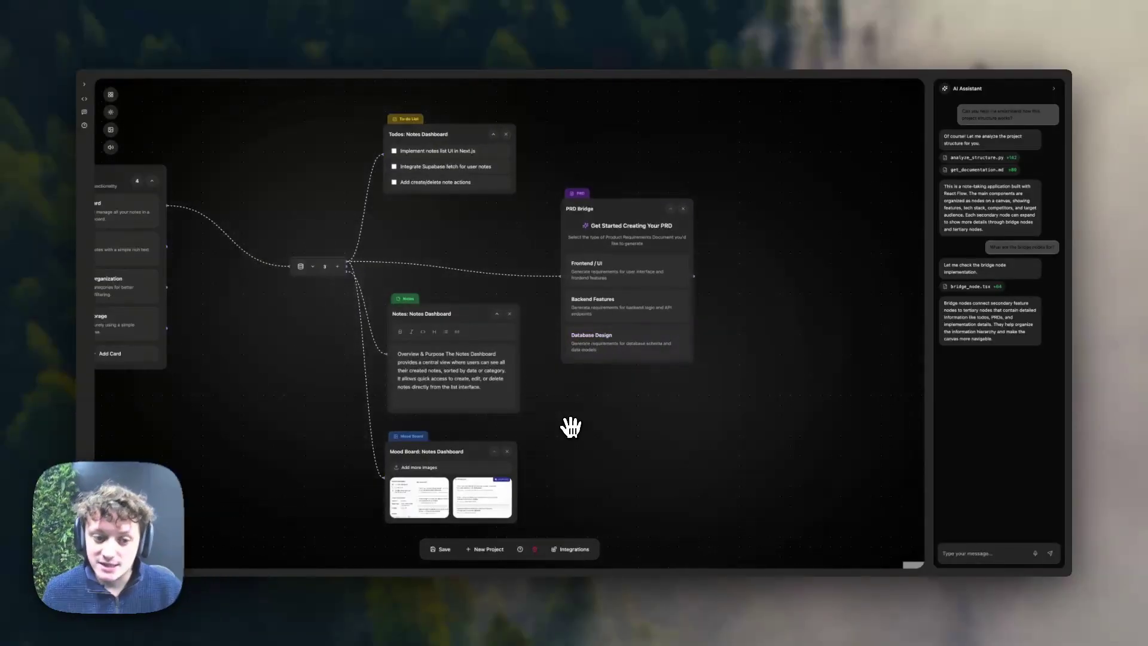
drag(569, 425, 707, 374)
drag(410, 313, 484, 341)
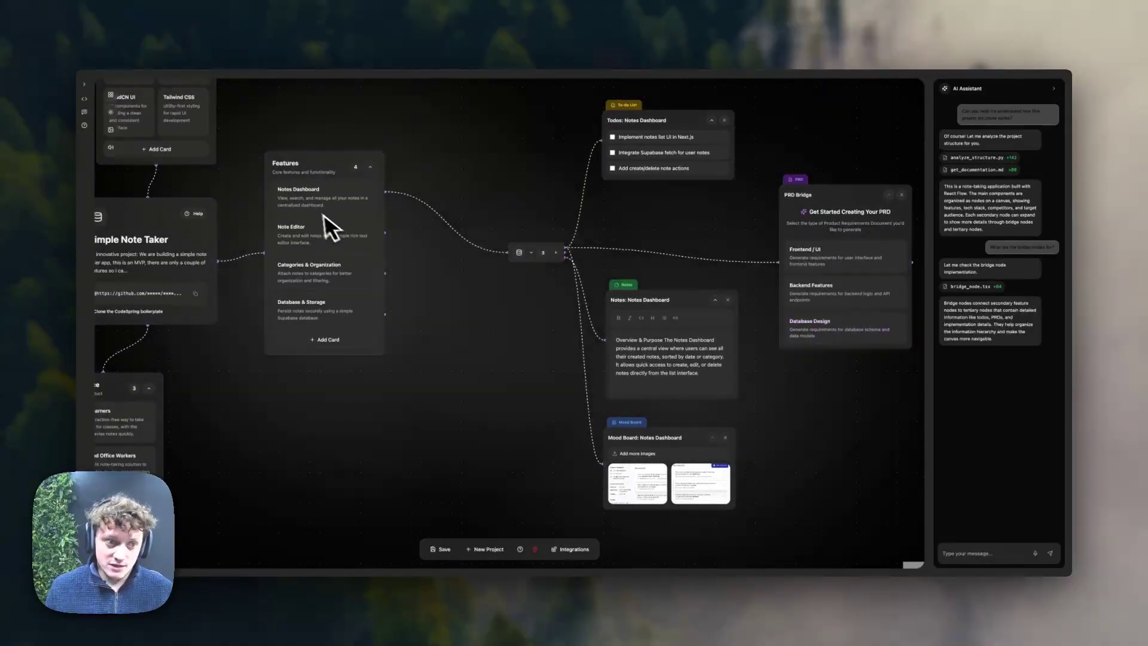
scroll(328, 223, up, 3)
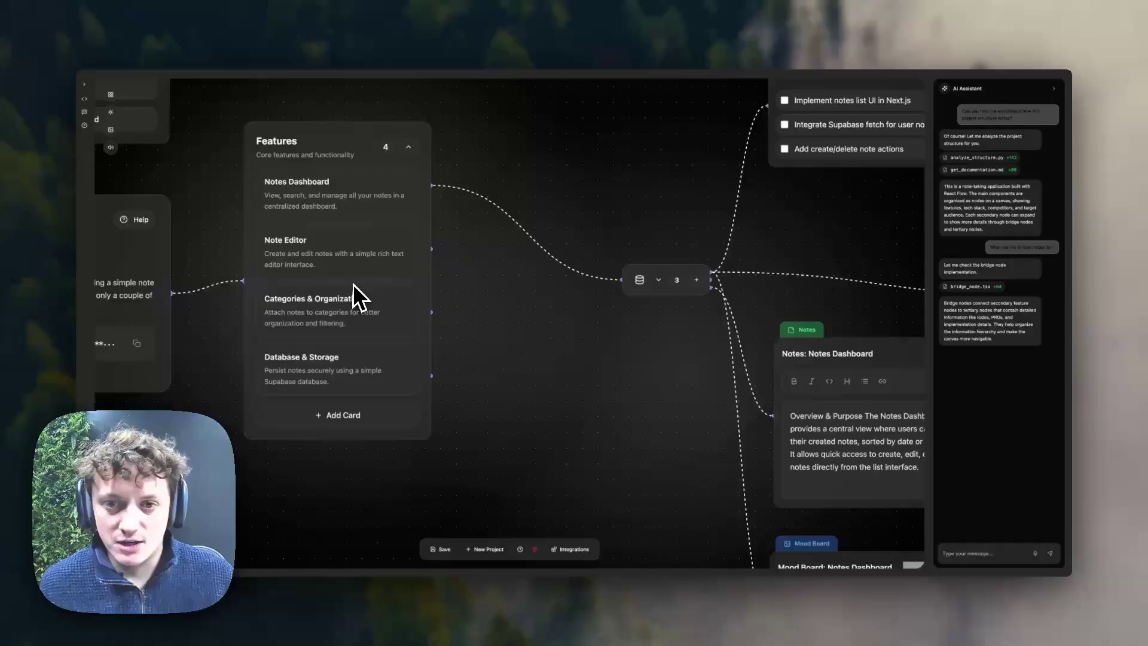
scroll(354, 283, down, 2)
drag(819, 236, 422, 257)
Step: Generate the Database Design PRD with its users, notes, categories and note_categories table nodes
click(611, 383)
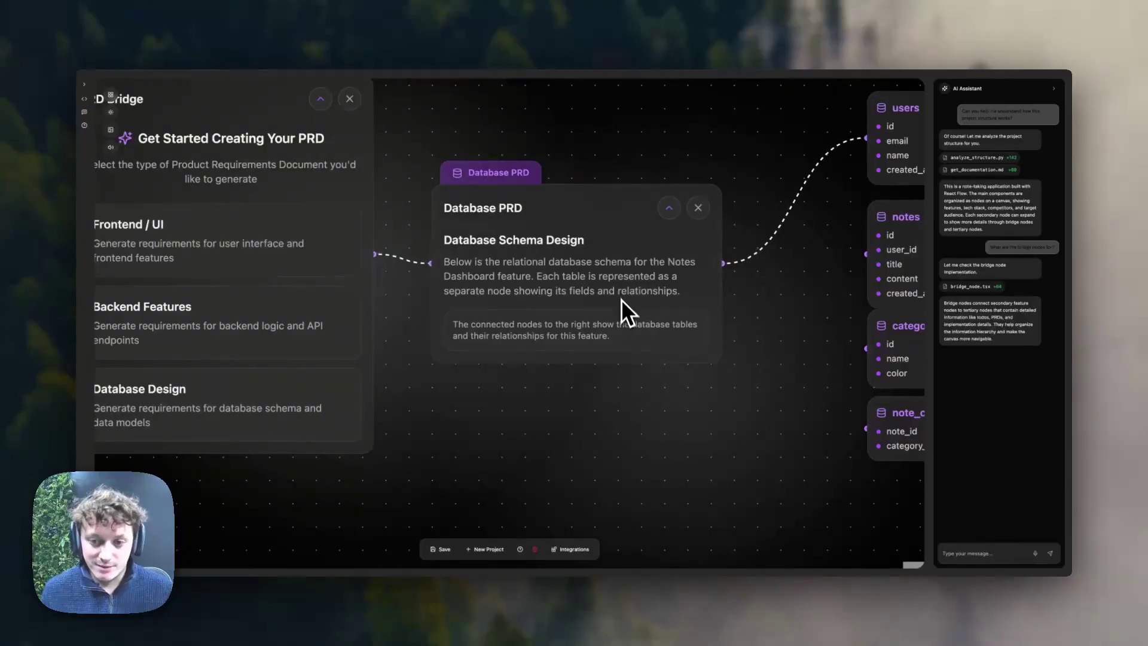
scroll(768, 328, down, 1)
drag(769, 328, 438, 264)
Step: Place note_categories below categories, move categories out from under notes, and lower notes
drag(556, 392, 549, 445)
drag(561, 338, 656, 350)
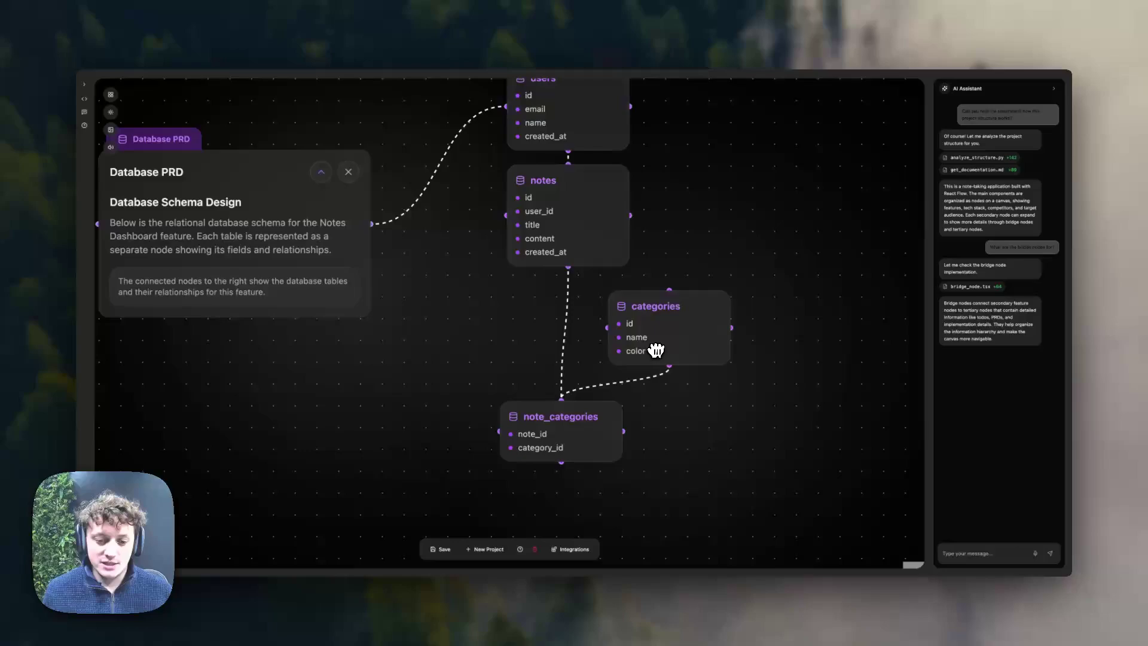
drag(570, 236, 565, 264)
drag(672, 179, 665, 245)
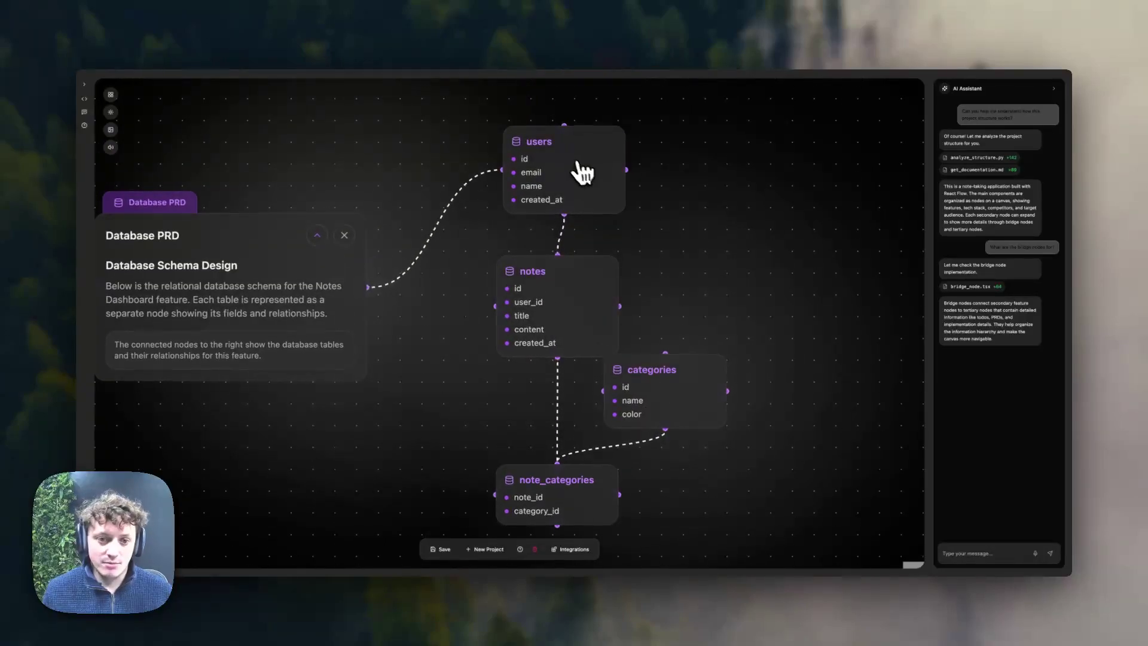
Step: Fine-tune the users, notes, categories and note_categories positions into a tight cluster
drag(582, 171, 577, 160)
drag(561, 270, 549, 263)
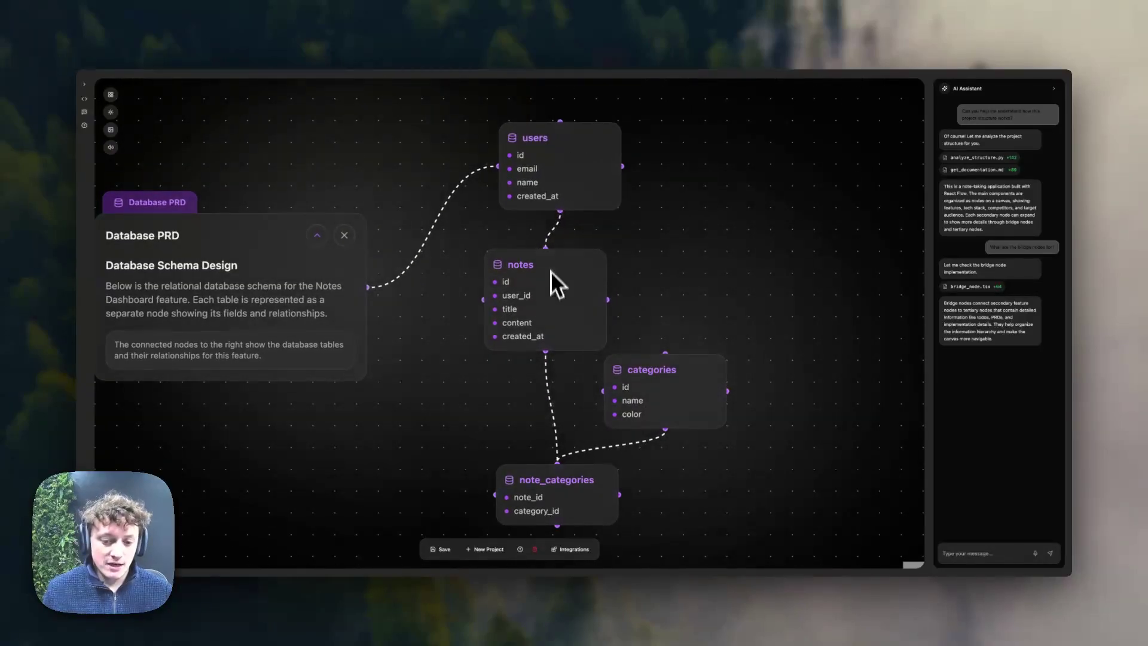
mouse_move(547, 494)
mouse_down()
mouse_move(525, 477)
mouse_move(532, 492)
mouse_up()
drag(676, 386, 710, 390)
scroll(620, 474, left, 2)
drag(582, 492, 607, 466)
drag(589, 309, 595, 336)
drag(583, 193, 580, 199)
scroll(520, 322, down, 5)
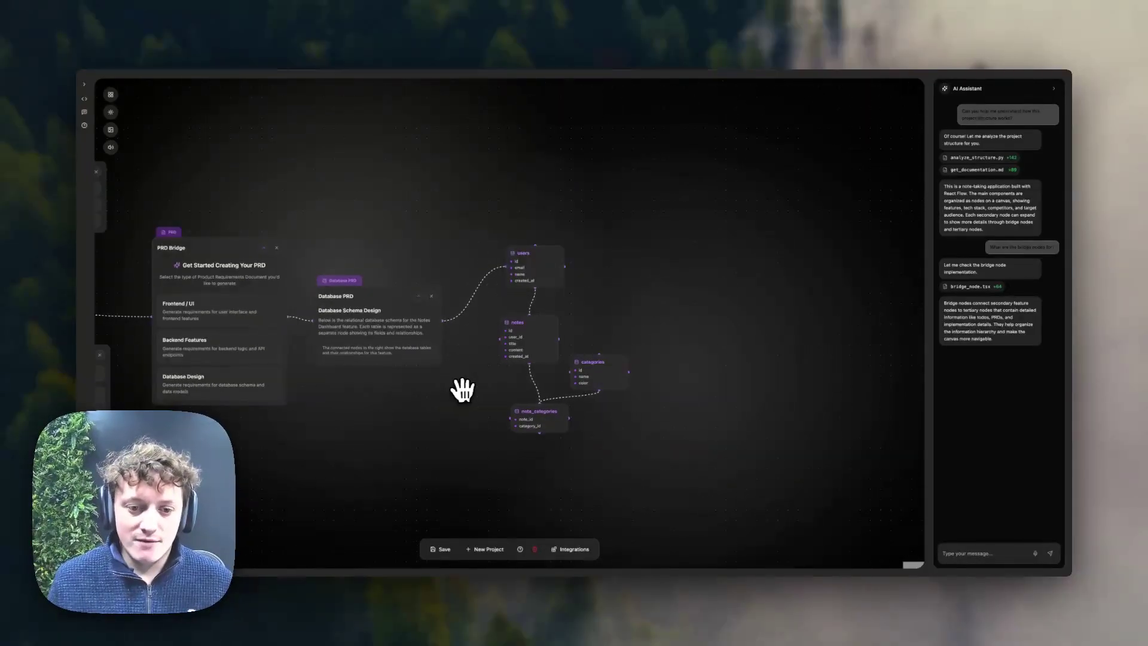
Step: Drag the PRD Bridge node up toward the top, above and left of the Database PRD
scroll(496, 370, up, 3)
scroll(483, 395, down, 6)
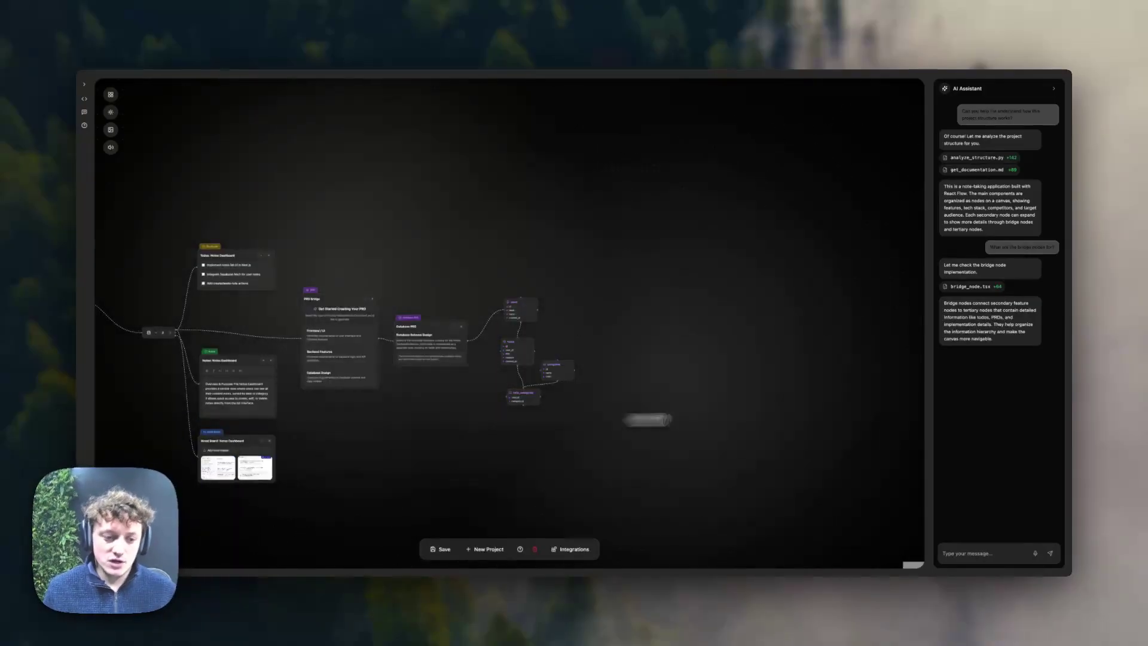
drag(448, 422, 672, 418)
scroll(246, 305, up, 4)
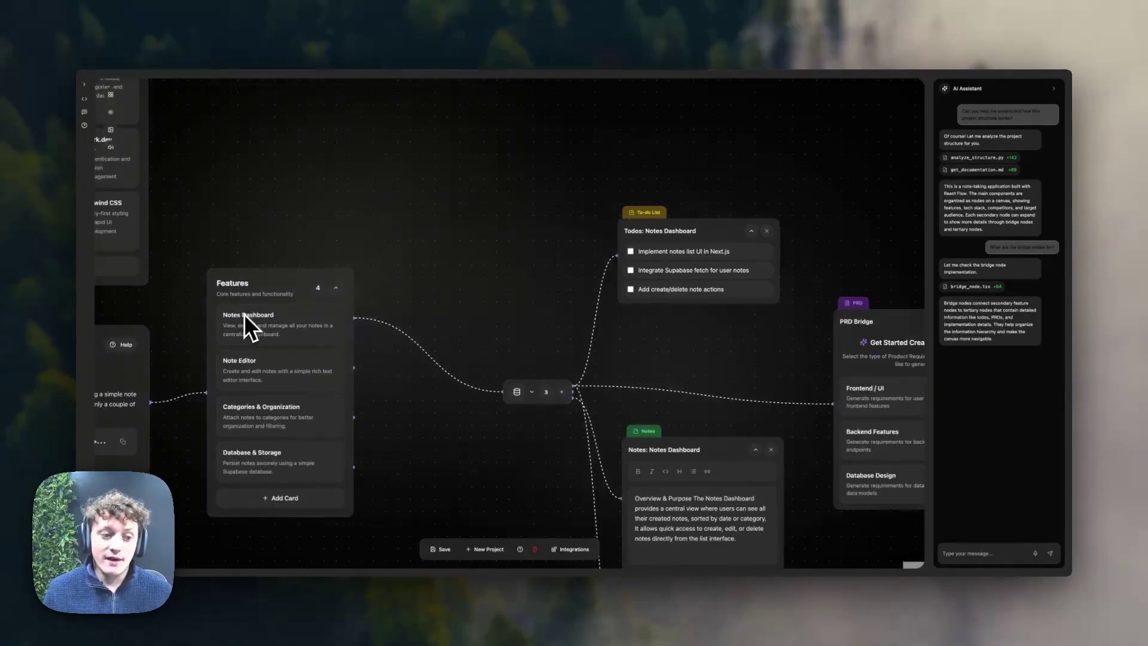
scroll(273, 314, down, 5)
scroll(585, 416, right, 2)
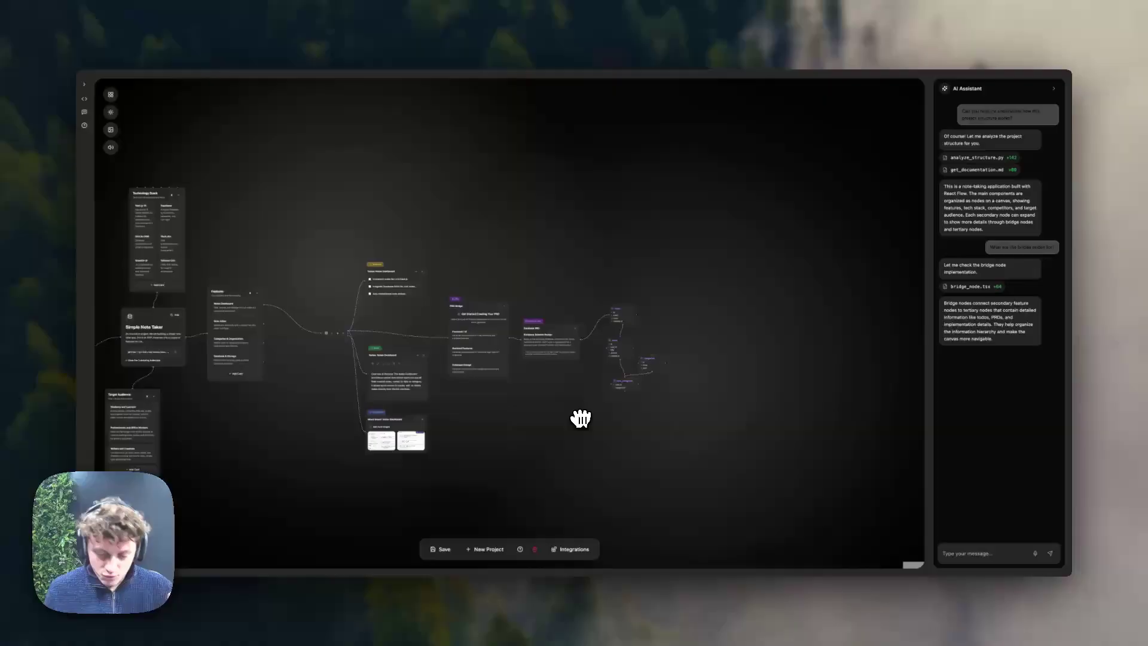
scroll(611, 360, up, 3)
drag(611, 361, 568, 392)
scroll(569, 392, up, 4)
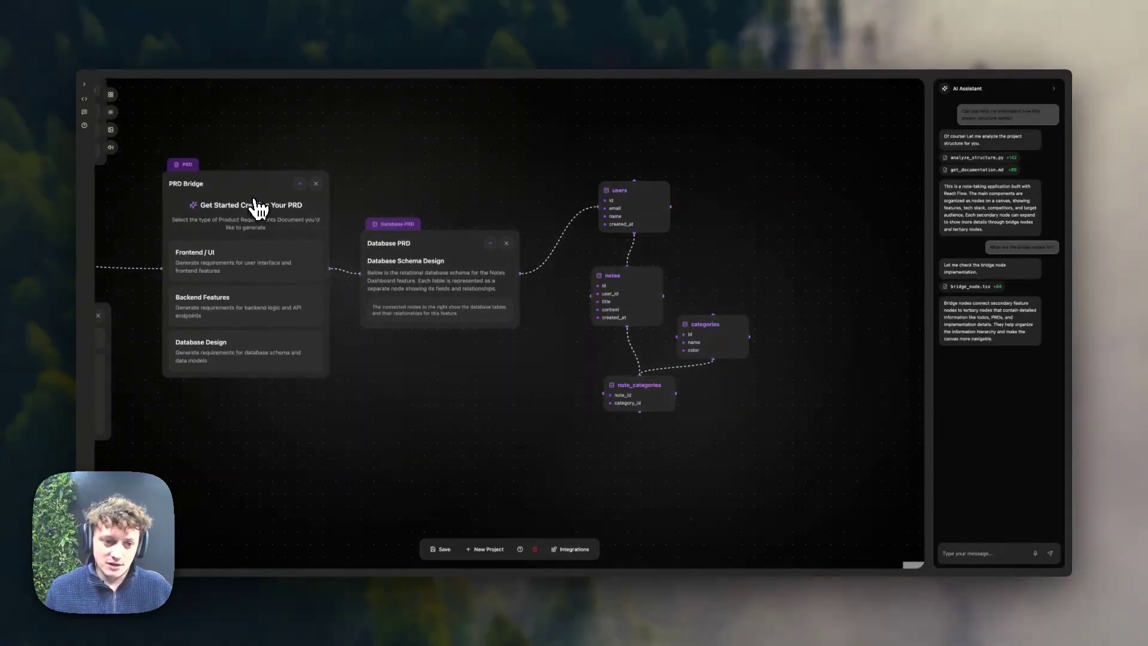
drag(256, 205, 327, 38)
drag(507, 102, 508, 238)
Step: Generate the Backend PRD via Backend Features, place it top-right, and pan across the PRD nodes
click(278, 291)
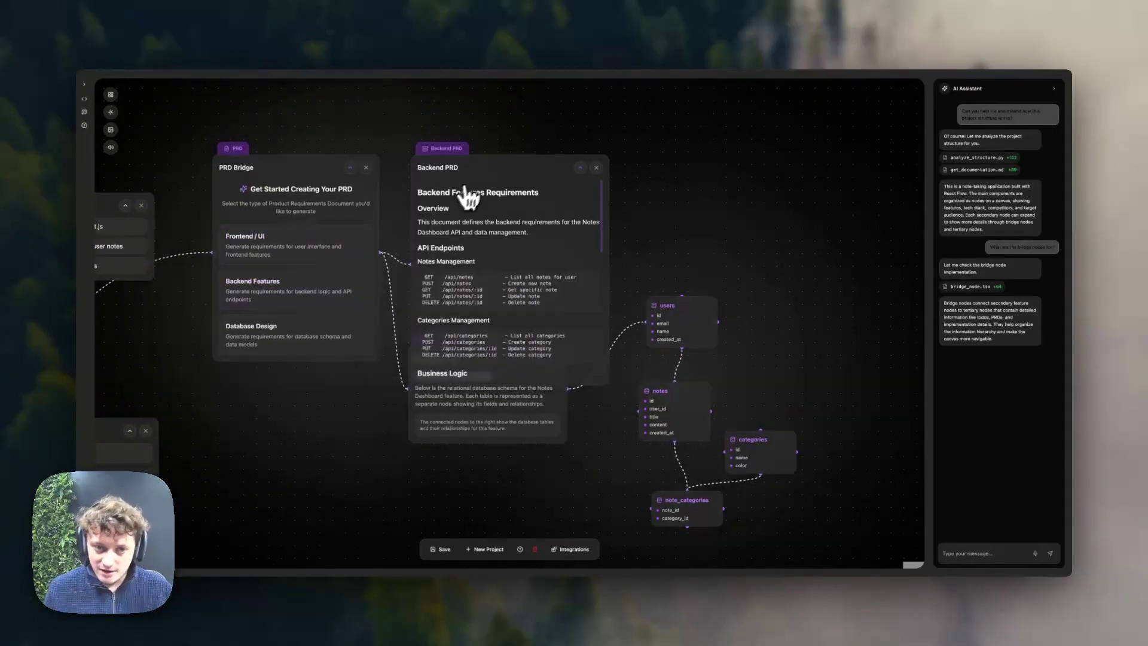
drag(468, 197, 764, 160)
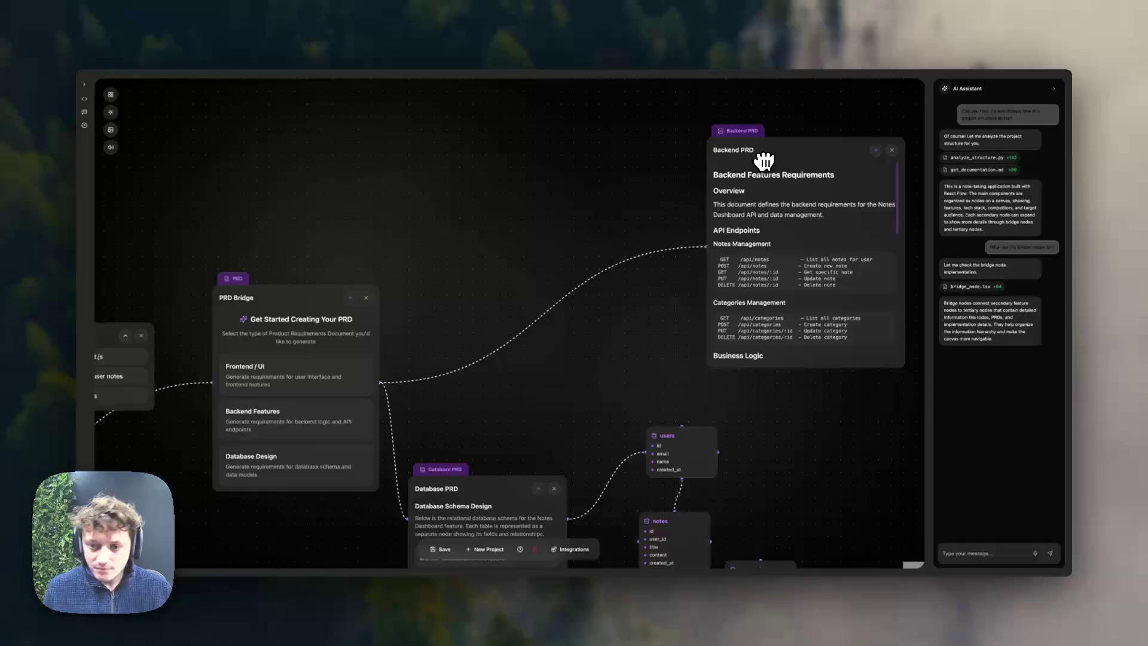
drag(556, 231, 269, 230)
scroll(520, 230, up, 3)
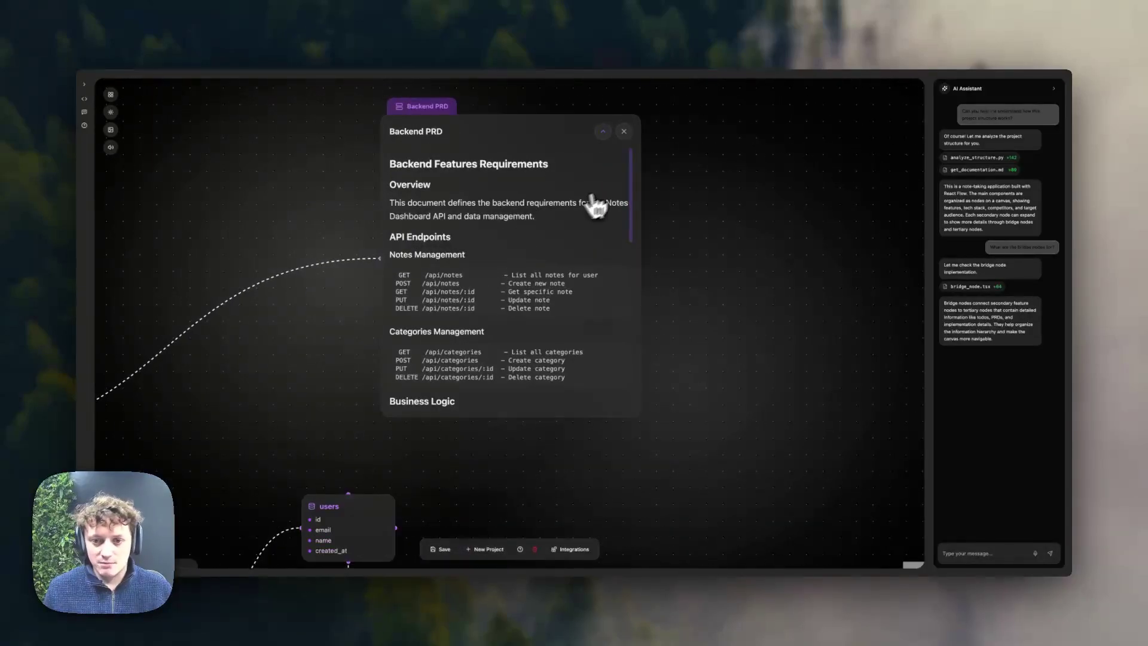
drag(637, 170, 627, 351)
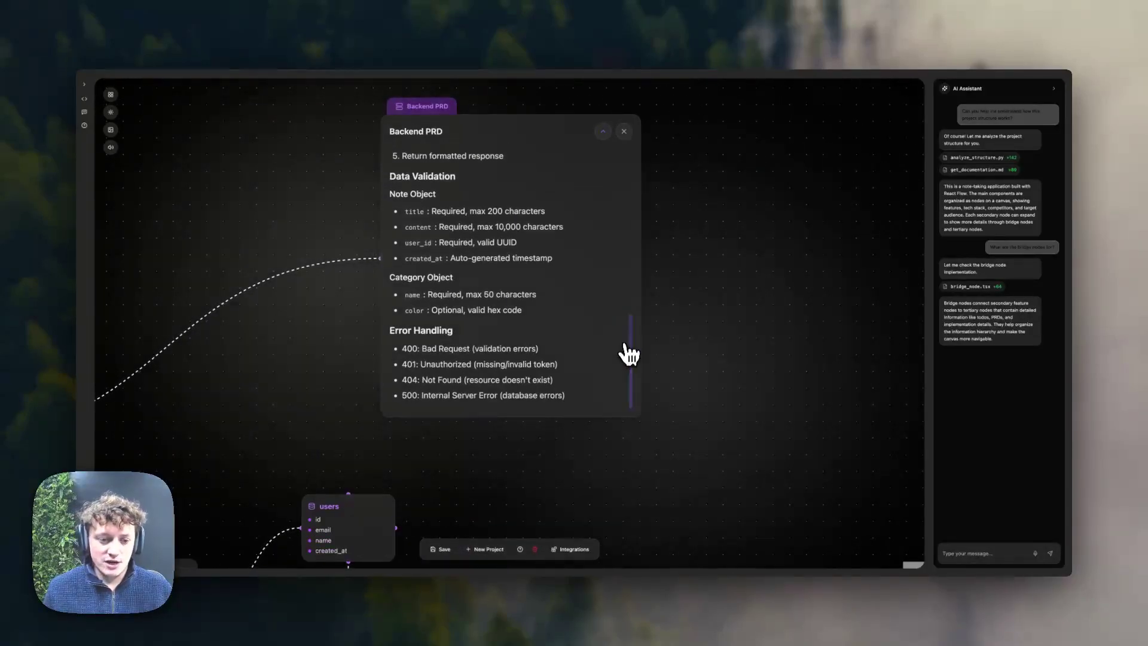
scroll(356, 363, down, 3)
scroll(479, 256, down, 4)
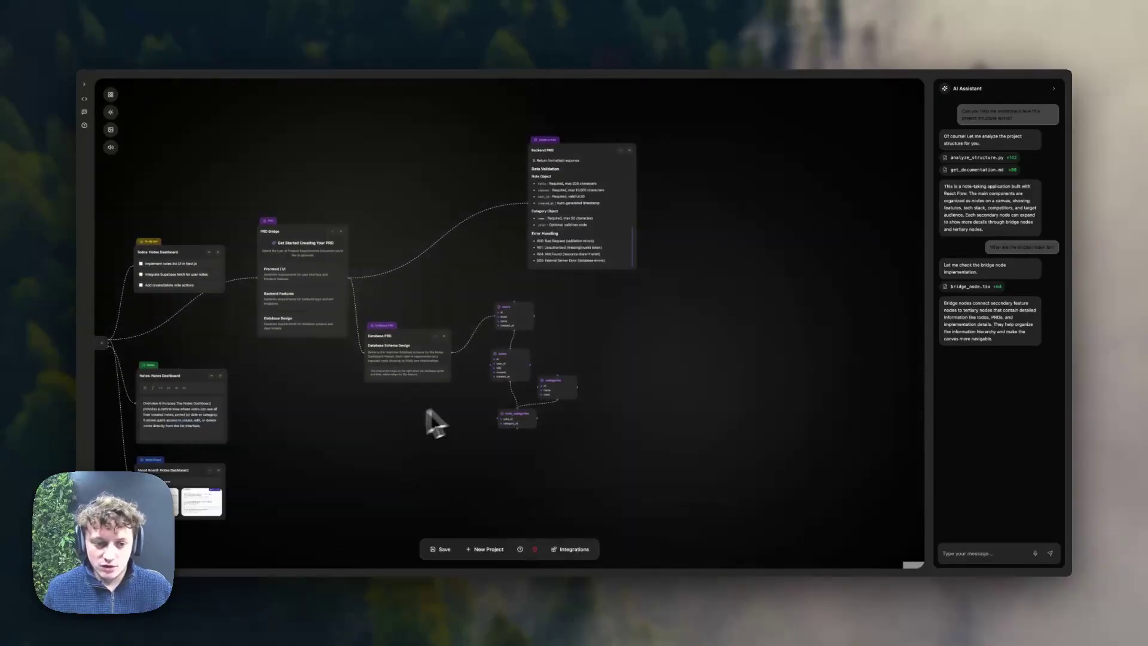
drag(386, 164, 649, 177)
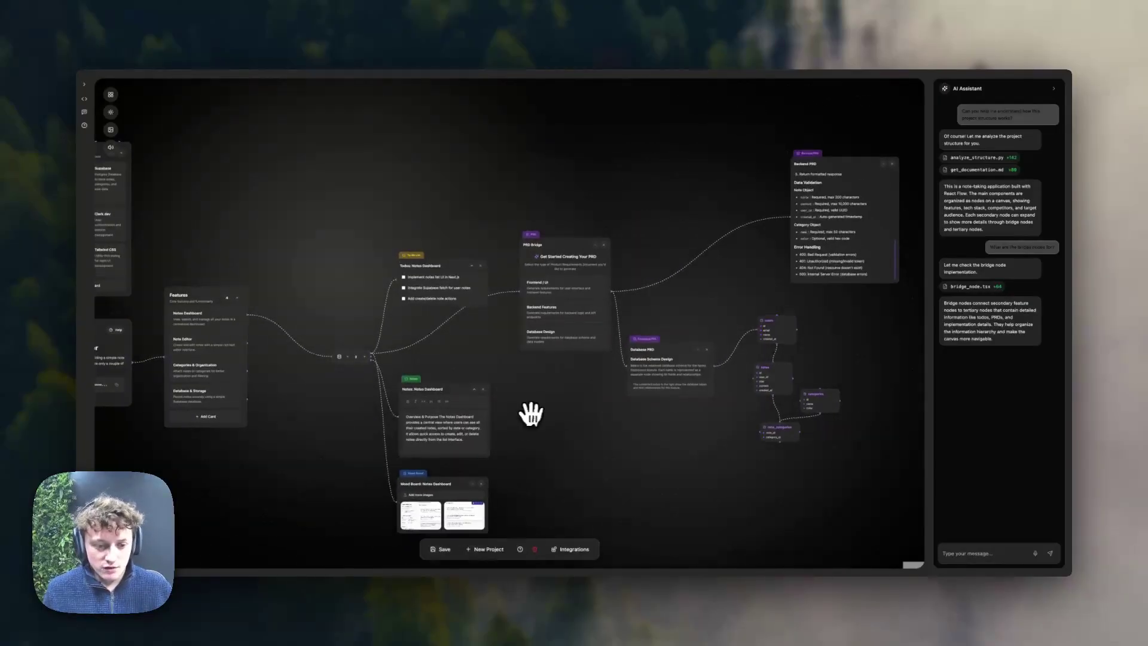
scroll(669, 474, up, 5)
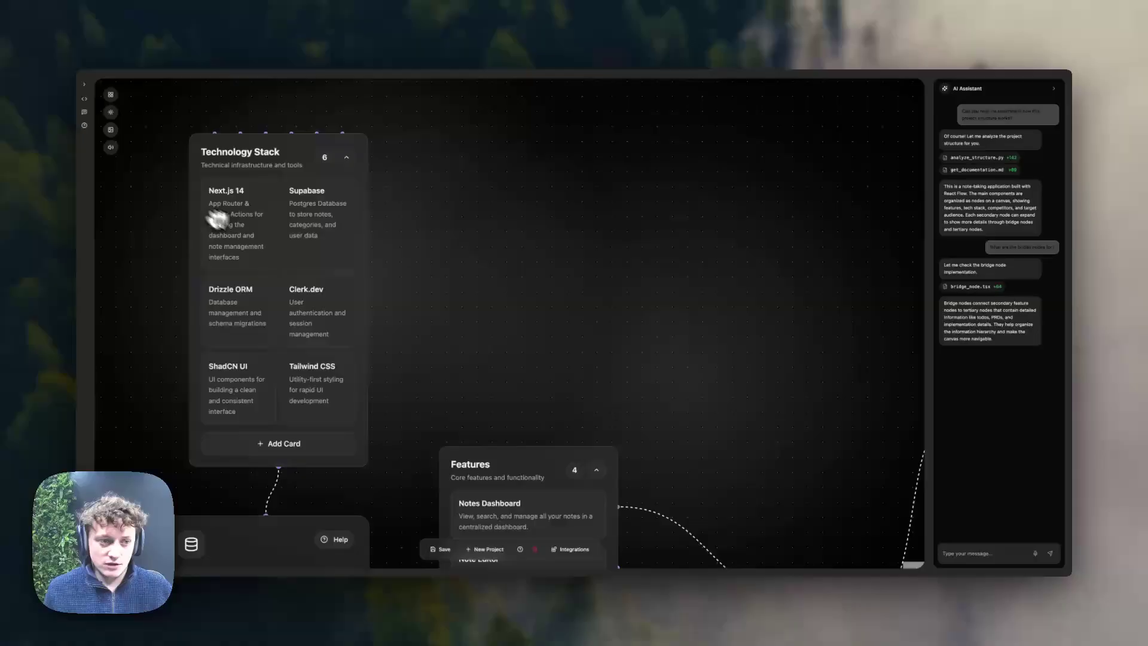
scroll(356, 226, down, 5)
drag(614, 227, 354, 217)
scroll(377, 226, up, 5)
Step: Generate a Frontend / UI PRD node from the PRD Bridge and drag it up above the bridge
click(297, 388)
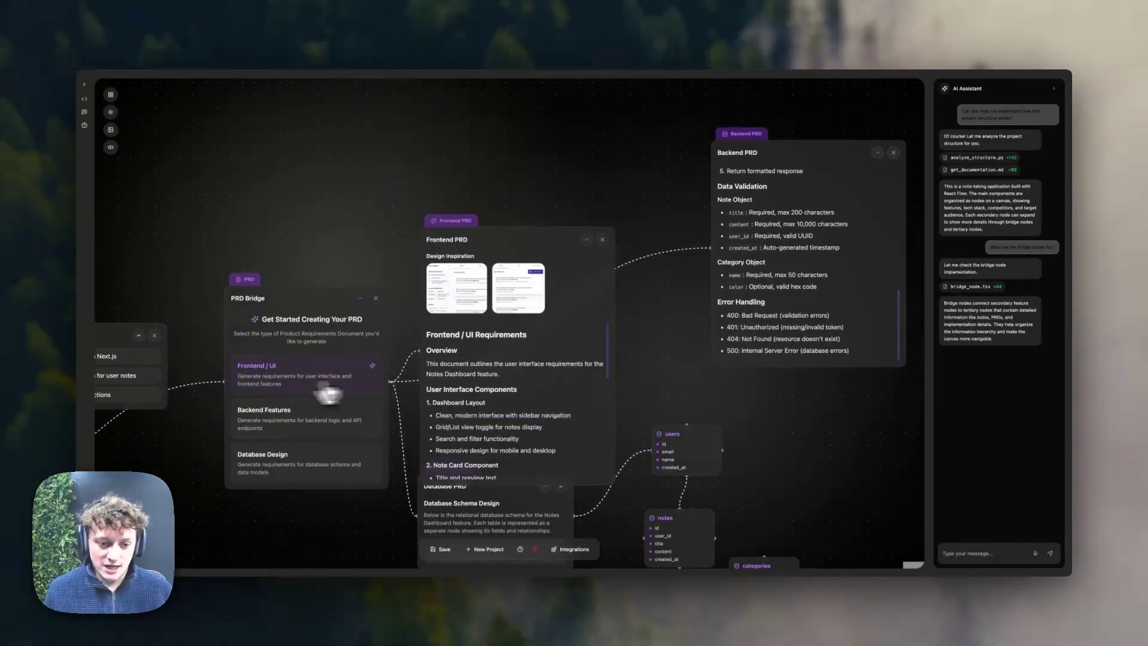
drag(538, 259, 547, 132)
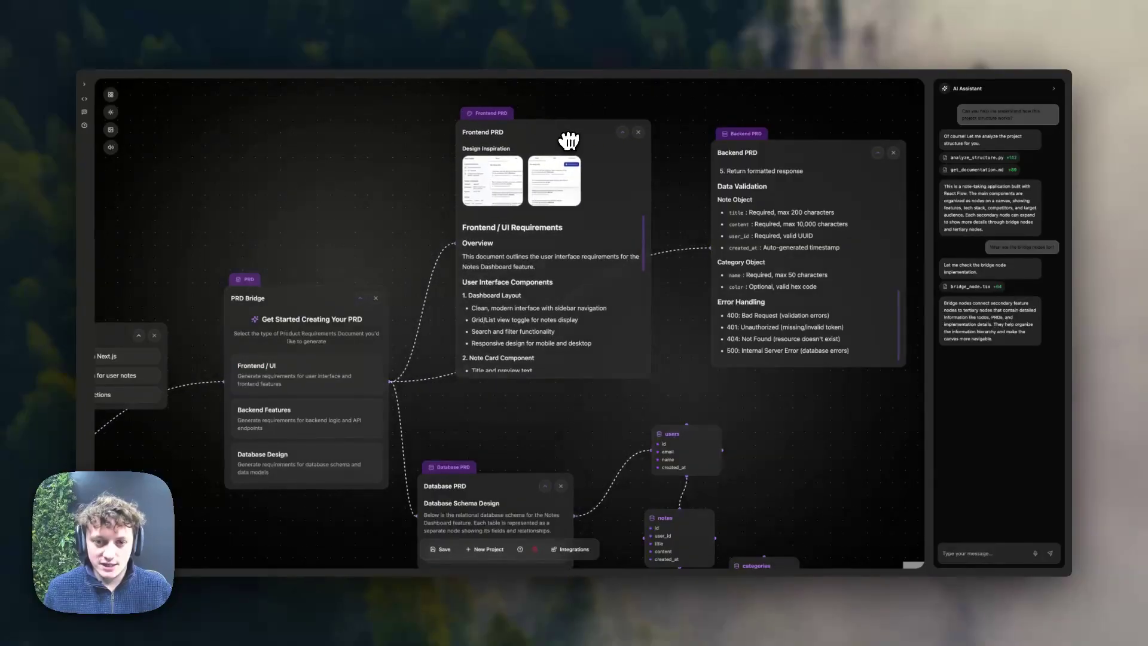
scroll(562, 149, up, 3)
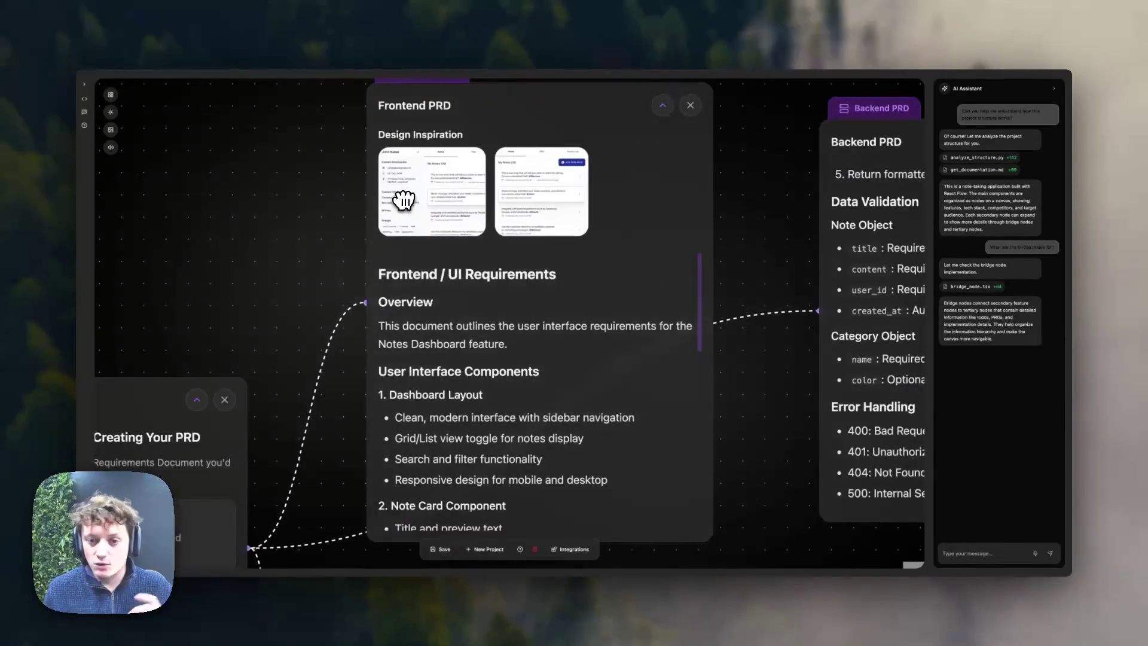
scroll(404, 200, down, 2)
Step: Scroll through the Frontend PRD's dashboard, note card and typography requirements, then nudge Backend PRD up-left
drag(330, 201, 328, 207)
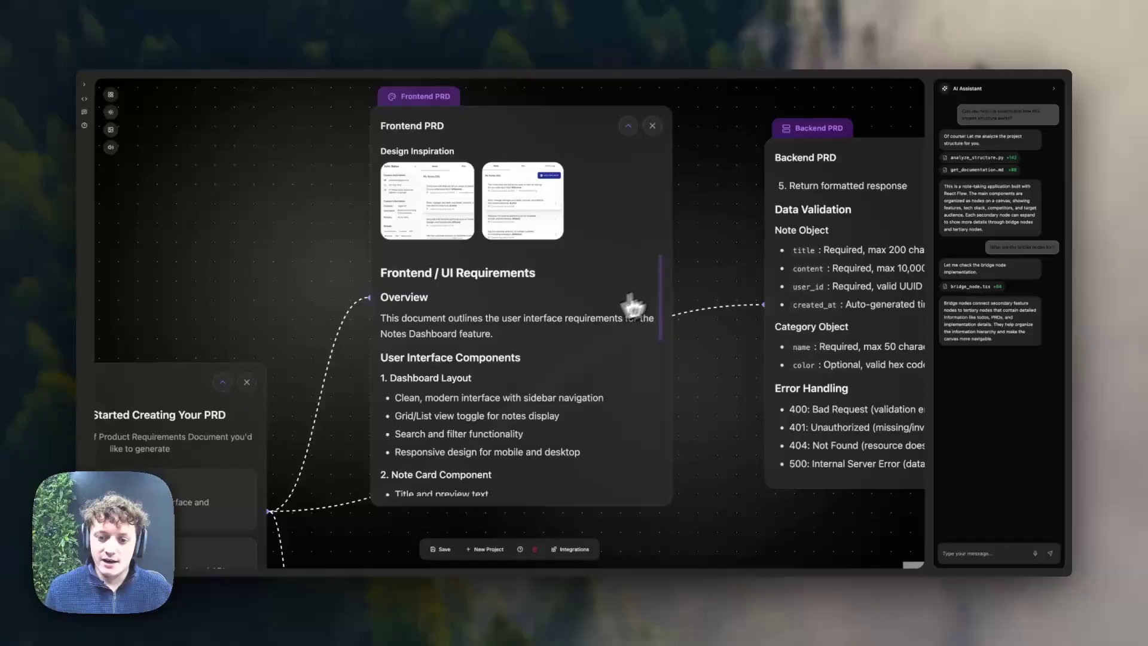
drag(661, 280, 661, 436)
scroll(662, 438, down, 1)
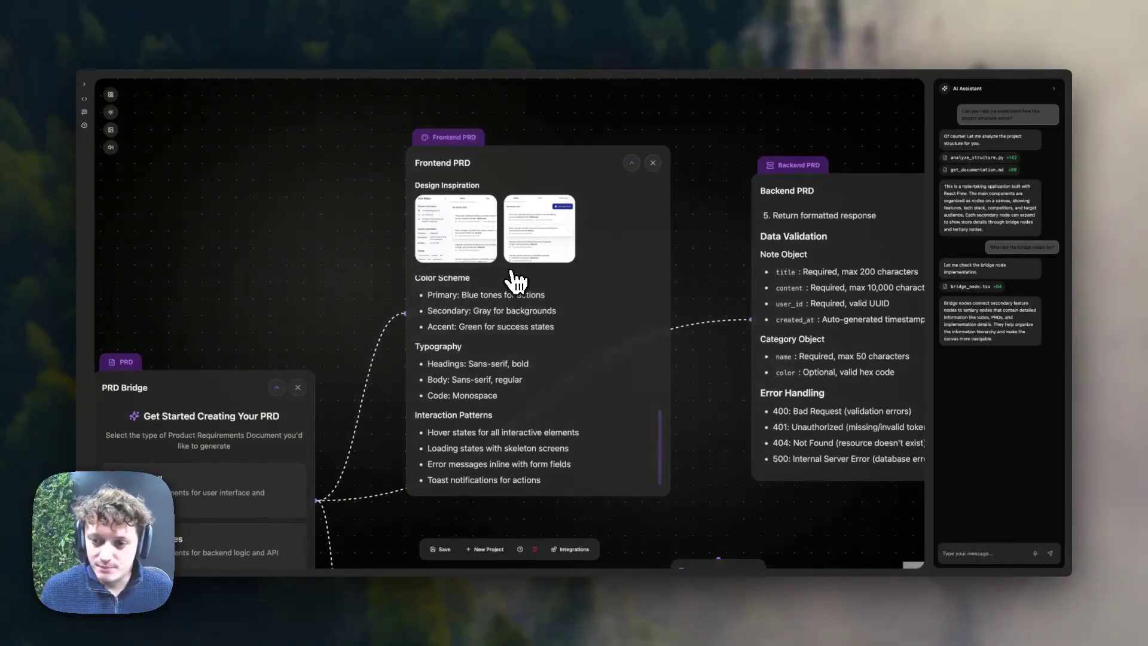
scroll(516, 281, down, 2)
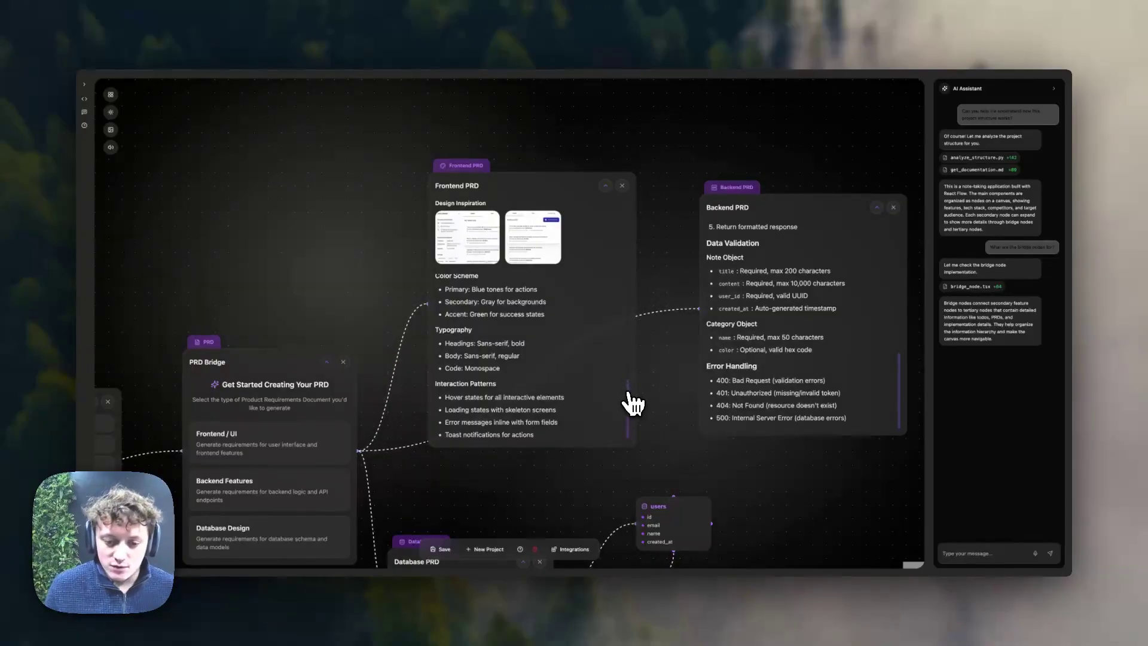
drag(632, 403, 630, 256)
scroll(577, 301, down, 1)
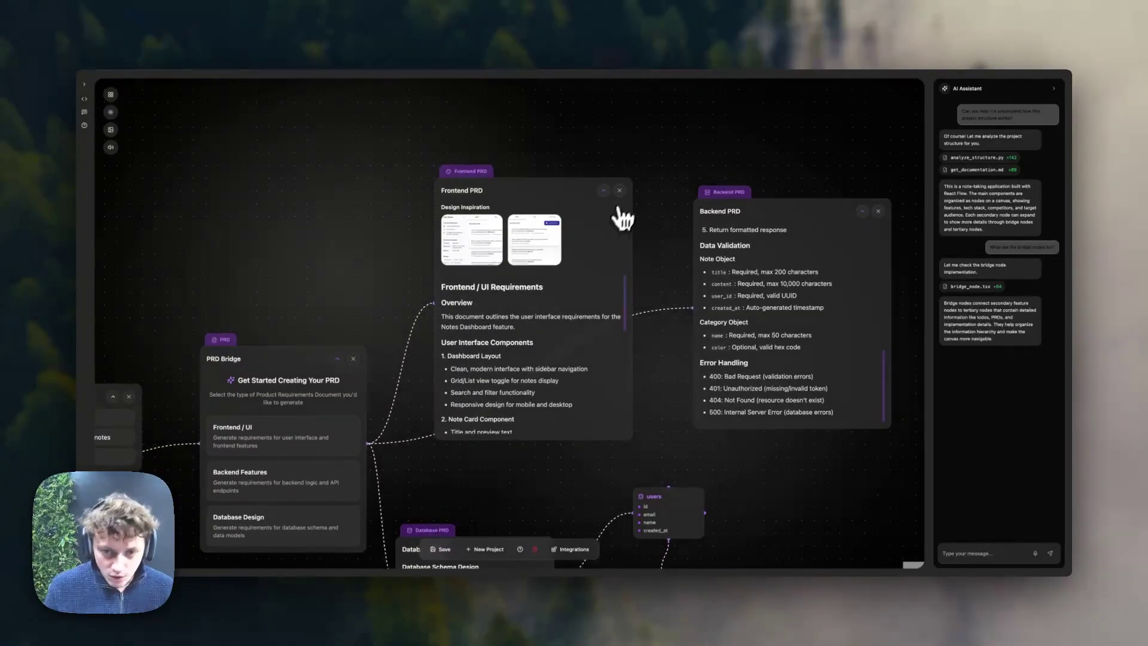
mouse_move(788, 263)
mouse_down()
mouse_move(789, 236)
mouse_move(783, 252)
mouse_up()
click(574, 549)
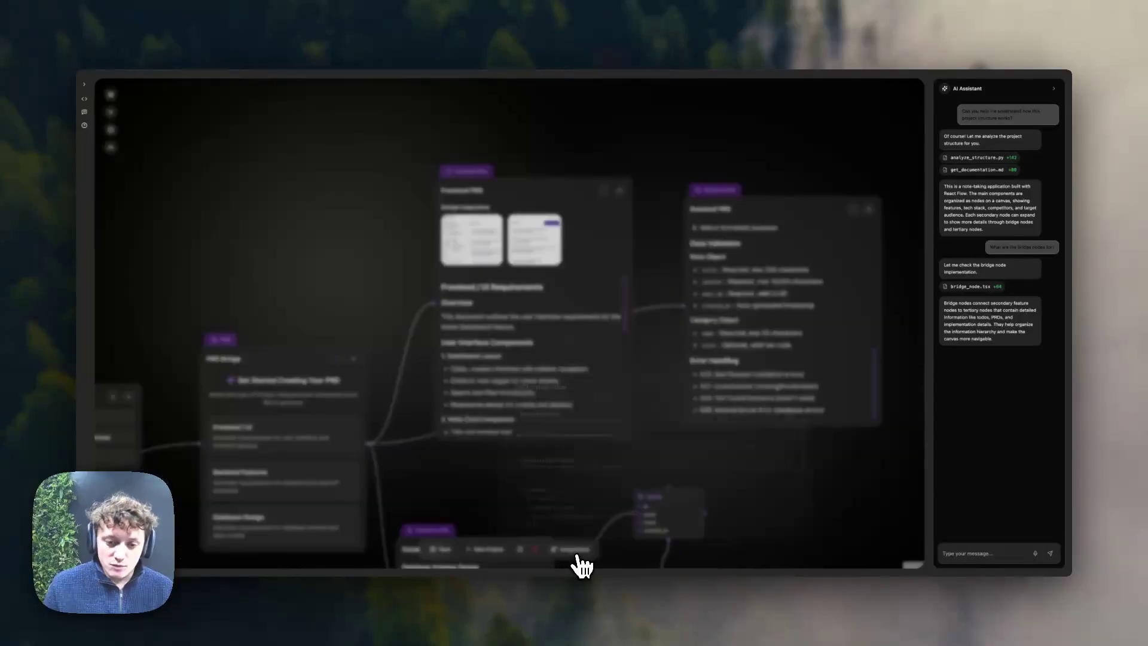
scroll(565, 449, down, 3)
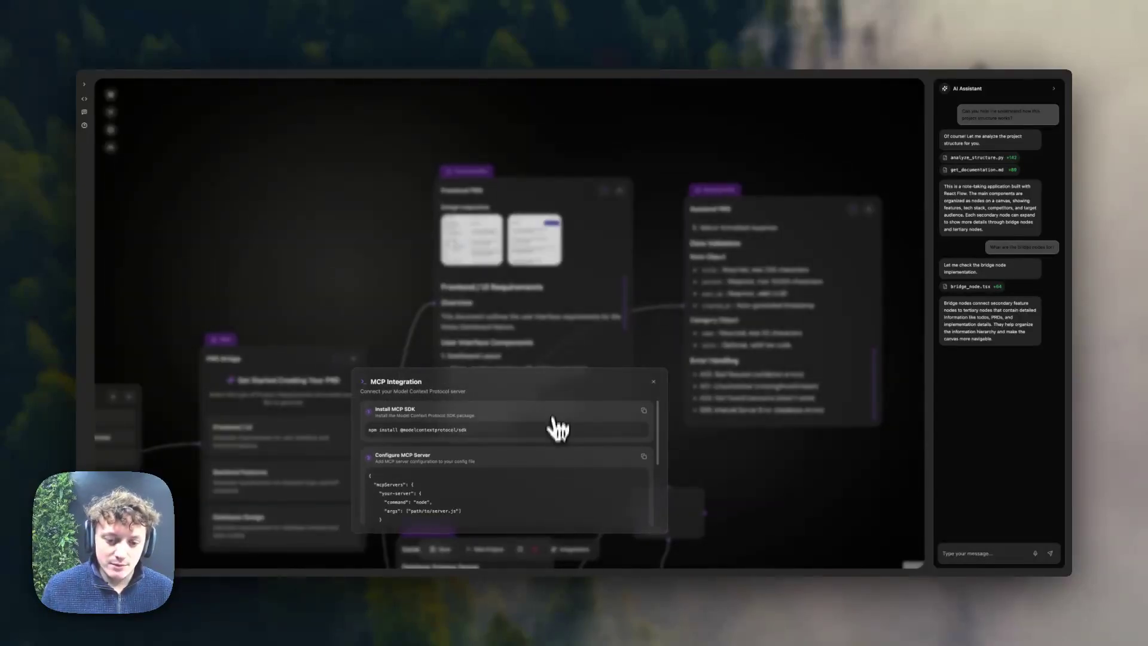
click(654, 382)
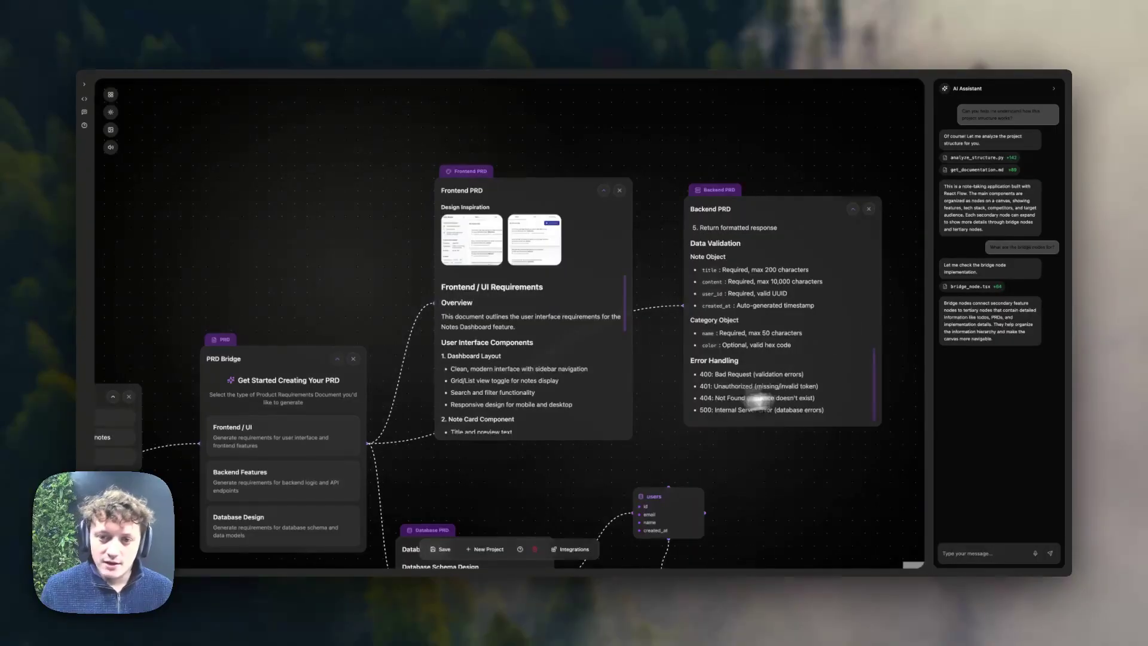
drag(493, 195, 497, 194)
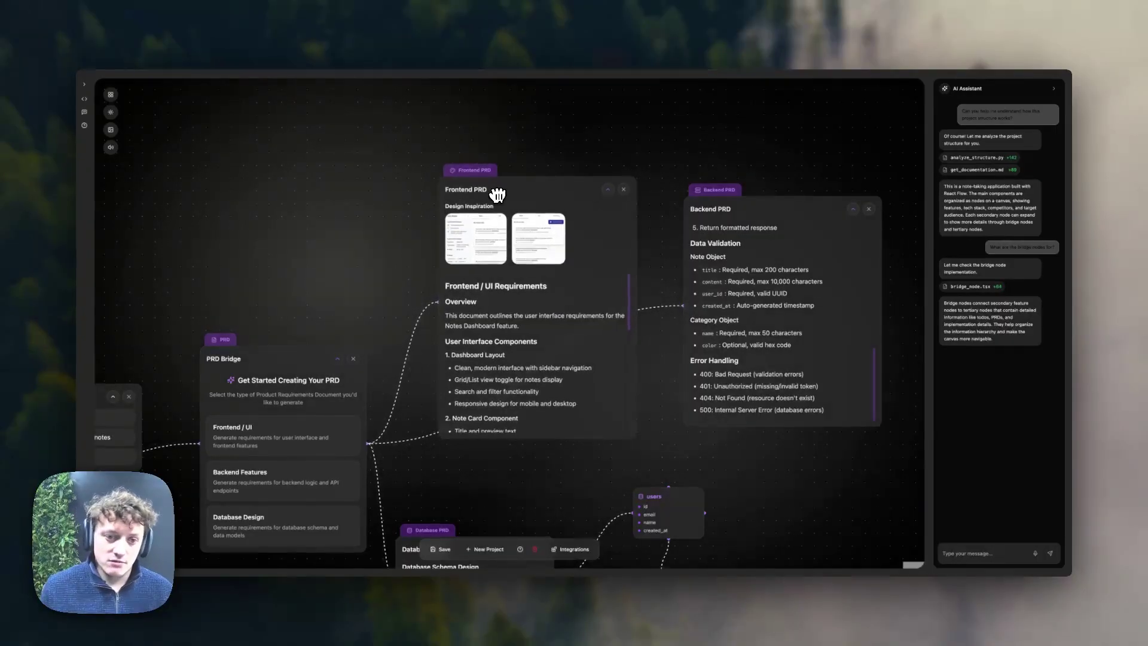
drag(274, 263, 819, 177)
scroll(129, 394, up, 3)
drag(384, 392, 534, 353)
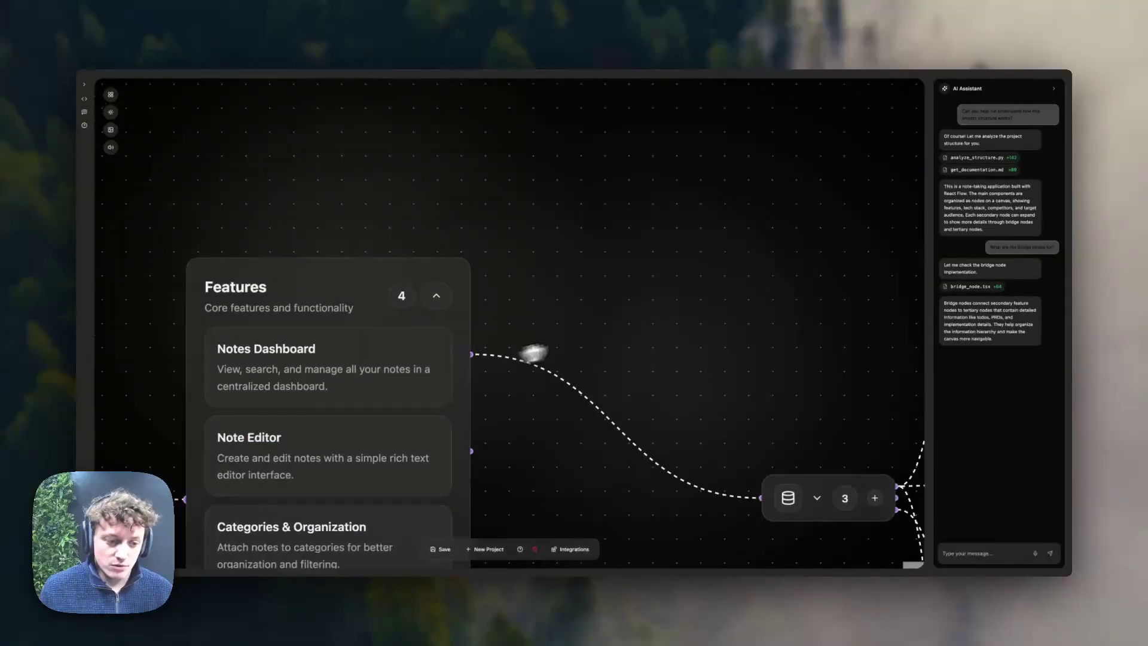
scroll(533, 353, down, 5)
drag(697, 210, 397, 223)
scroll(687, 236, up, 2)
scroll(680, 299, down, 1)
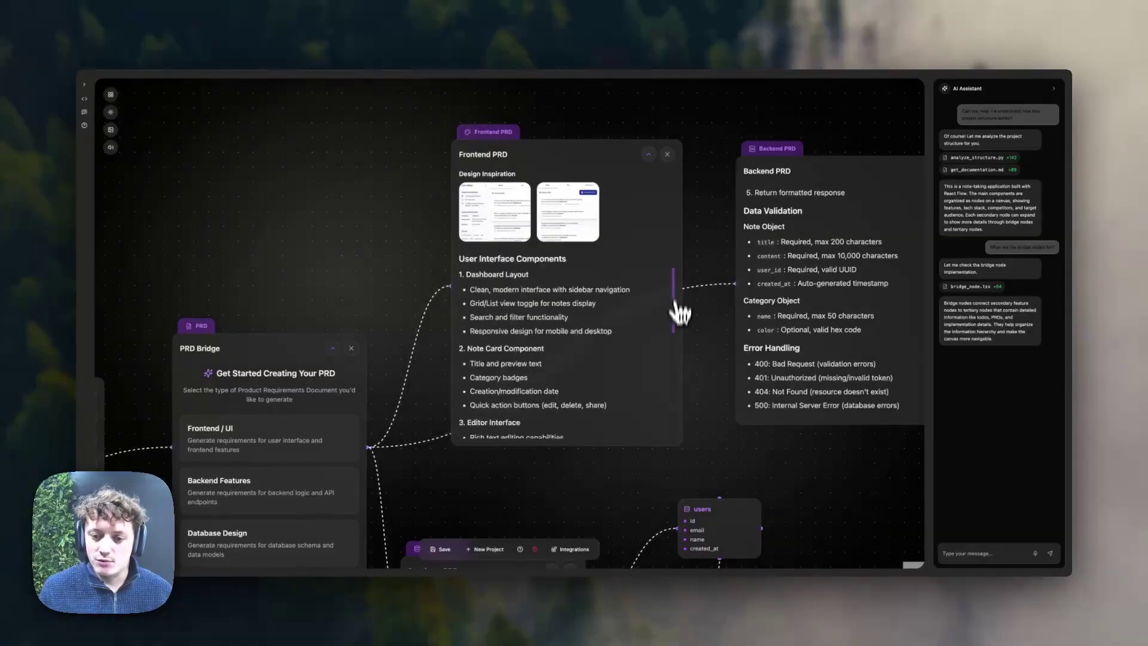
scroll(680, 311, down, 3)
scroll(636, 397, down, 5)
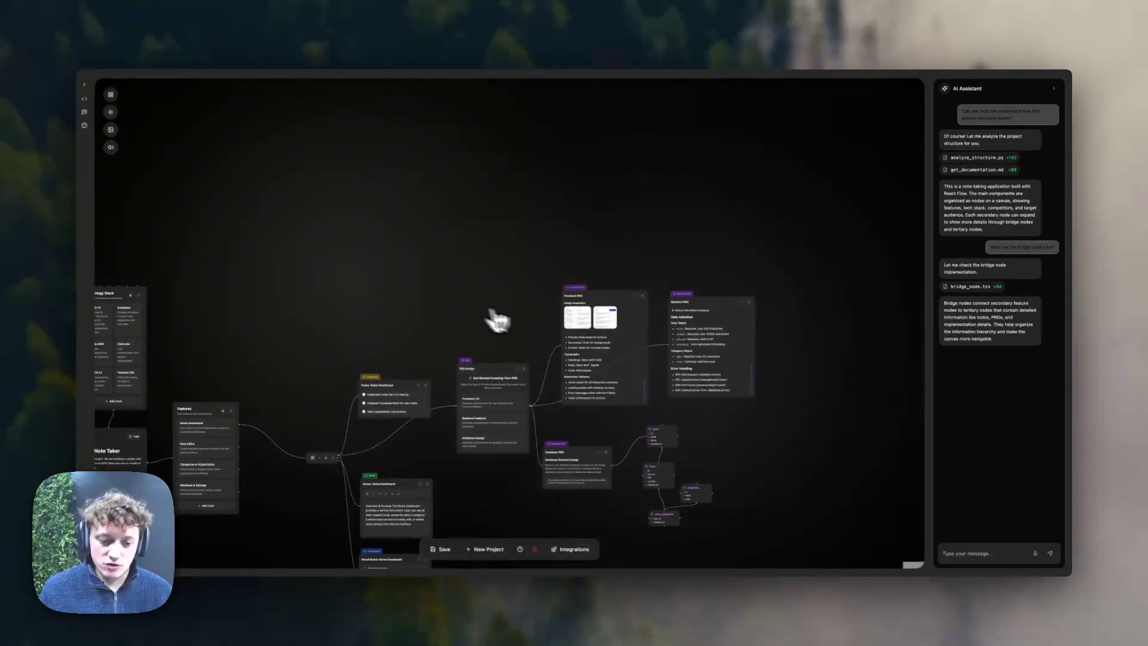
Step: Pan and zoom from the Frontend and Backend PRD nodes across to Features, recentring the whole map
drag(448, 281, 371, 174)
scroll(502, 277, up, 4)
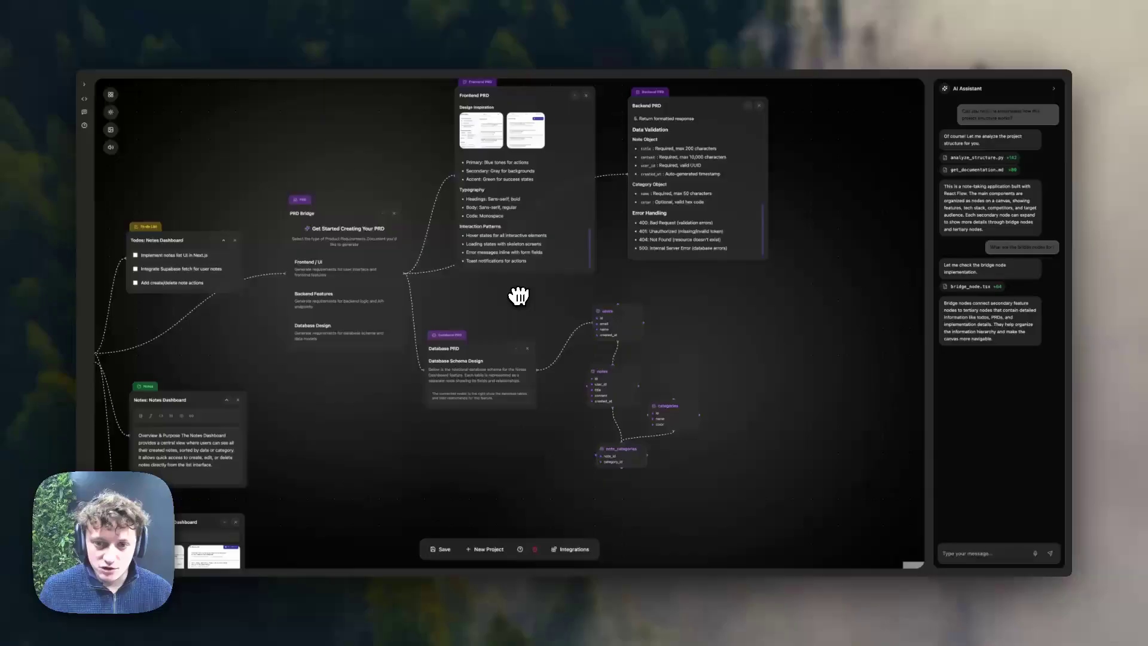
scroll(517, 295, down, 2)
drag(389, 154, 672, 130)
scroll(510, 179, down, 2)
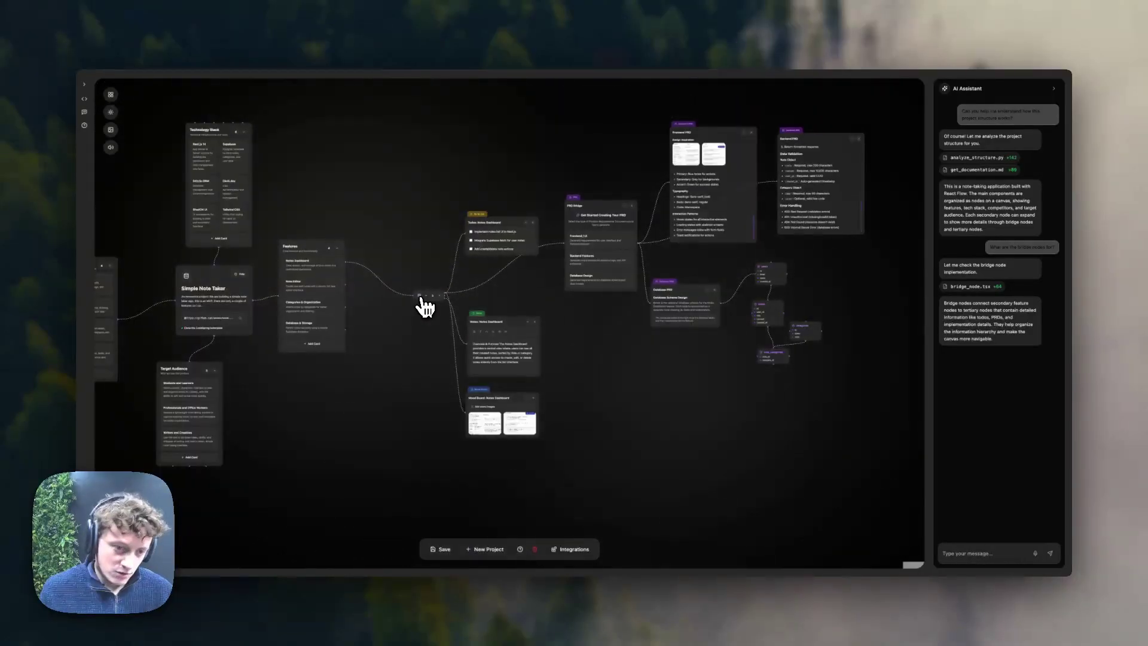
drag(402, 345, 548, 353)
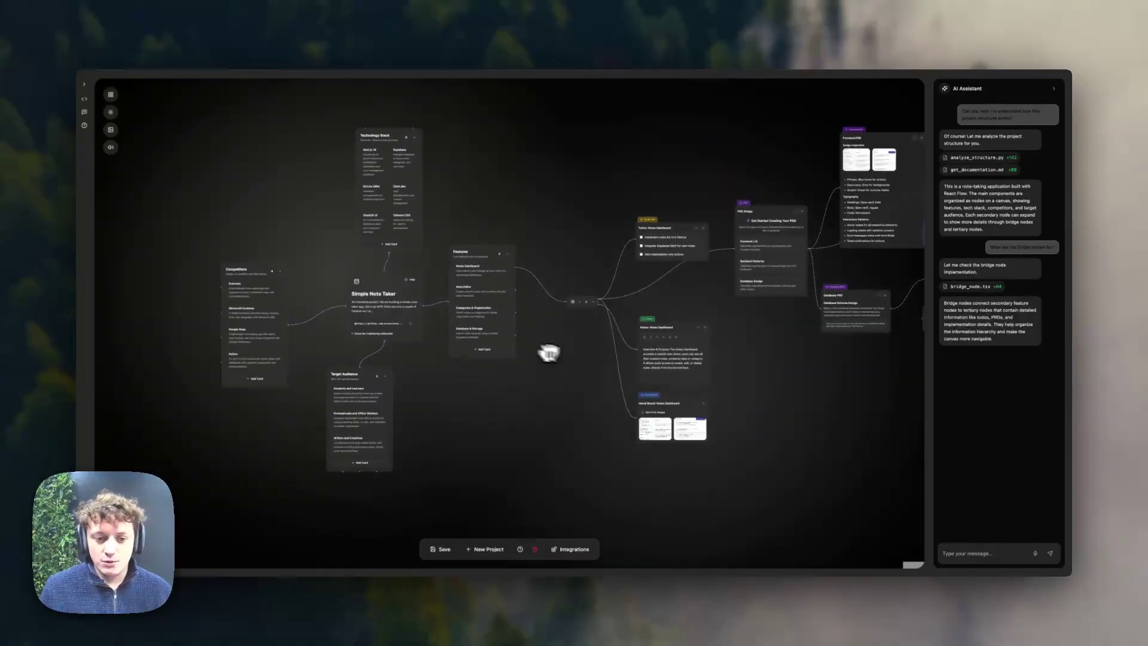
scroll(487, 333, up, 5)
scroll(467, 334, down, 6)
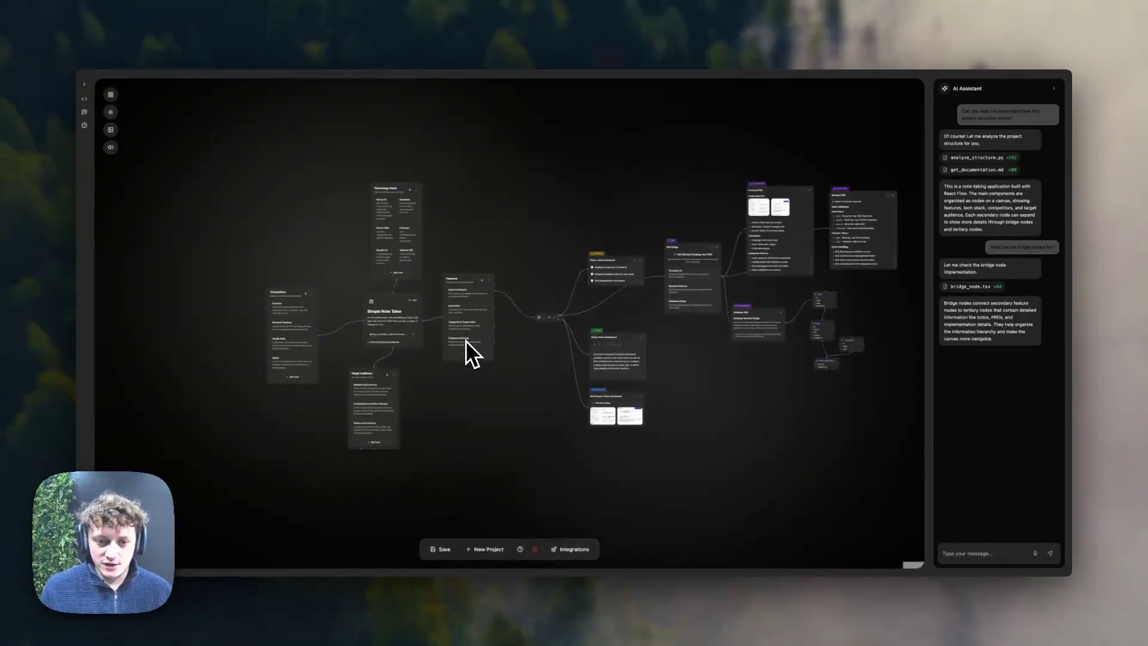
drag(679, 192, 608, 182)
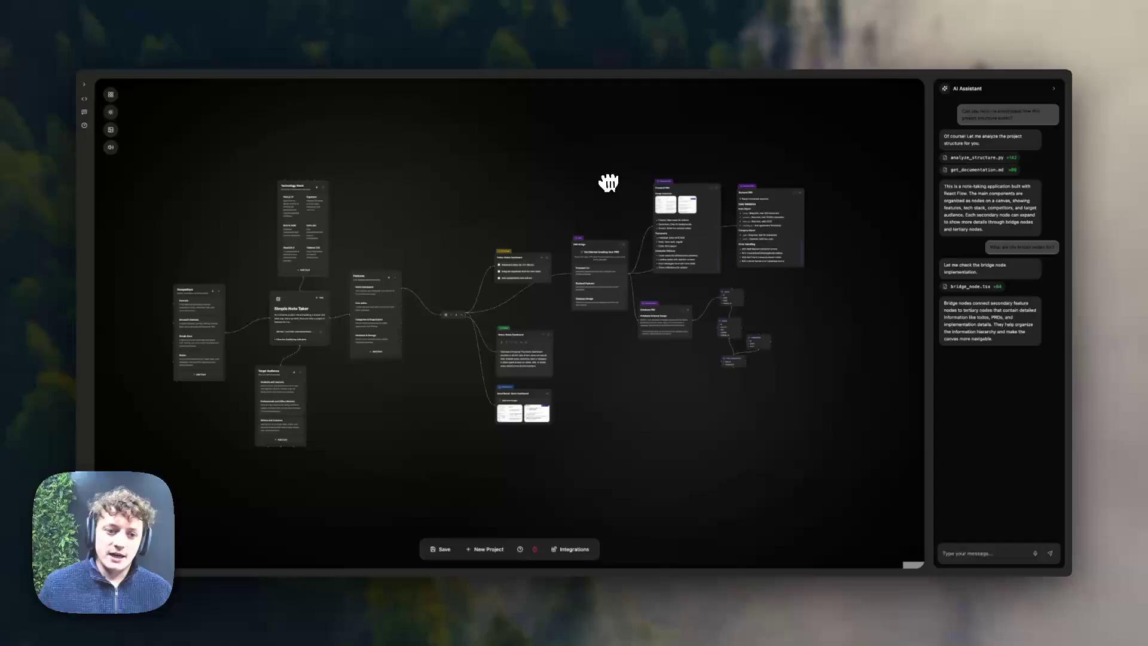
scroll(609, 182, up, 3)
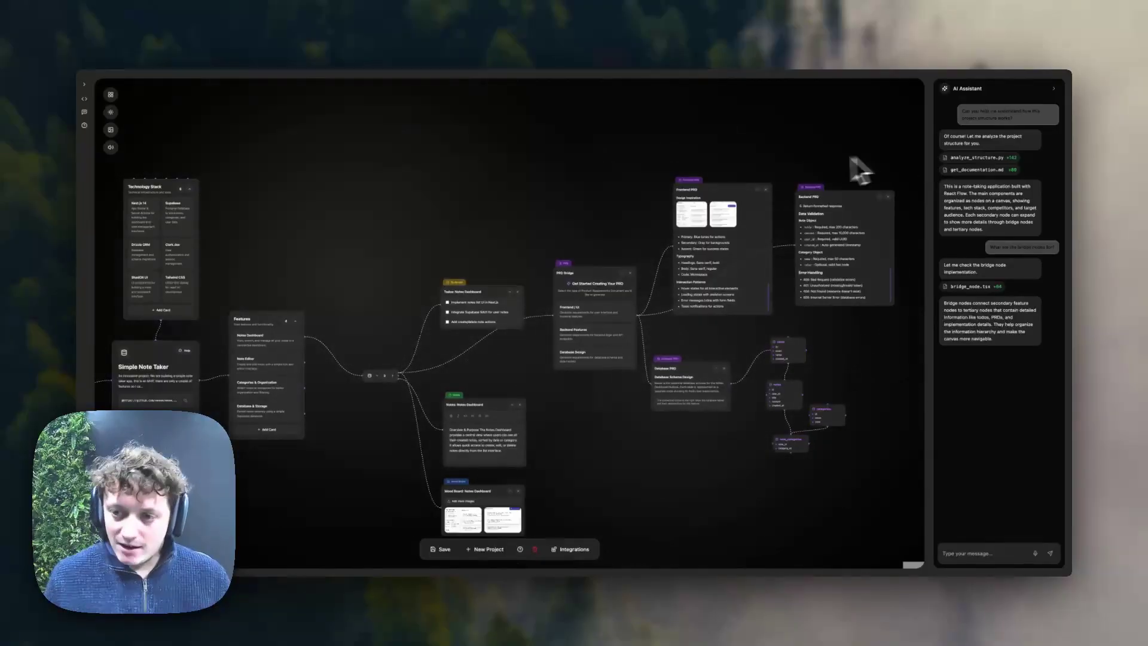
Step: Pan to Simple Note Taker, then zoom in on the PRD Bridge, Todos, Notes and three PRD cards
scroll(693, 141, right, 5)
scroll(674, 138, up, 3)
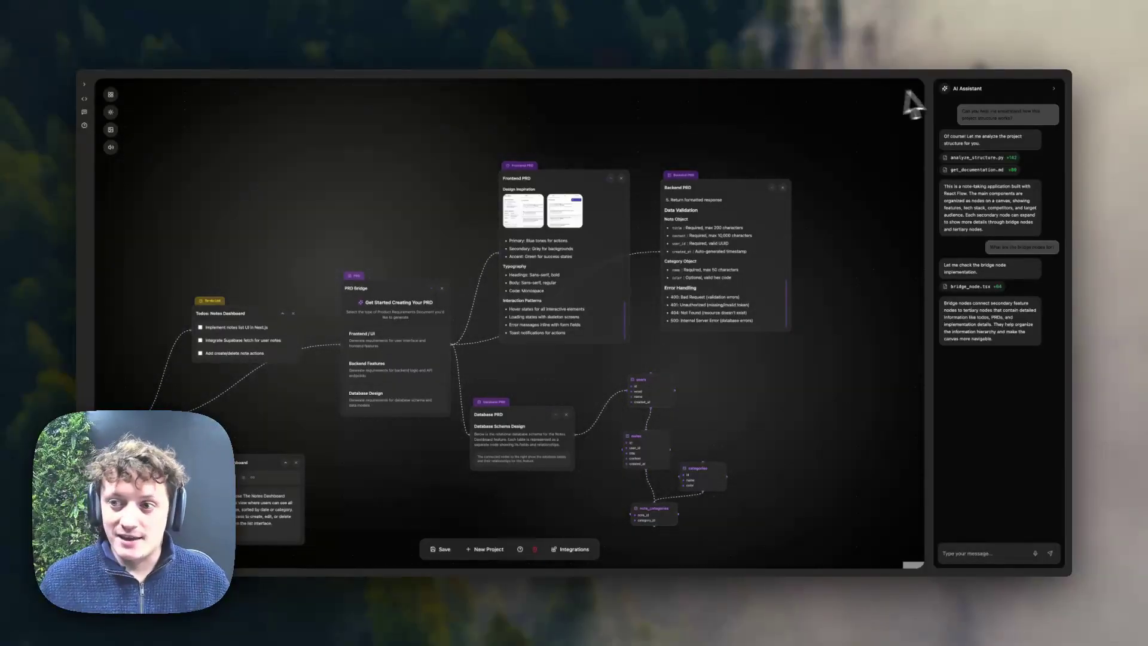
drag(333, 158, 471, 339)
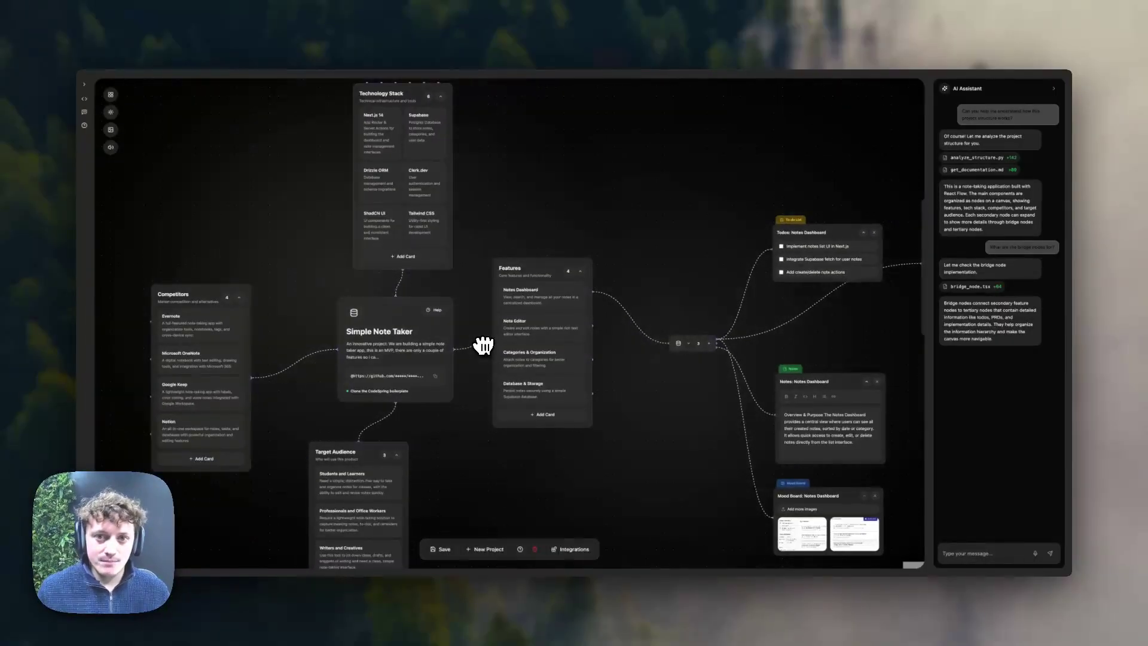
scroll(508, 287, down, 1)
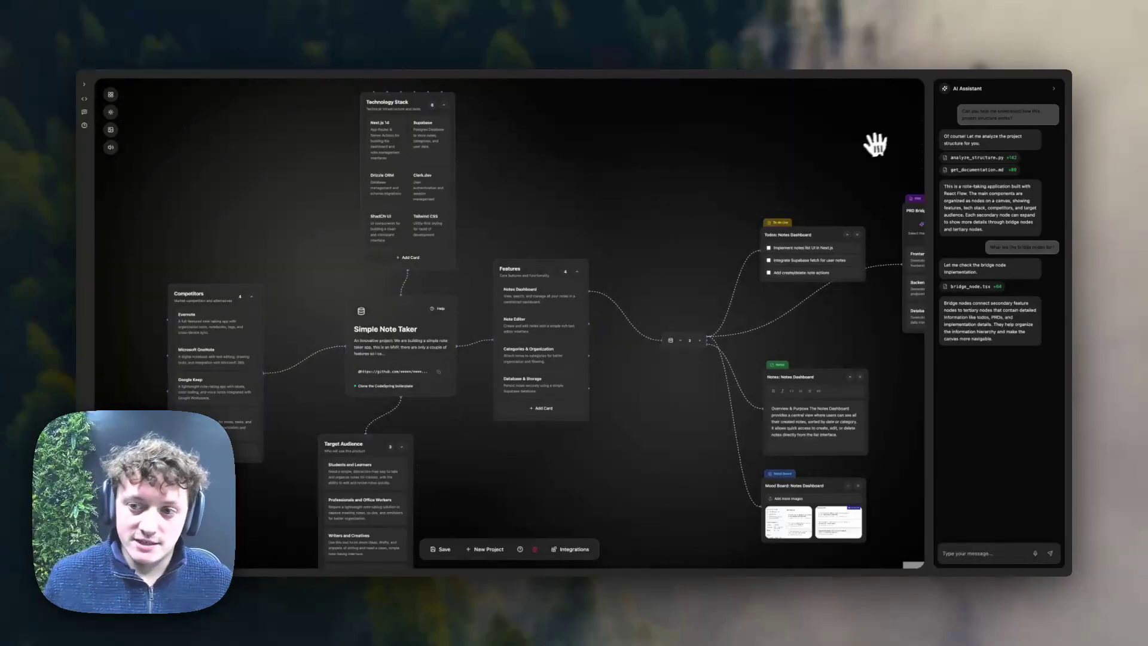
scroll(747, 159, down, 1)
drag(747, 158, 456, 172)
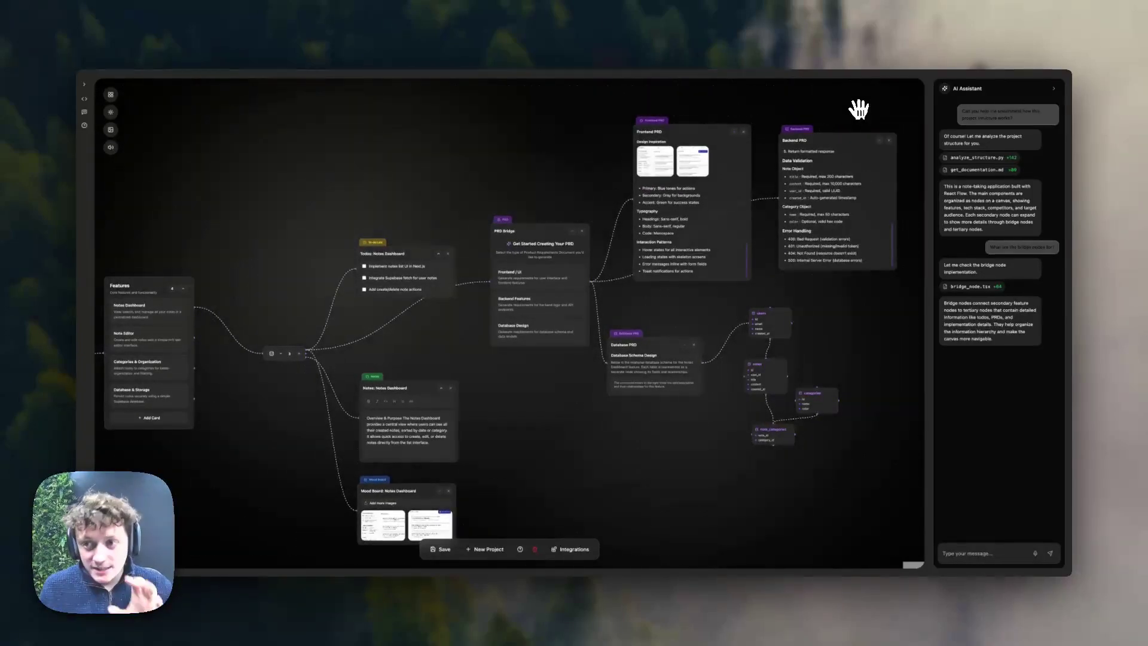
drag(861, 110, 797, 115)
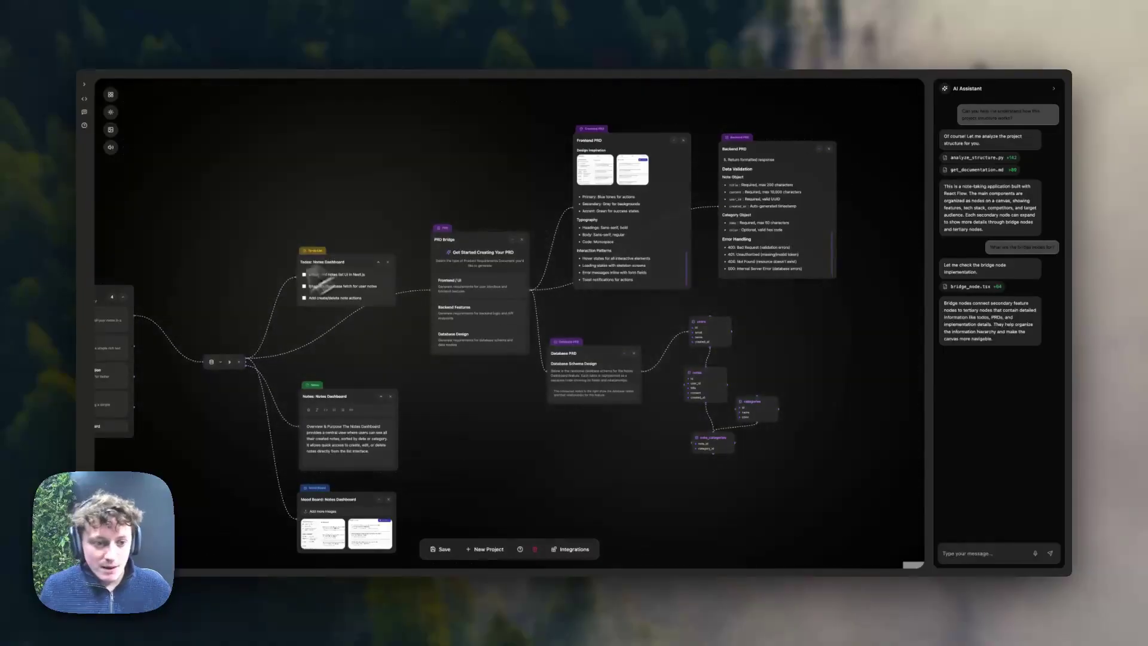
scroll(257, 258, down, 1)
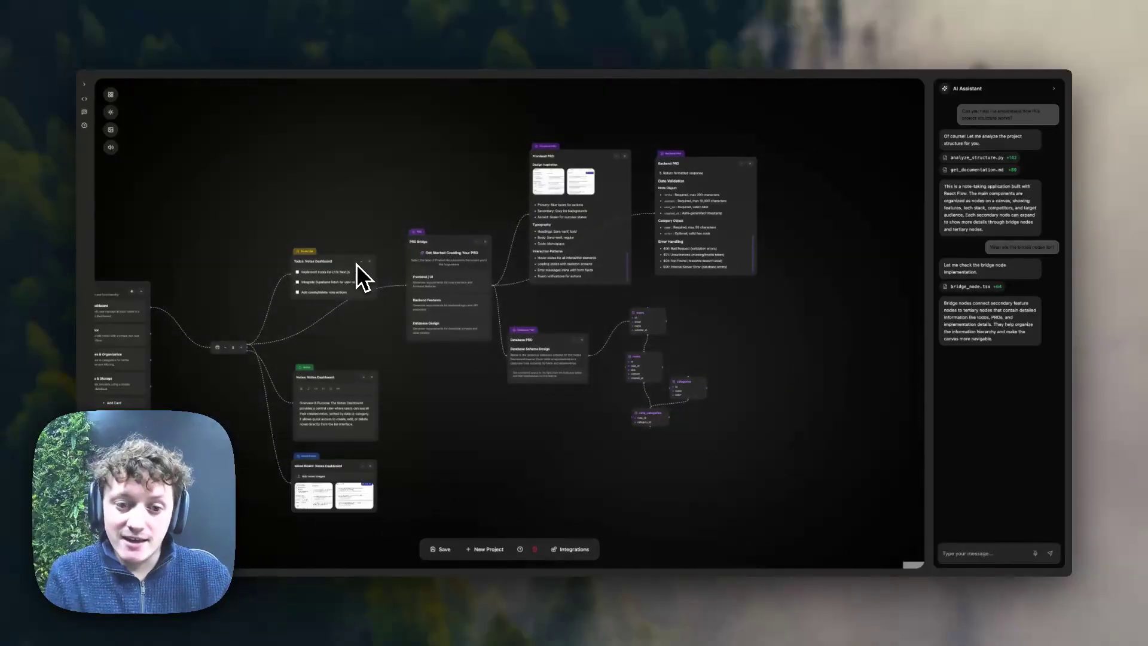
Step: Pan across Features, Notes and Mood Board, nudging the Mood Board node slightly upward
scroll(400, 275, up, 3)
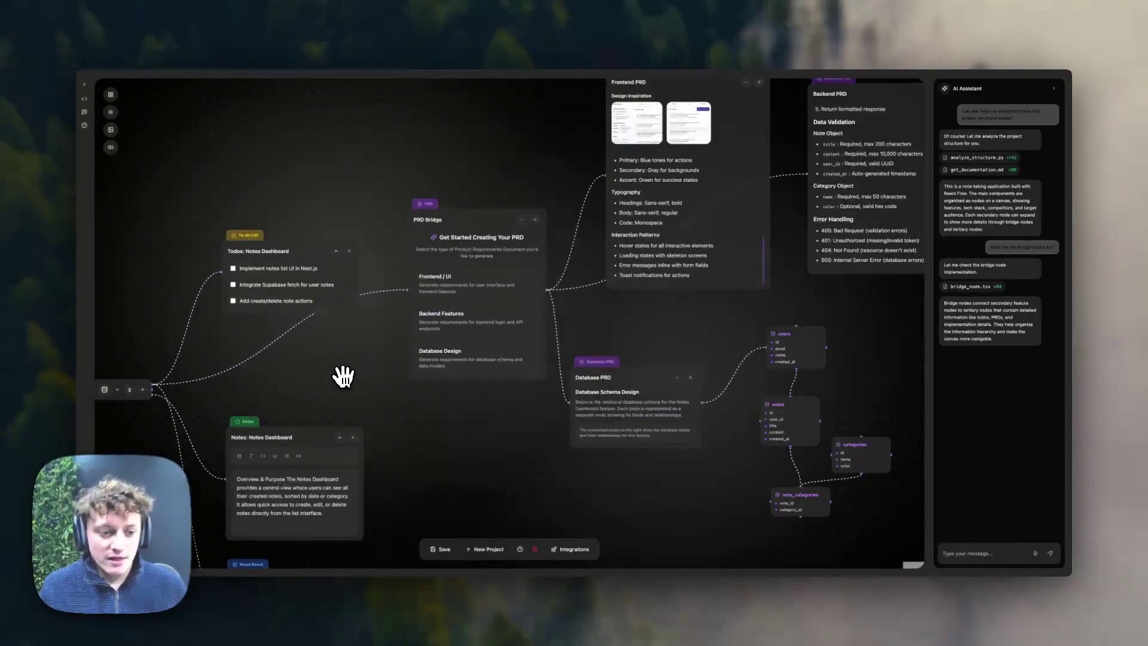
scroll(344, 376, left, 10)
scroll(487, 333, up, 3)
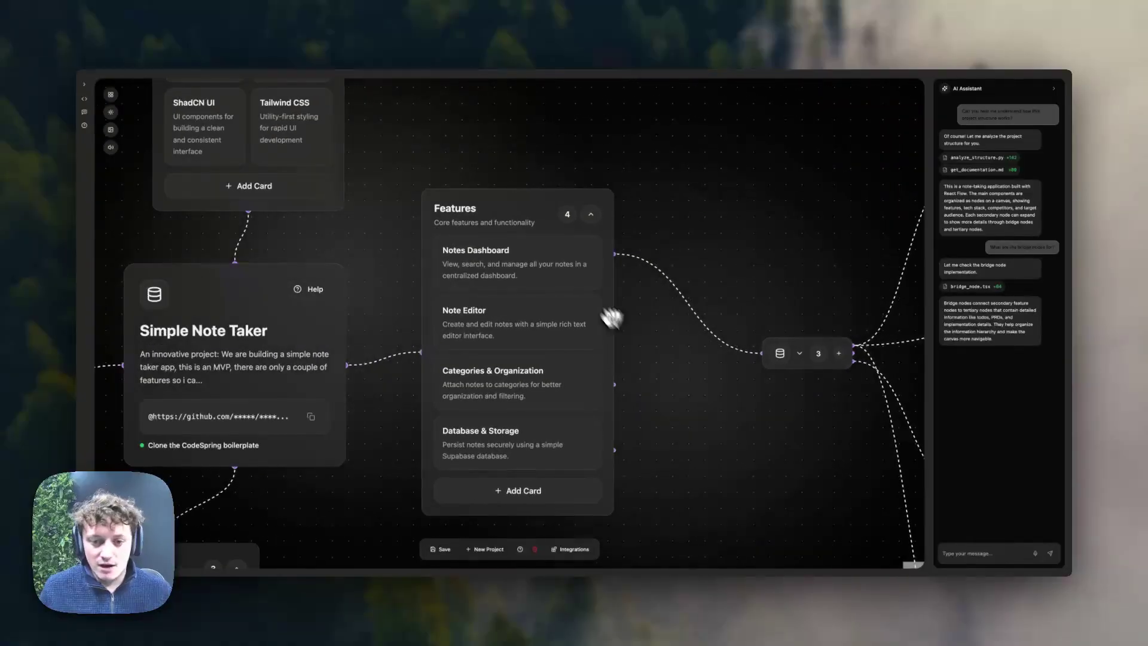
scroll(653, 328, right, 15)
scroll(626, 174, down, 5)
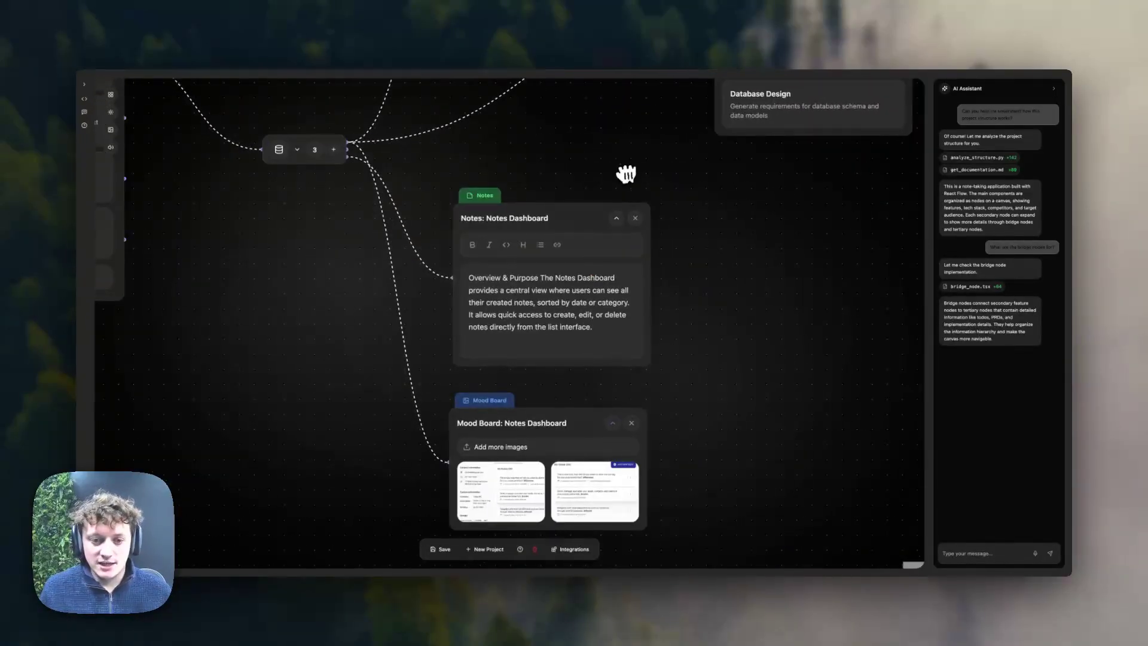
scroll(551, 430, down, 1)
drag(550, 431, 546, 417)
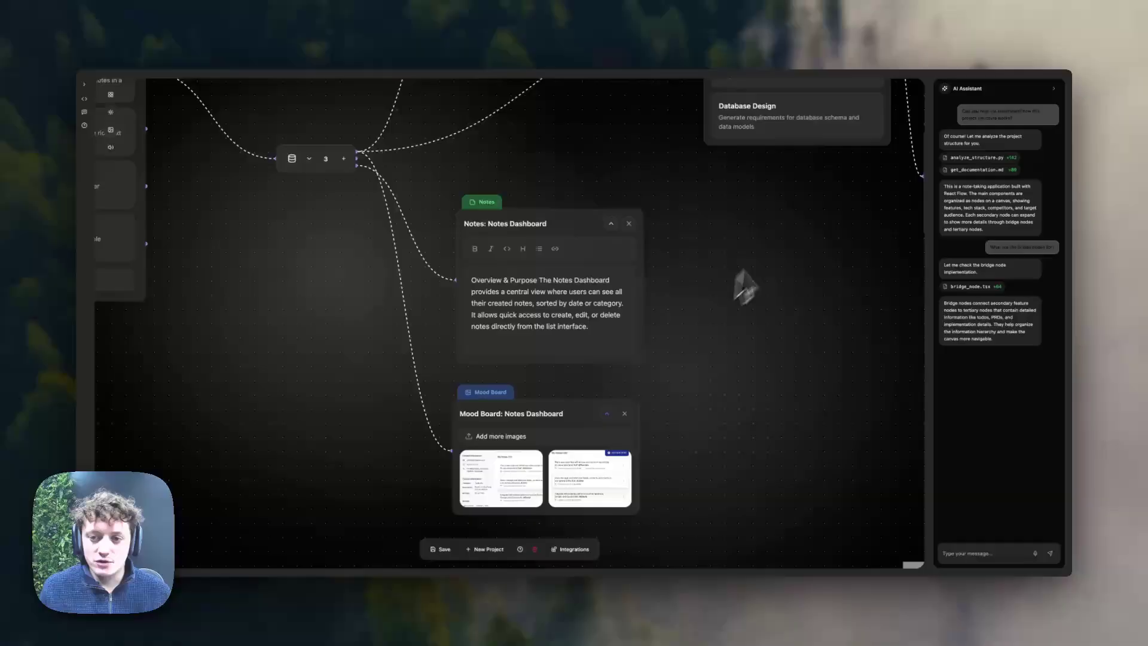
Step: Move to the PRD nodes and scroll Frontend PRD back to its notes view, note card and editor sections
drag(745, 287, 482, 403)
drag(591, 300, 449, 452)
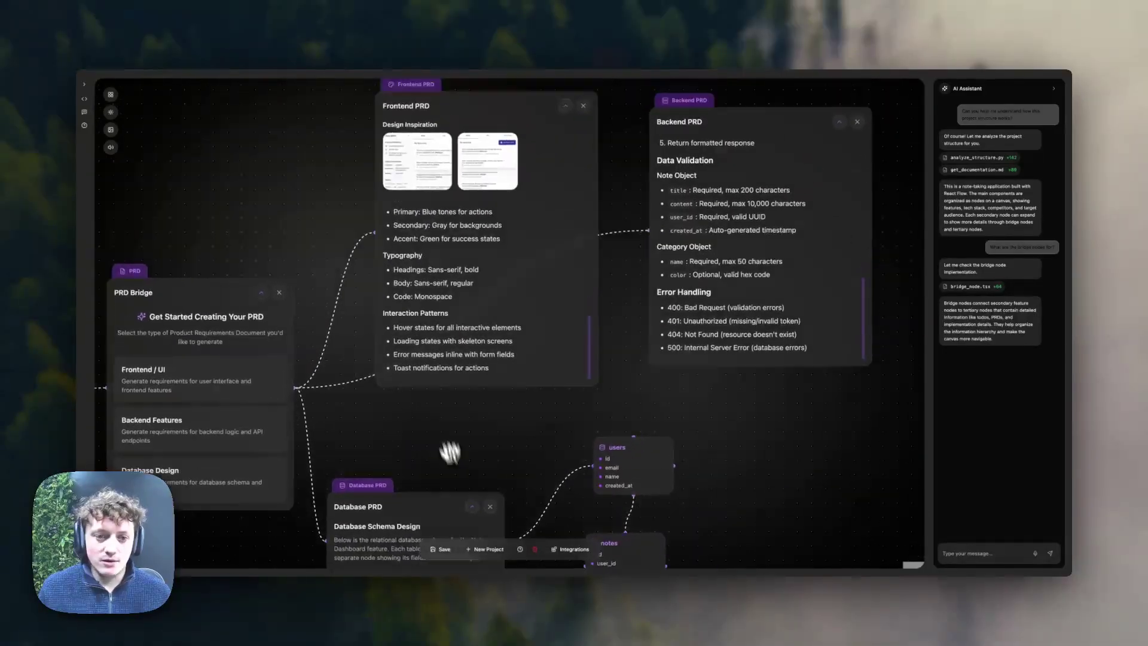
scroll(605, 410, up, 3)
scroll(547, 418, down, 1)
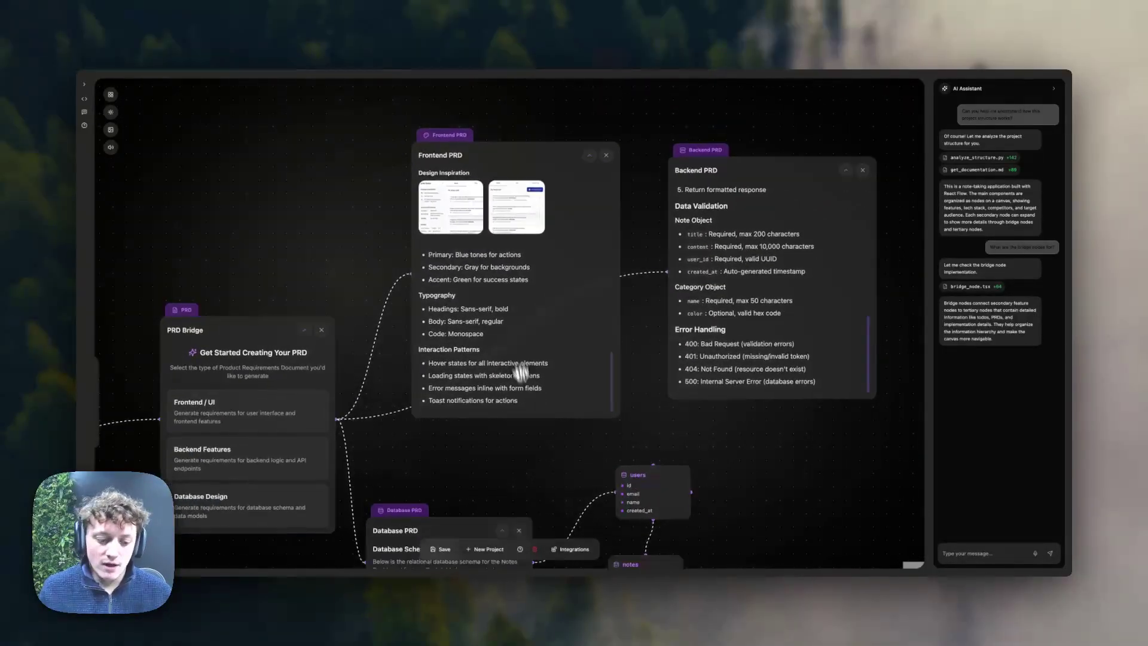
scroll(521, 373, down, 3)
scroll(692, 423, down, 3)
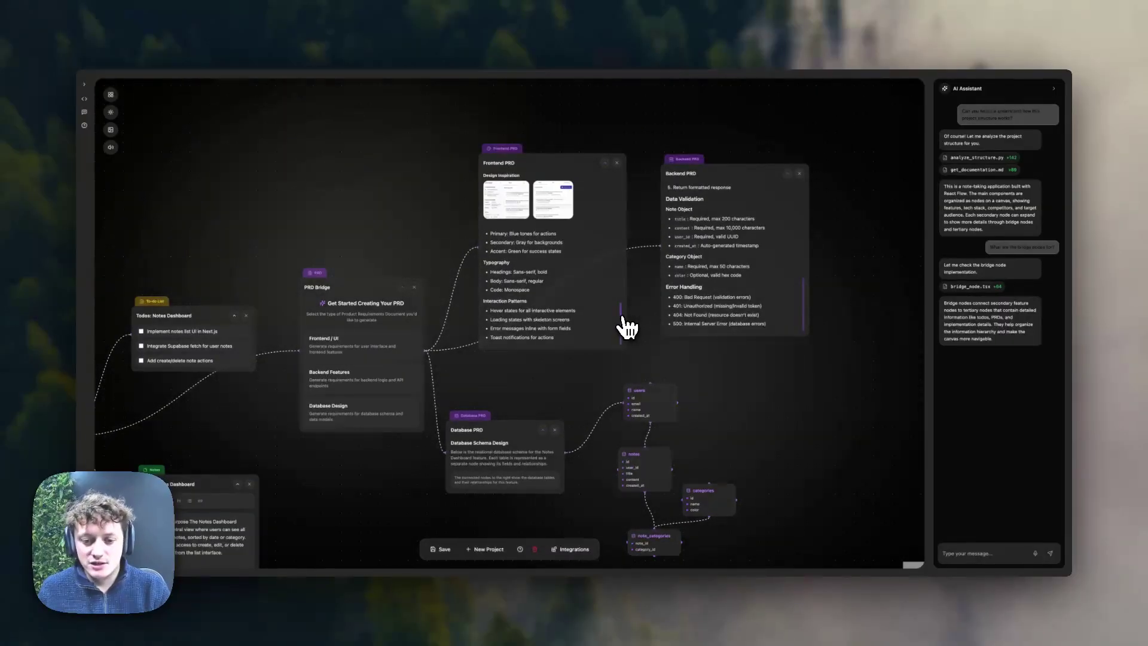
drag(623, 326, 628, 277)
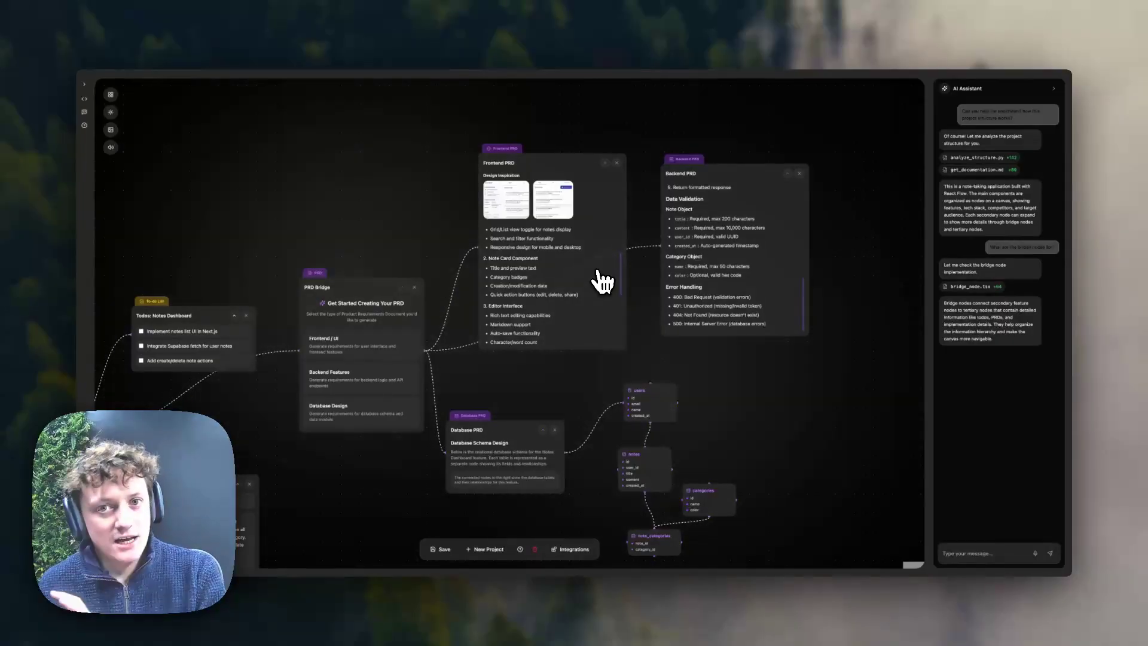
scroll(534, 205, down, 1)
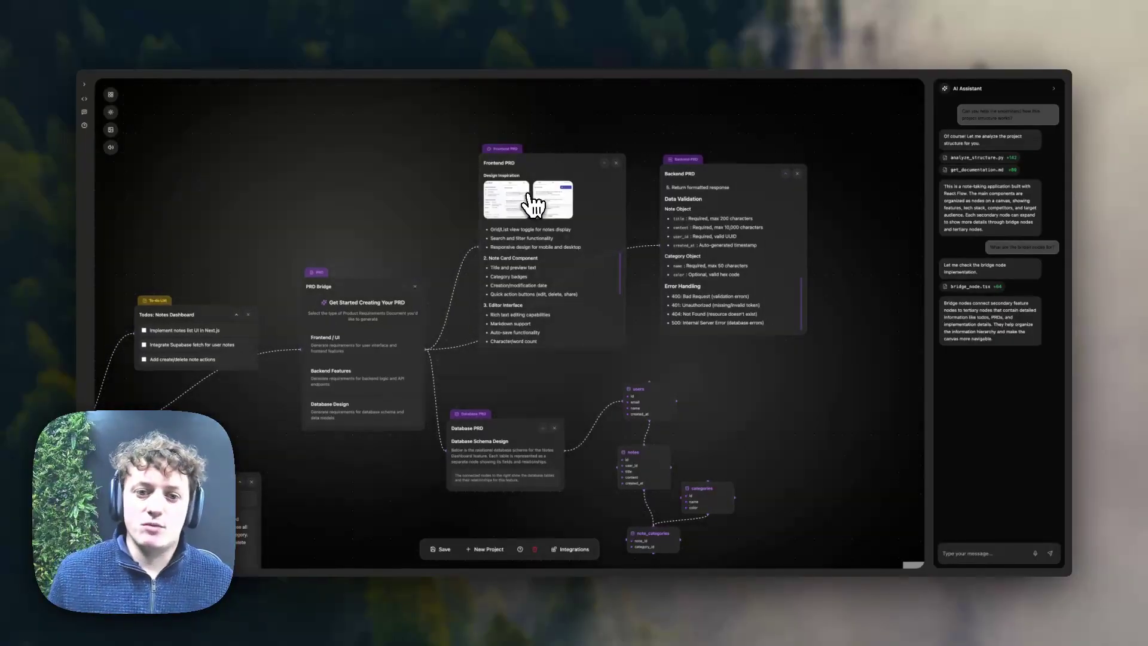
scroll(346, 222, down, 1)
drag(341, 225, 294, 184)
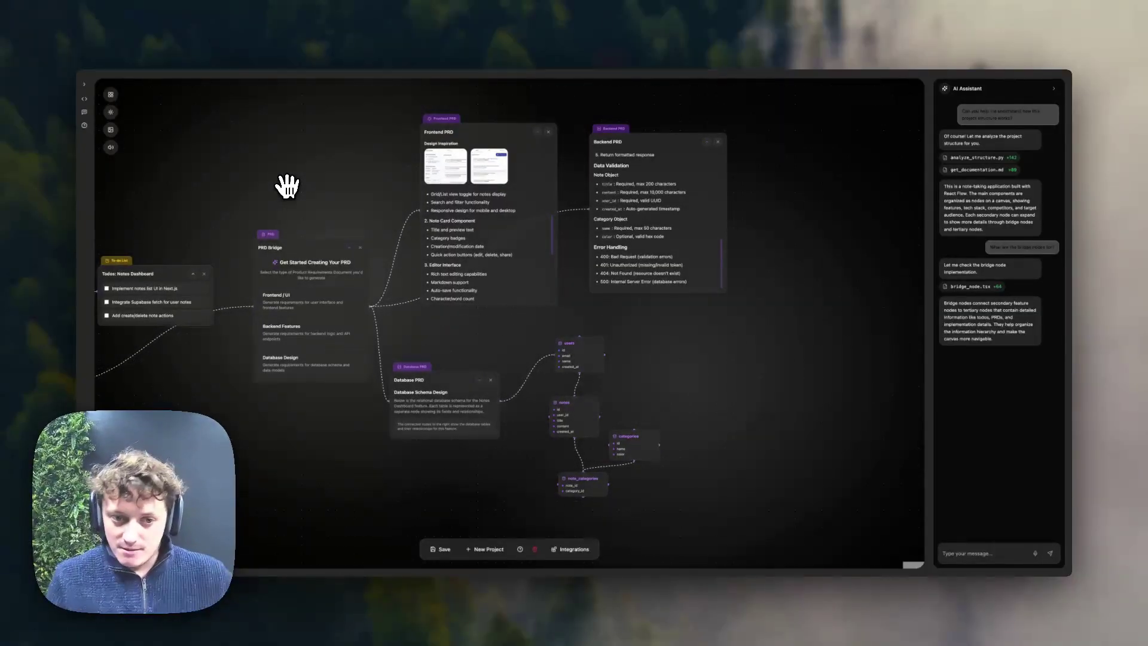
Step: Zoom out, pan across the PRD nodes, and zoom in on Features with its Notes Dashboard todos, notes and mood board
scroll(290, 185, down, 4)
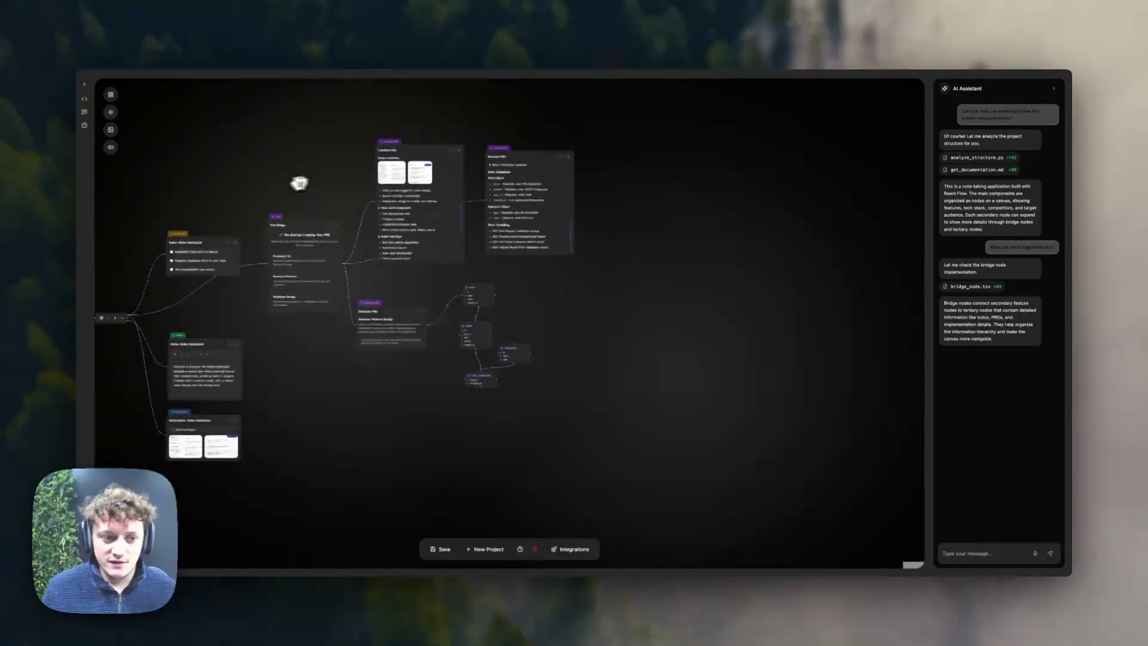
drag(300, 185, 387, 174)
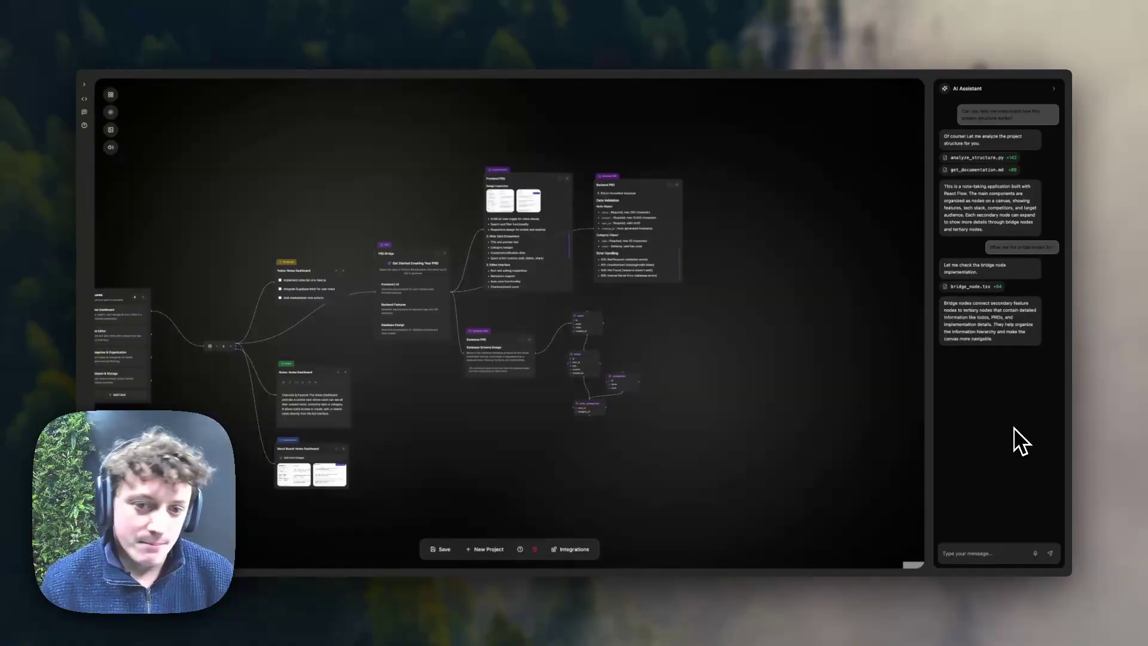
scroll(801, 297, up, 5)
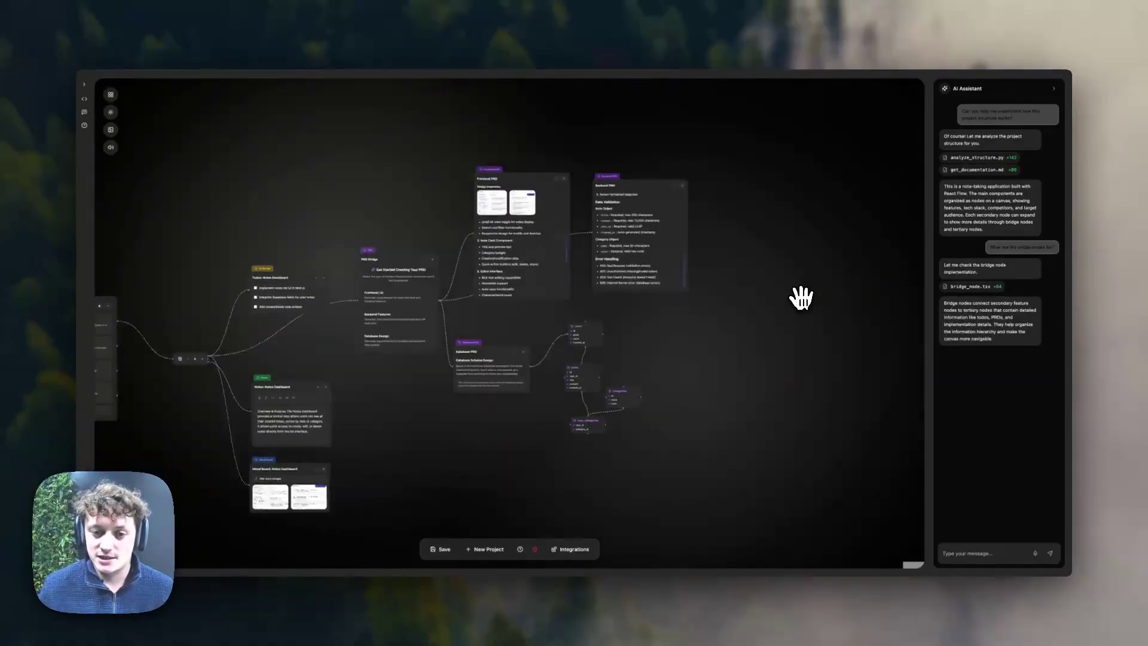
scroll(628, 338, left, 2)
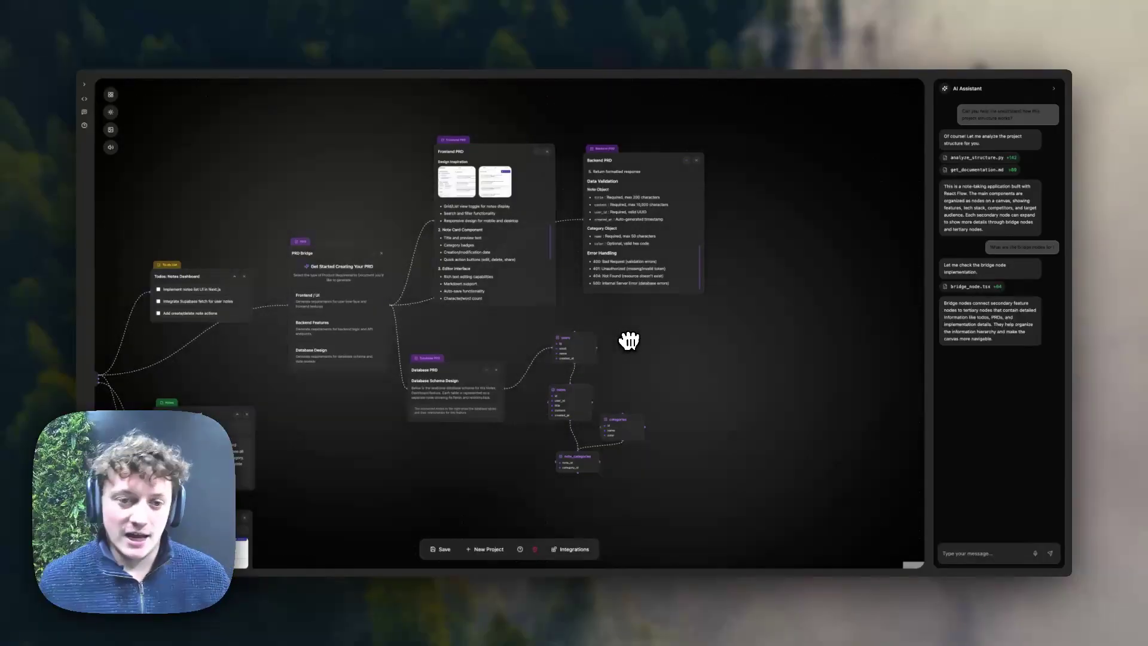
scroll(622, 348, down, 3)
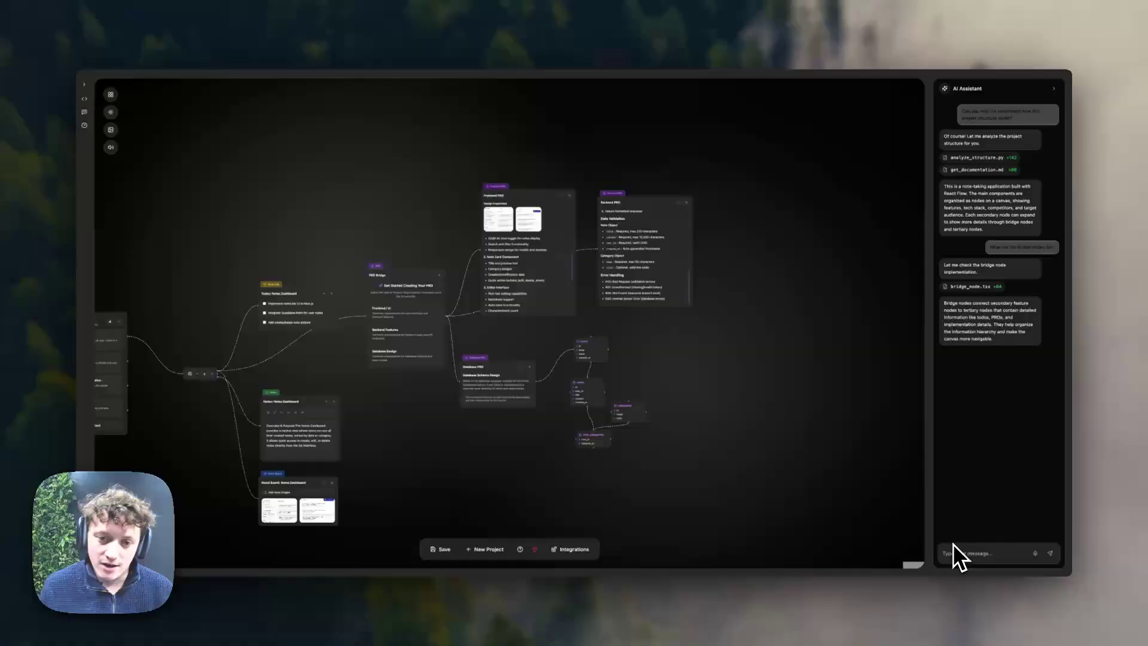
scroll(783, 379, up, 5)
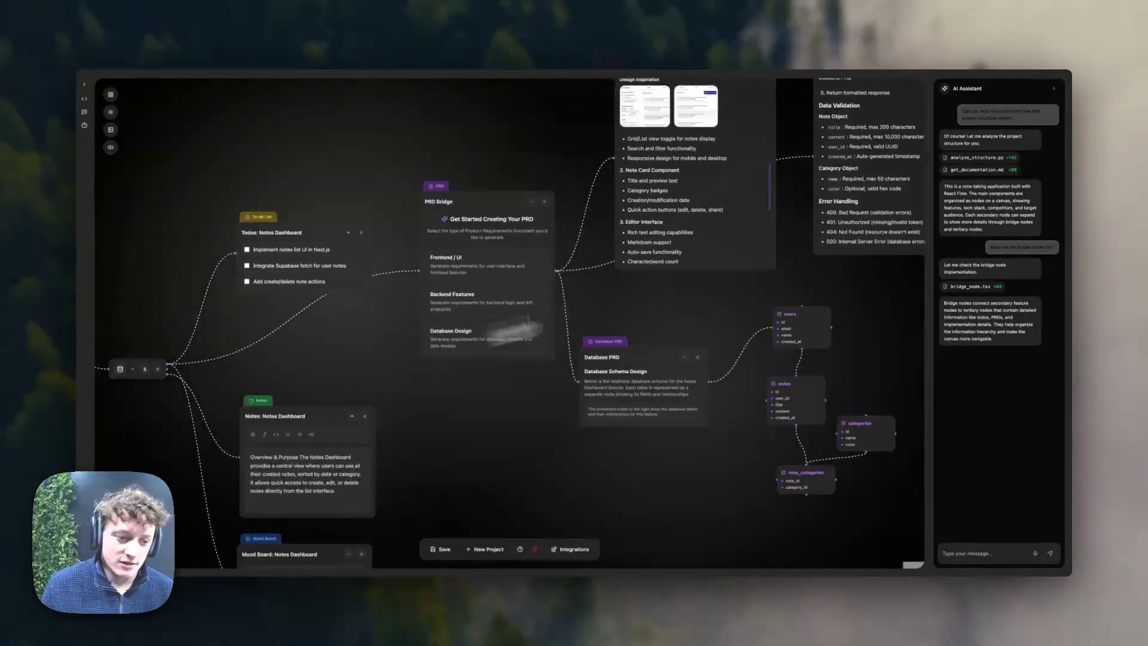
scroll(509, 322, down, 5)
scroll(333, 249, up, 5)
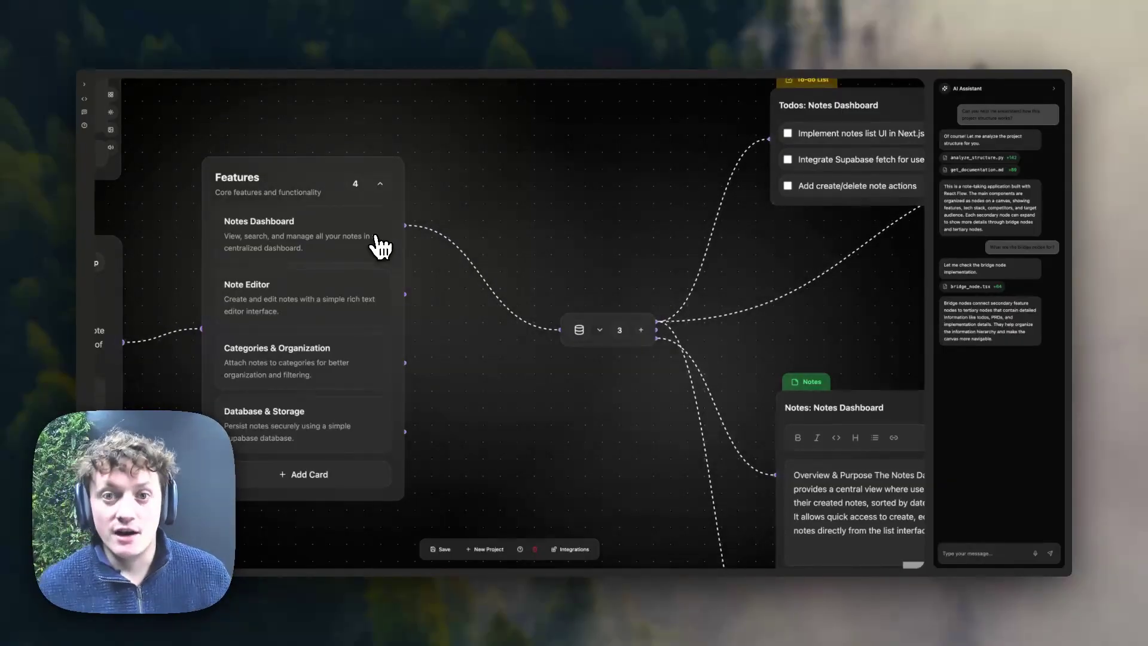
scroll(439, 230, down, 5)
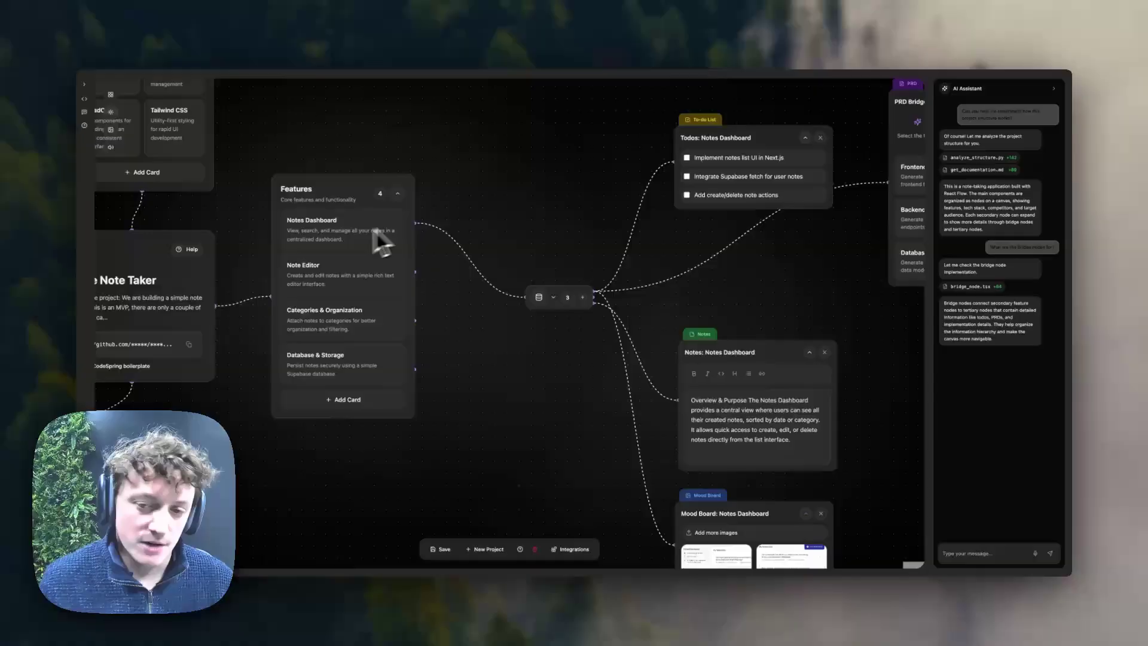
Step: Zoom out, dismiss the node-type list, and centre the map from competitors through to the schema tables
scroll(623, 236, down, 3)
drag(705, 225, 500, 238)
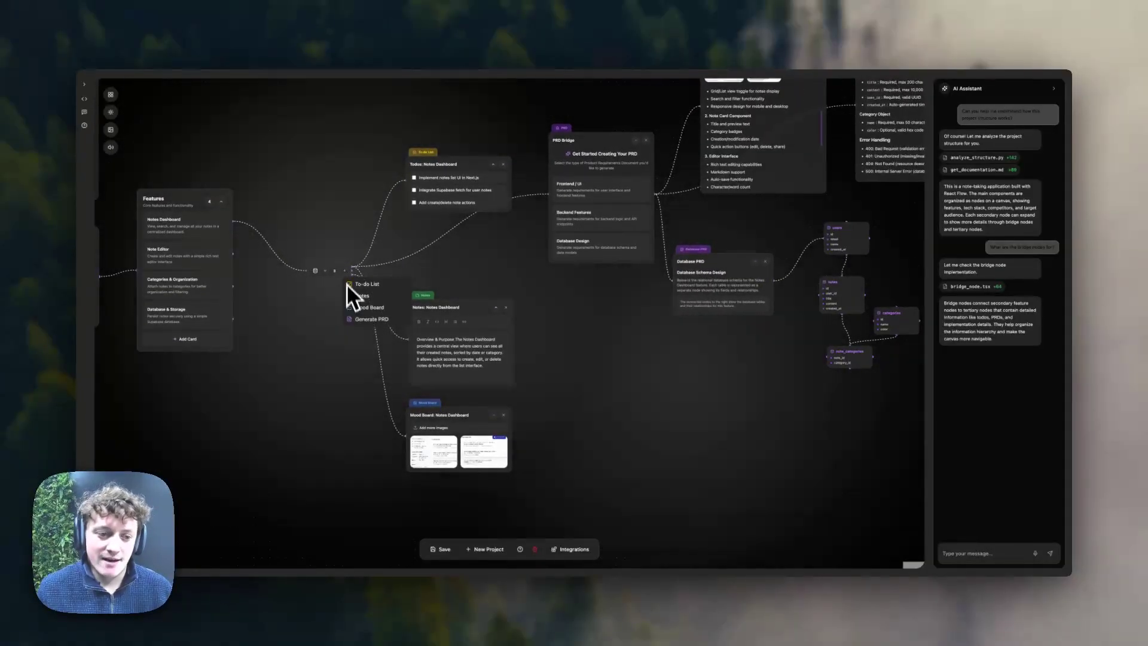
click(435, 252)
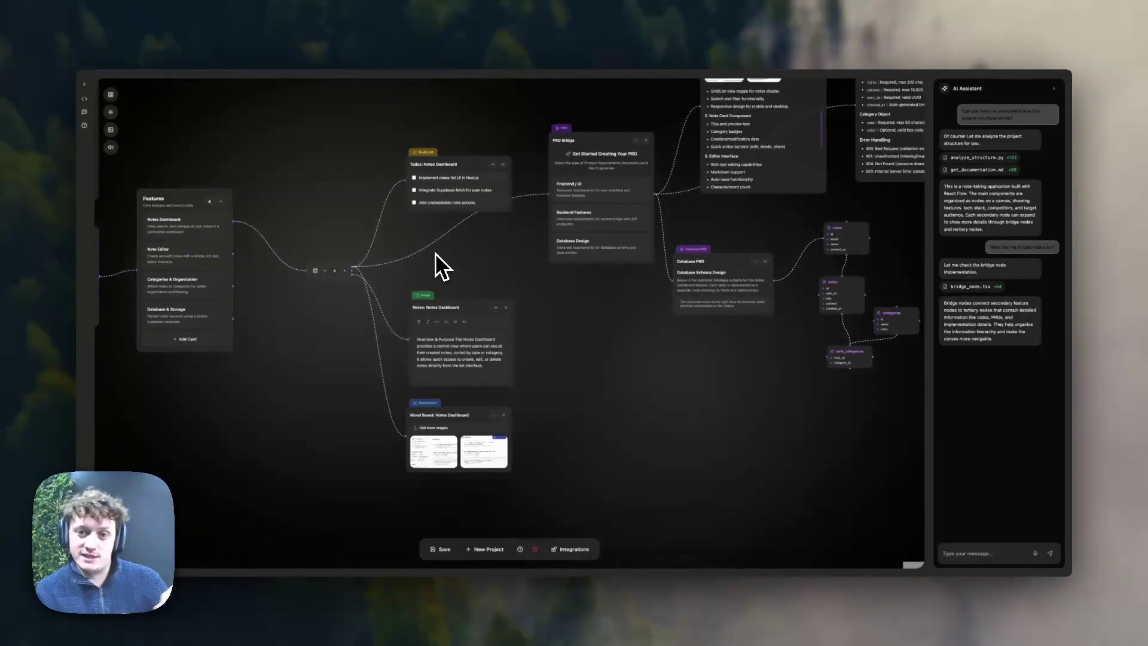
scroll(435, 253, down, 5)
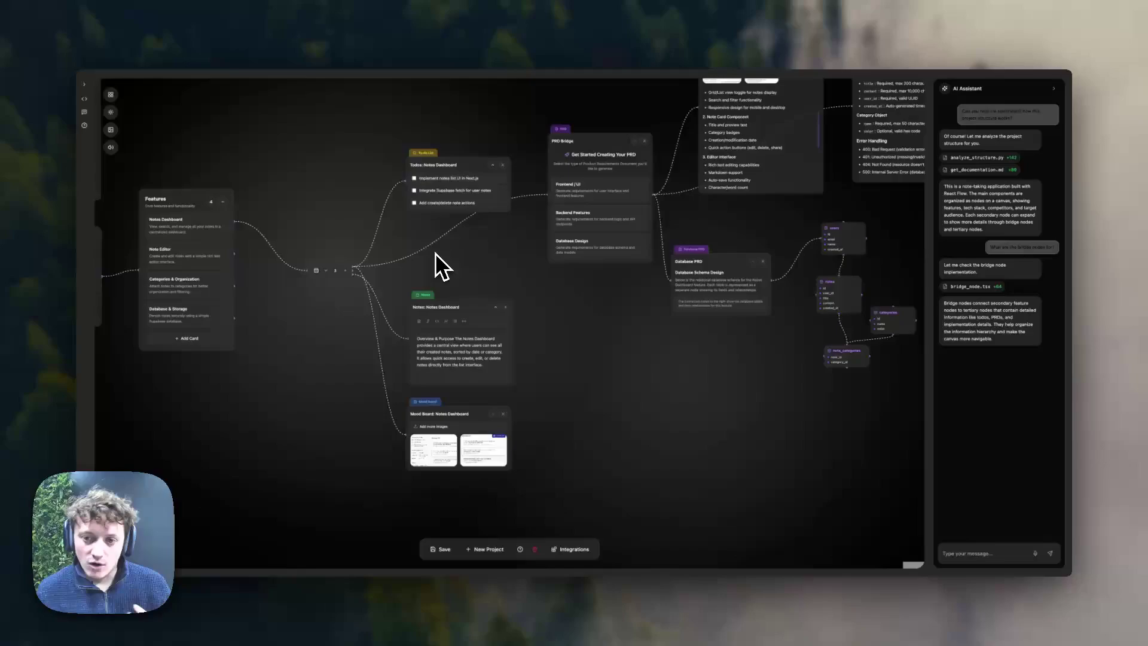
drag(366, 174, 467, 231)
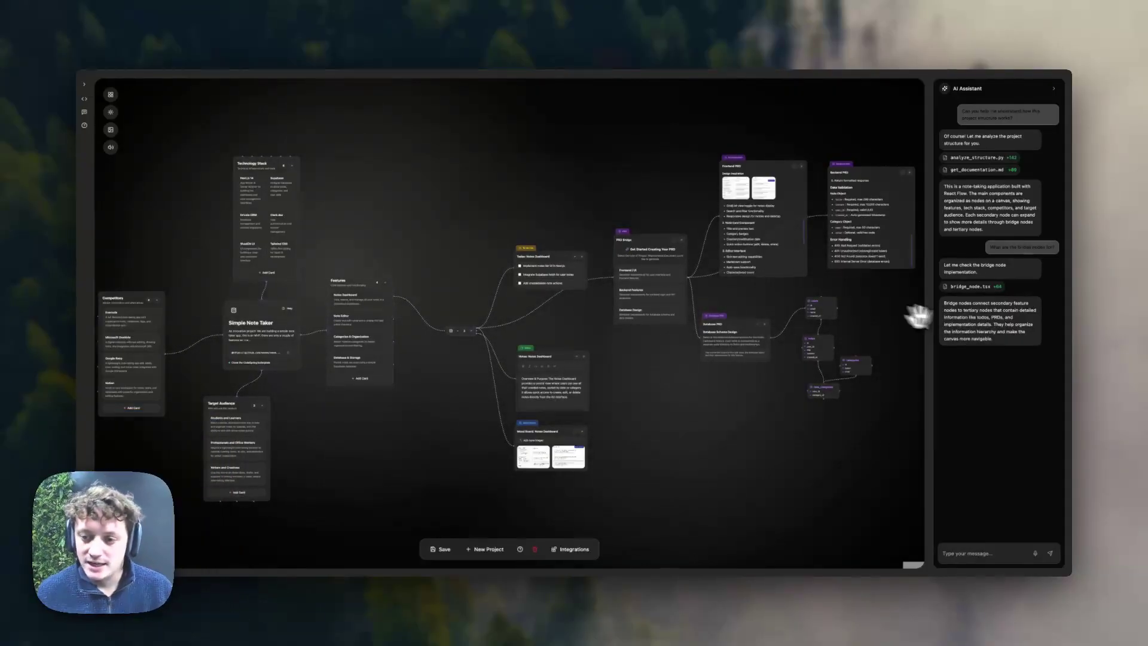
Step: Inspect Features, Notes and Mood Board, then pan over to the PRD Bridge and Database PRD
scroll(729, 327, right, 5)
scroll(720, 328, up, 5)
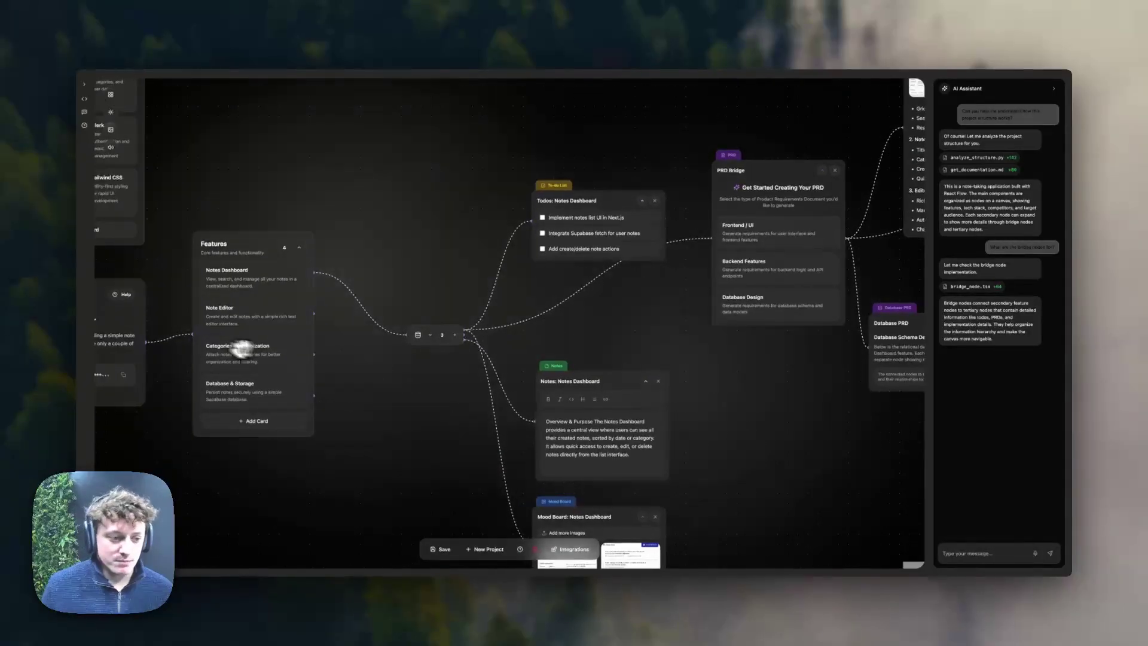
scroll(242, 346, up, 4)
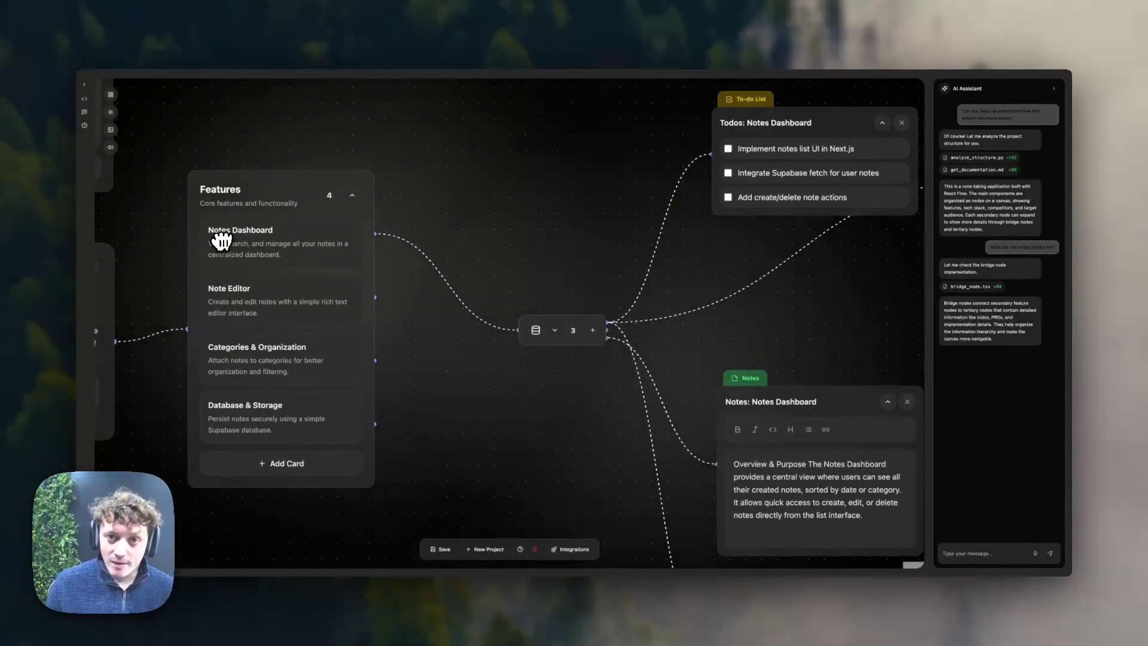
scroll(416, 239, down, 3)
drag(701, 305, 598, 198)
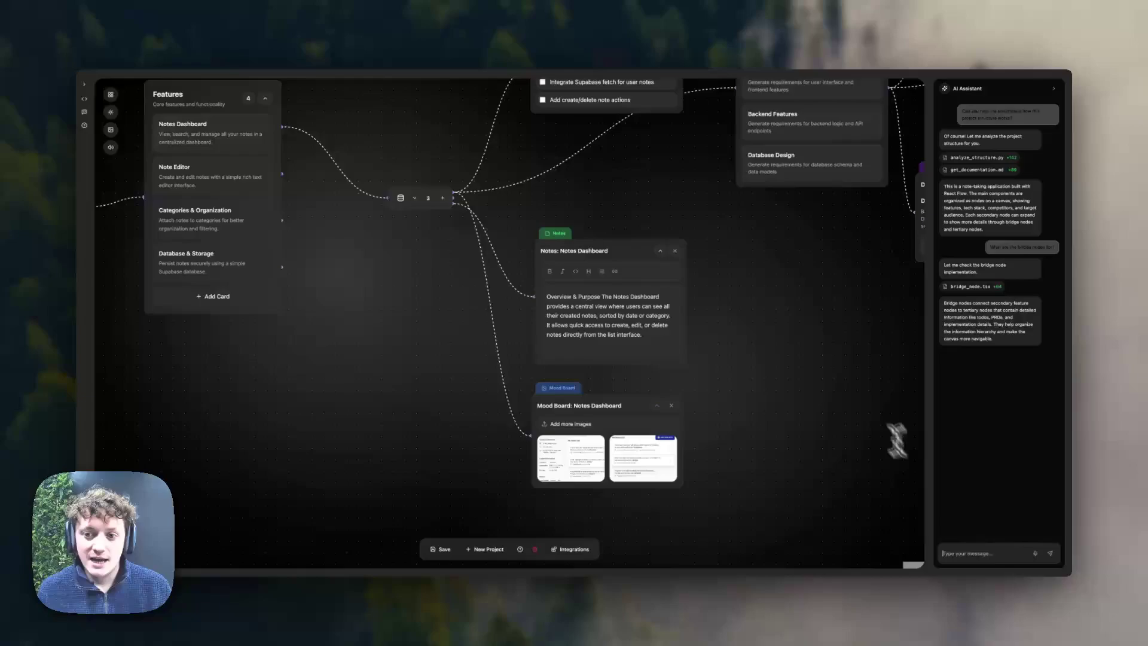
scroll(828, 295, down, 2)
drag(827, 295, 285, 479)
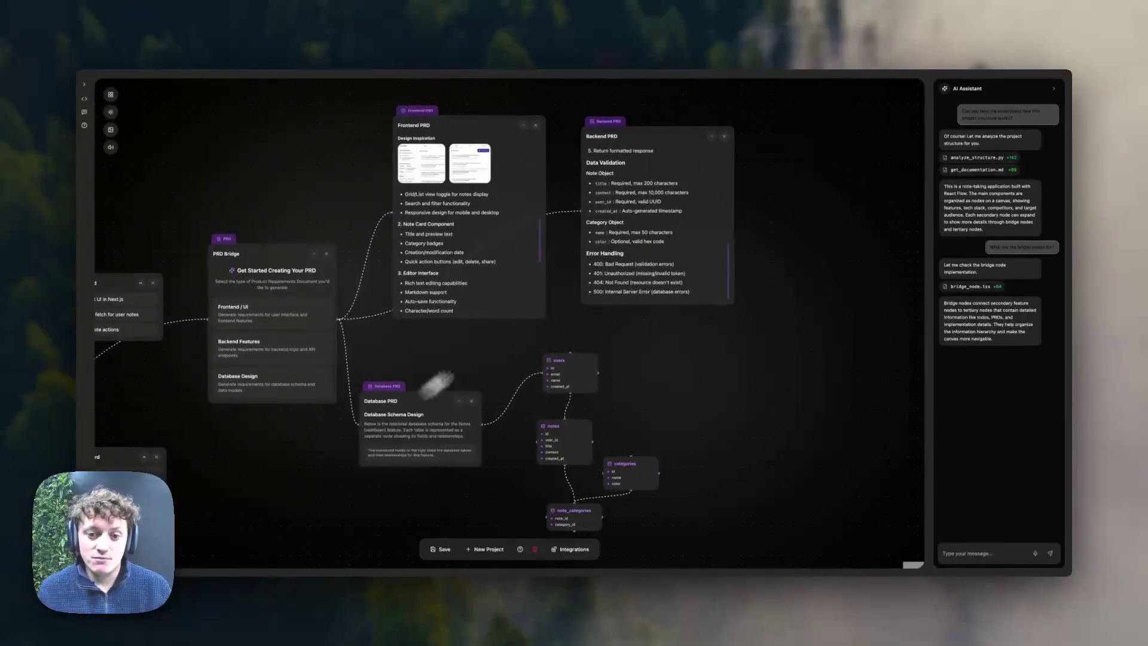
Step: Nudge the Backend PRD card slightly to the right
click(987, 553)
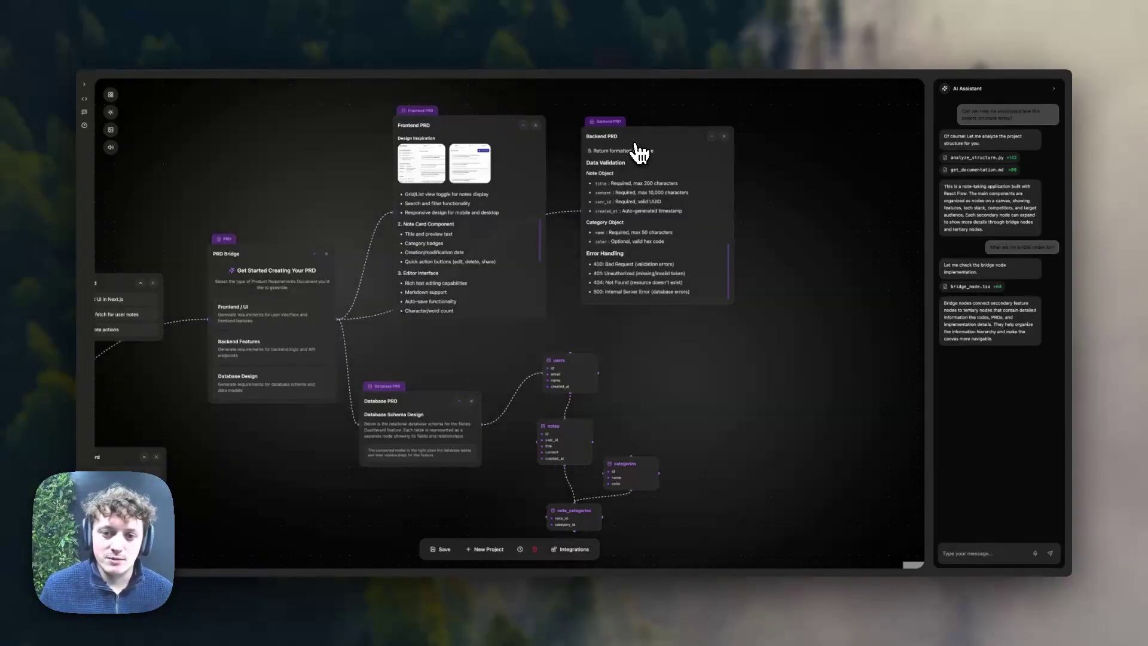
drag(638, 151, 647, 155)
scroll(308, 139, down, 5)
Step: Recentre the view on the Frontend, Backend and Database PRD cards side by side
drag(425, 154, 664, 323)
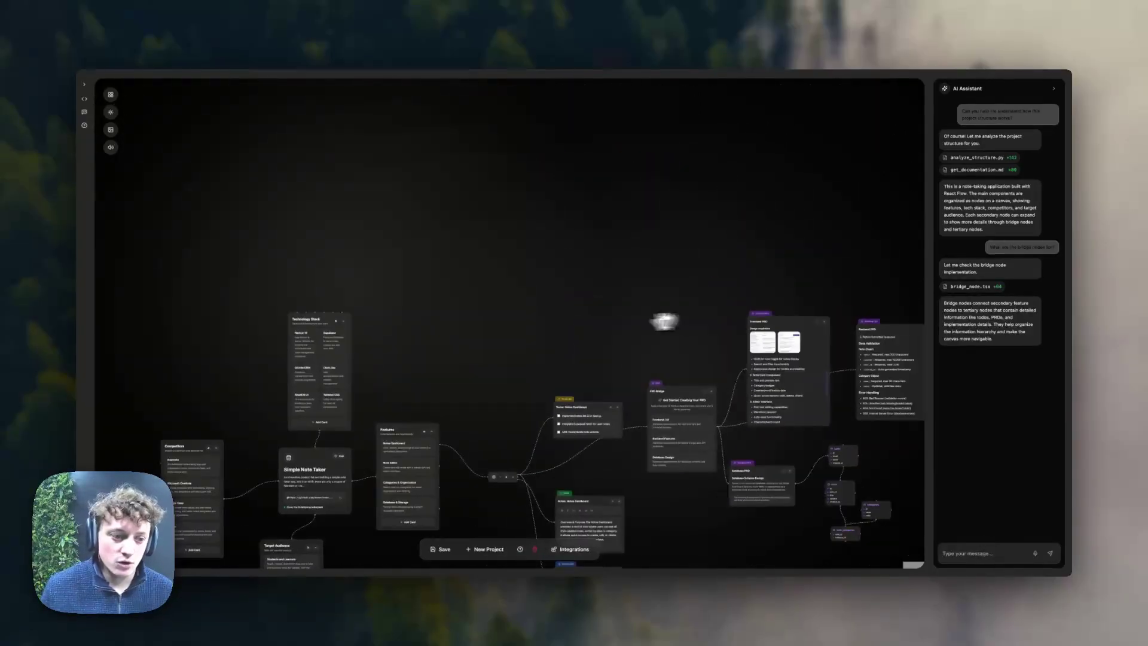
drag(547, 285, 287, 205)
scroll(395, 221, up, 5)
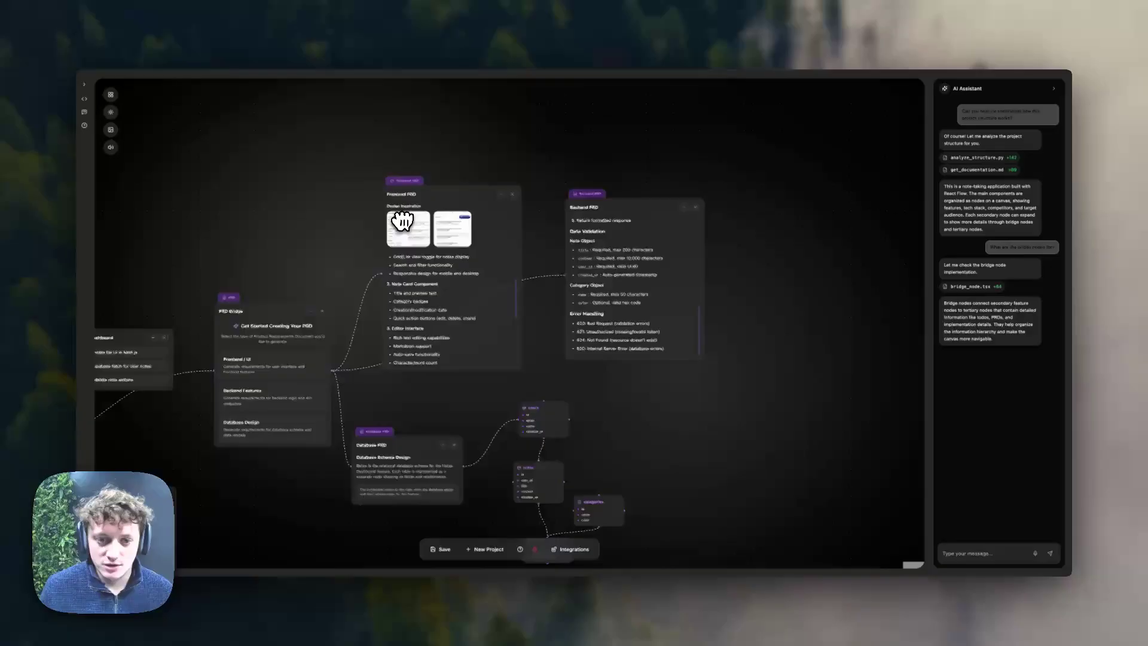
drag(583, 146, 584, 118)
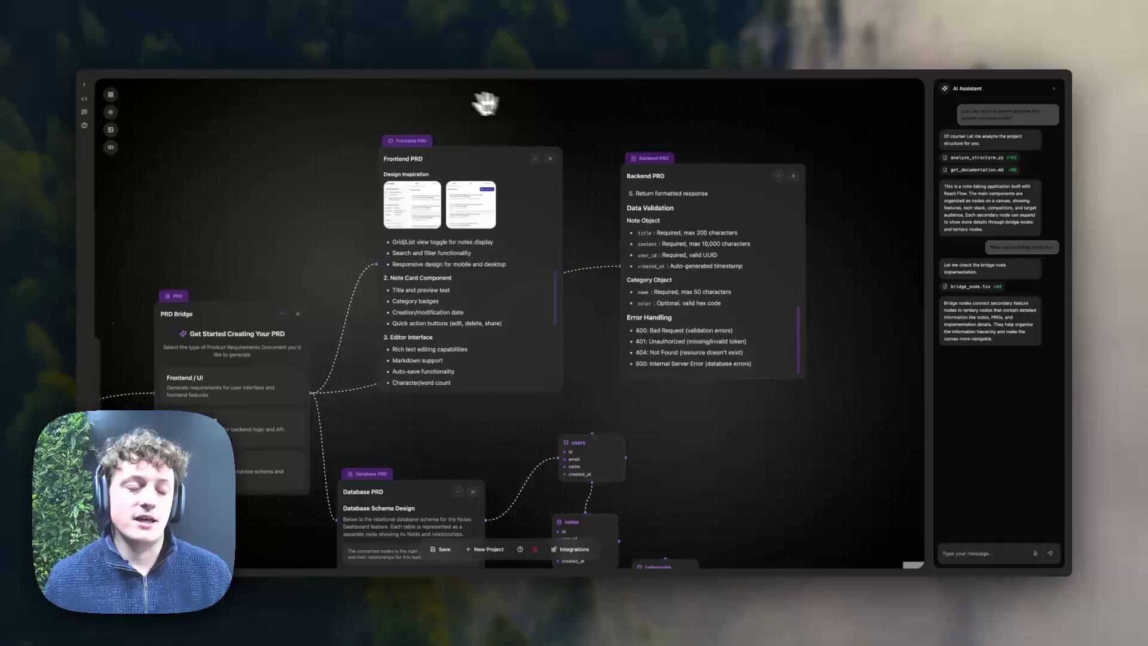
scroll(379, 113, down, 1)
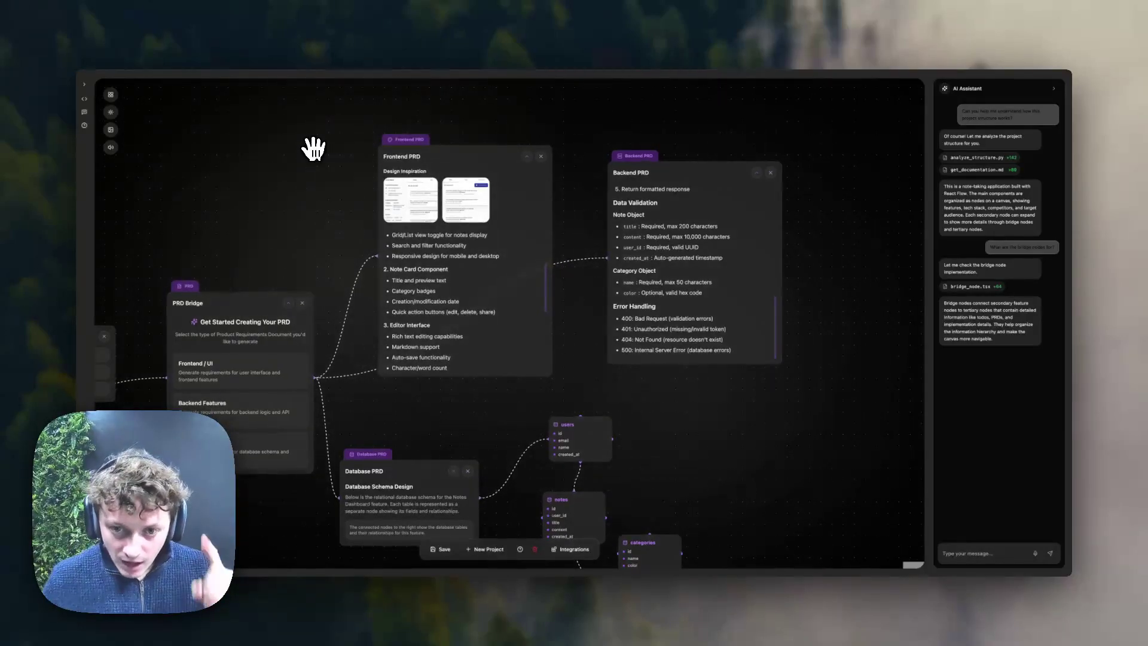
scroll(280, 173, down, 1)
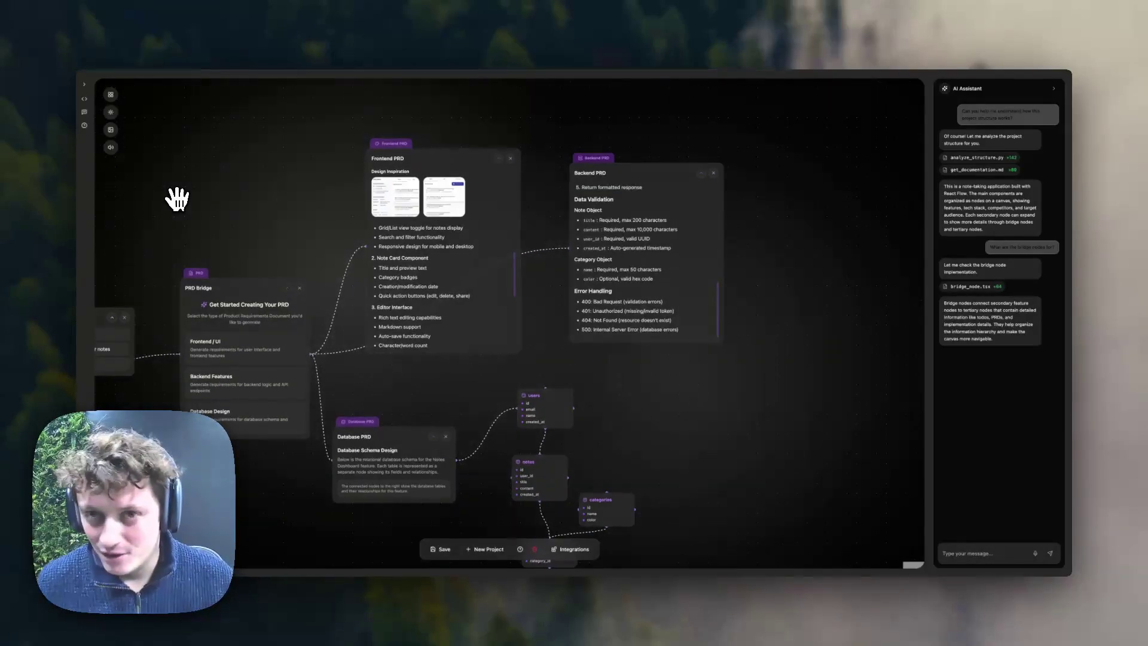
drag(170, 198, 197, 192)
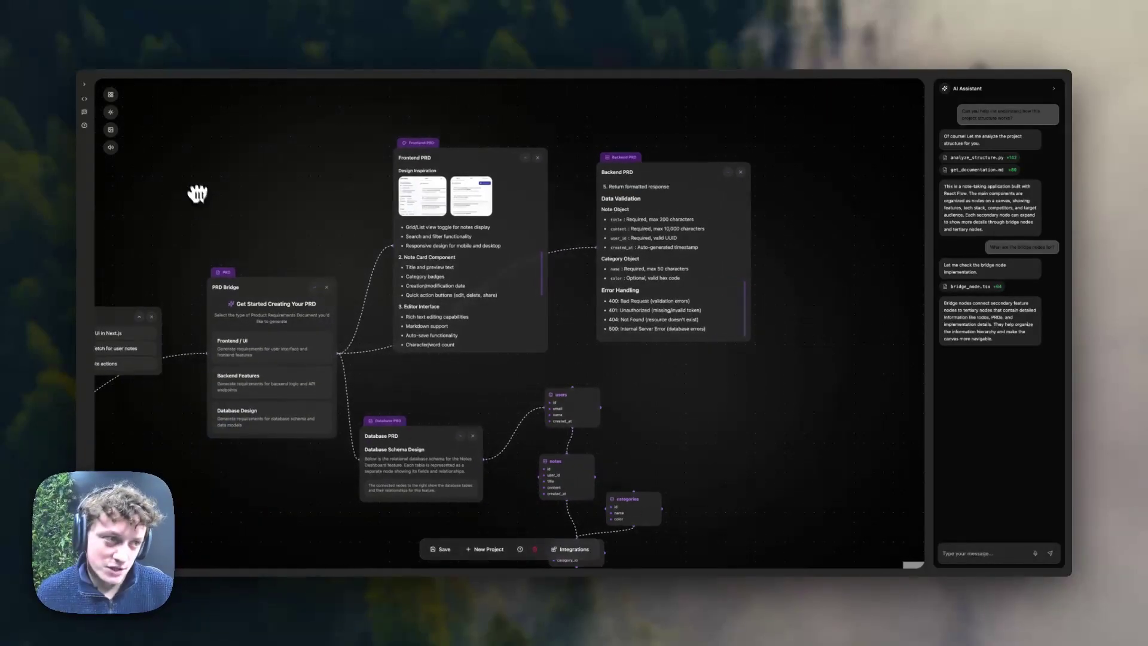
Step: Apply the Cozy Cafe image from the left toolbar's Backgrounds list behind the mind map
click(111, 129)
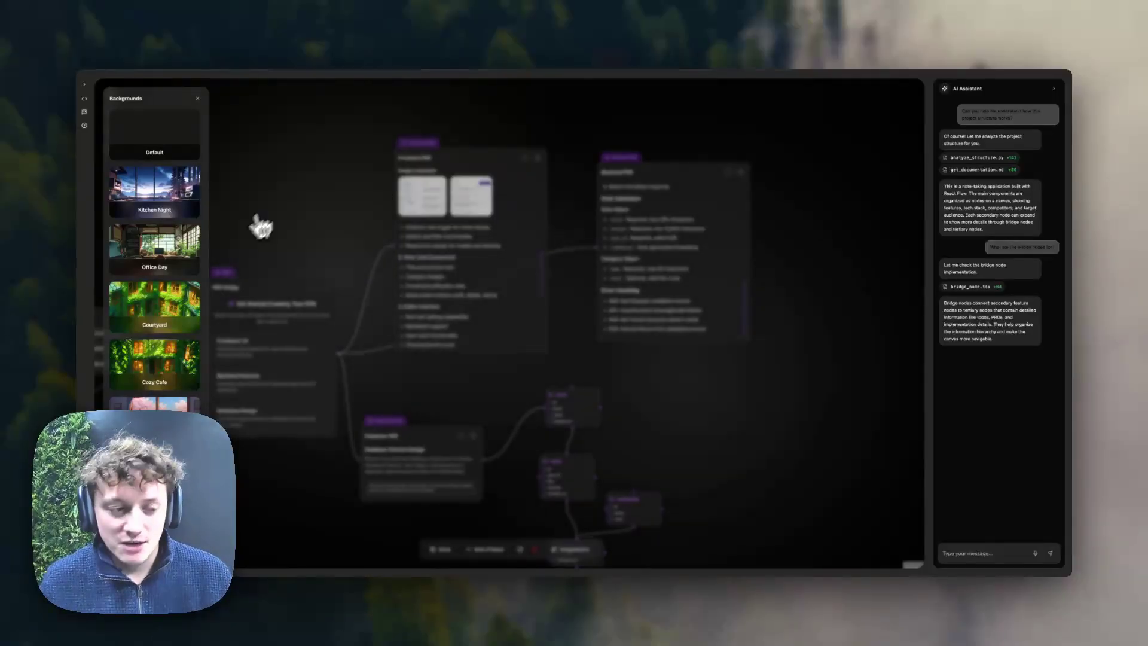
scroll(156, 323, down, 1)
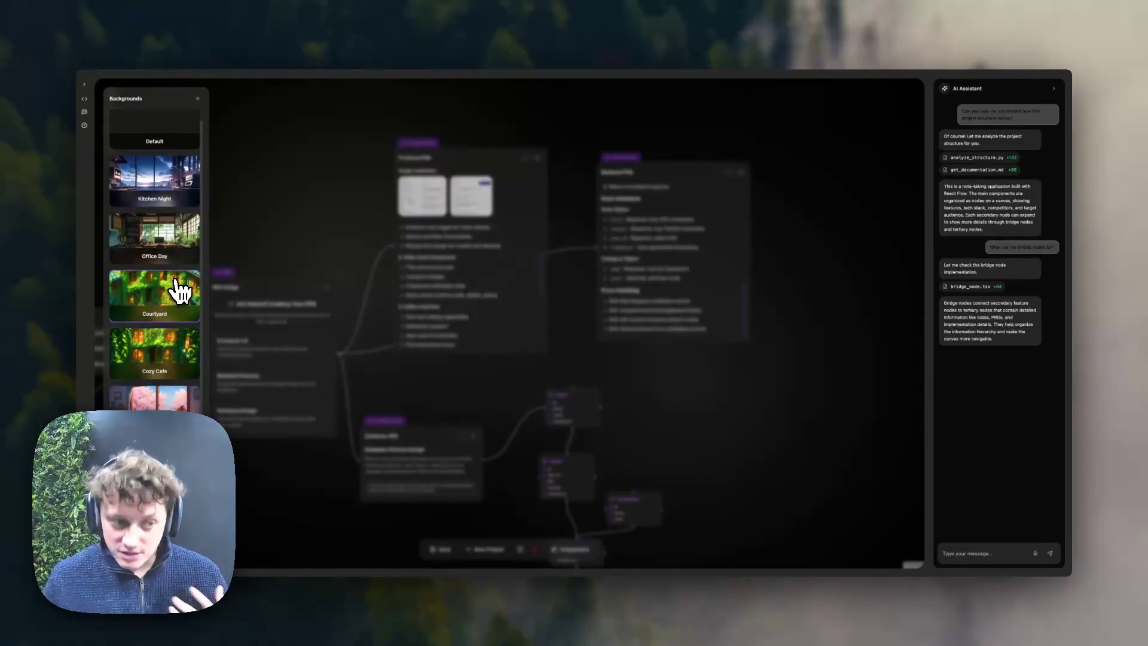
click(150, 365)
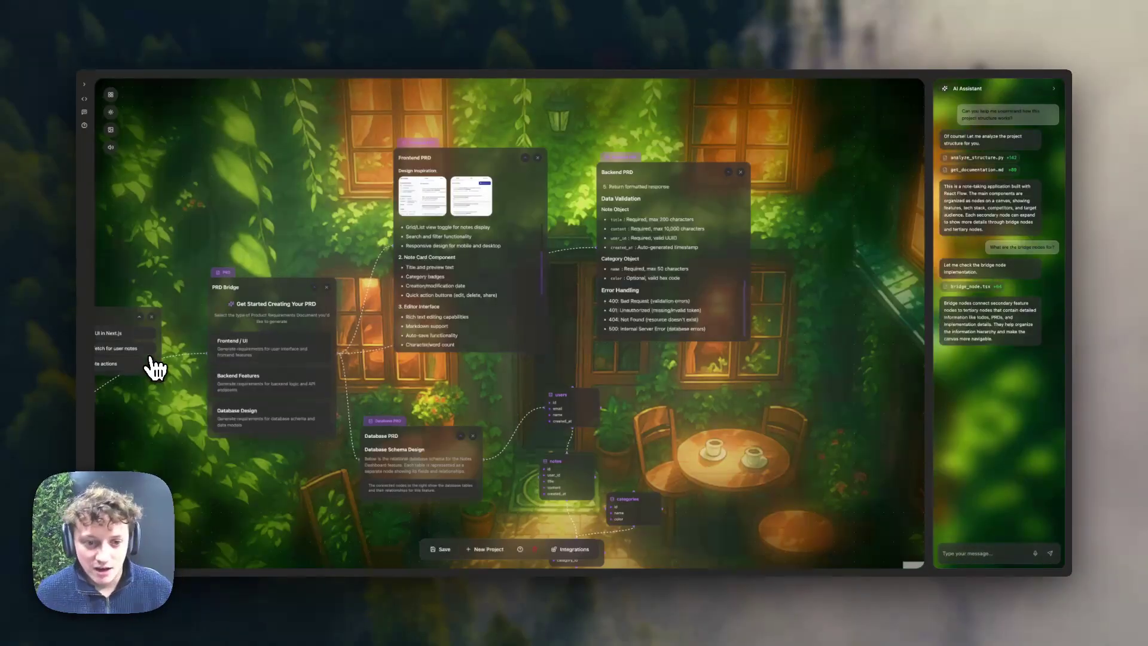
scroll(307, 244, left, 2)
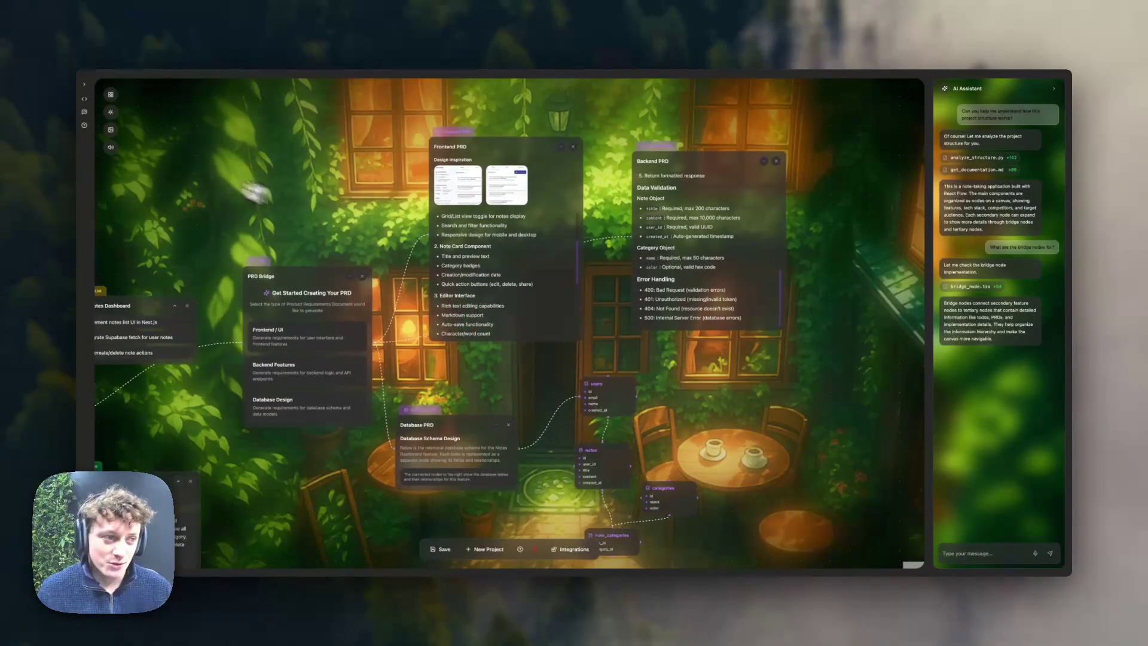
scroll(346, 185, left, 3)
scroll(346, 185, down, 1)
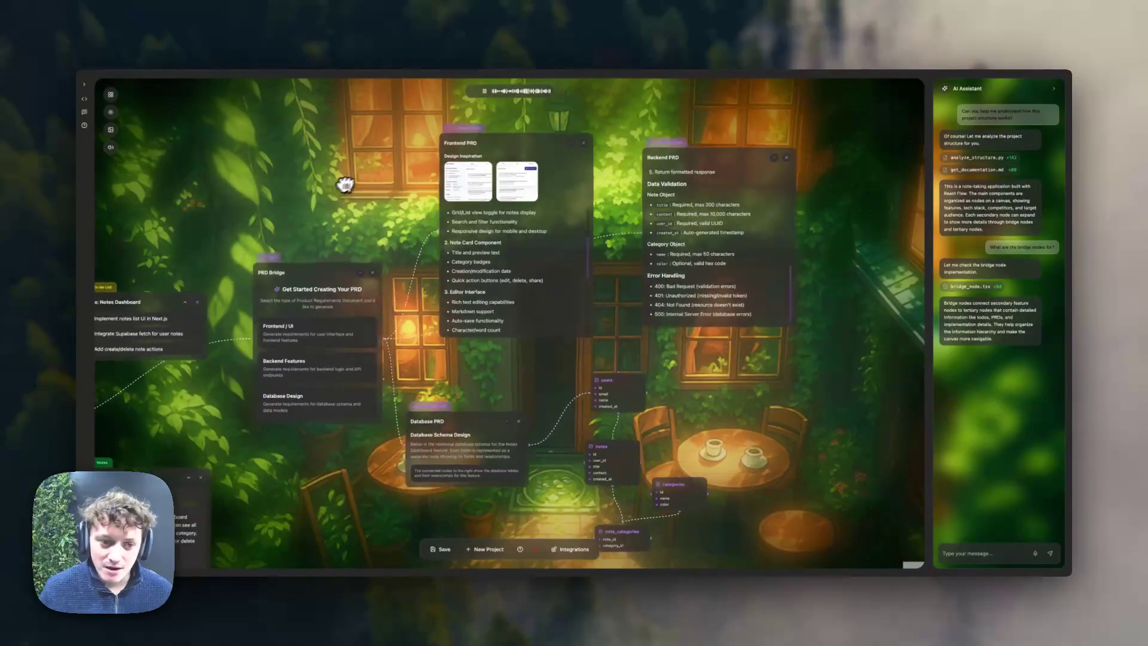
scroll(546, 180, left, 3)
scroll(545, 179, down, 6)
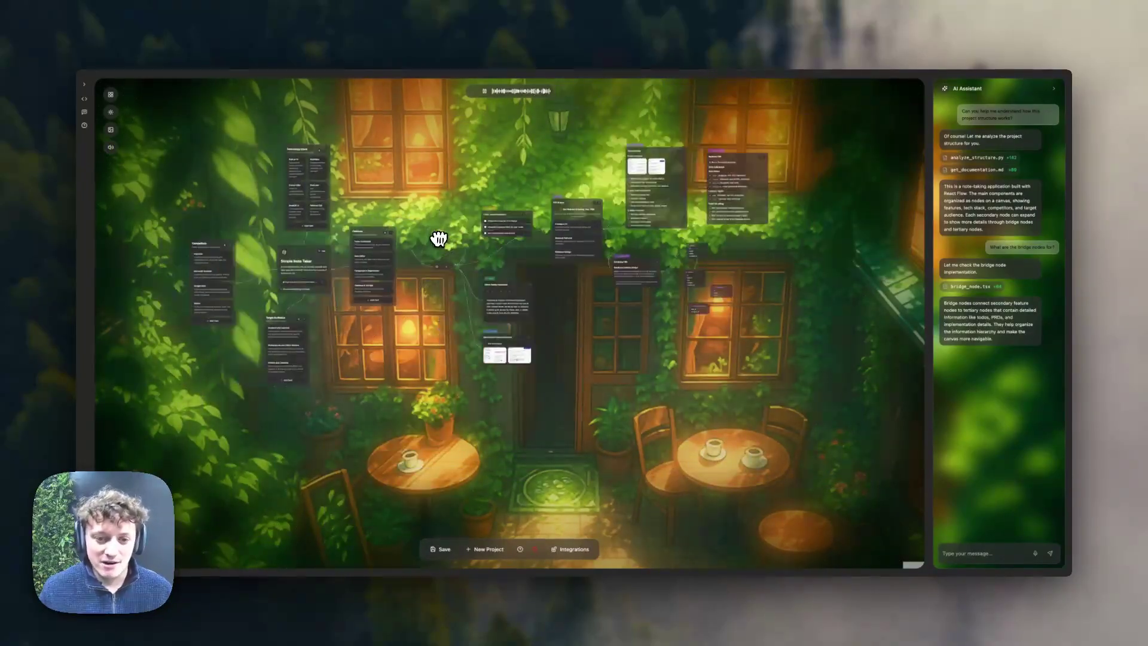
scroll(411, 239, up, 5)
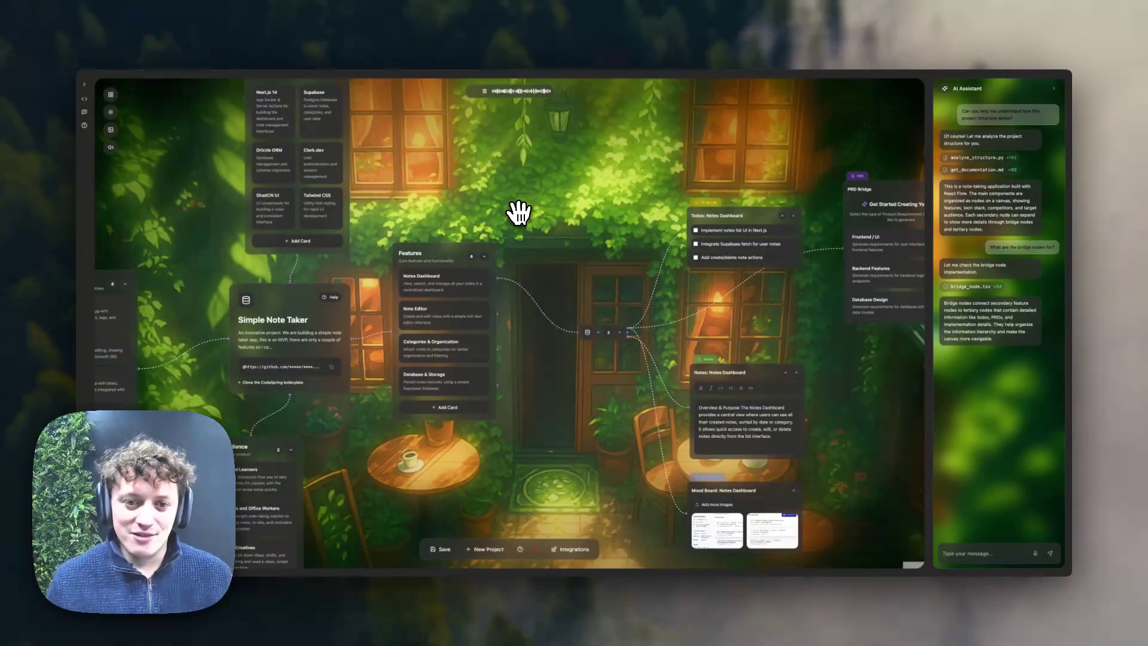
scroll(517, 212, down, 5)
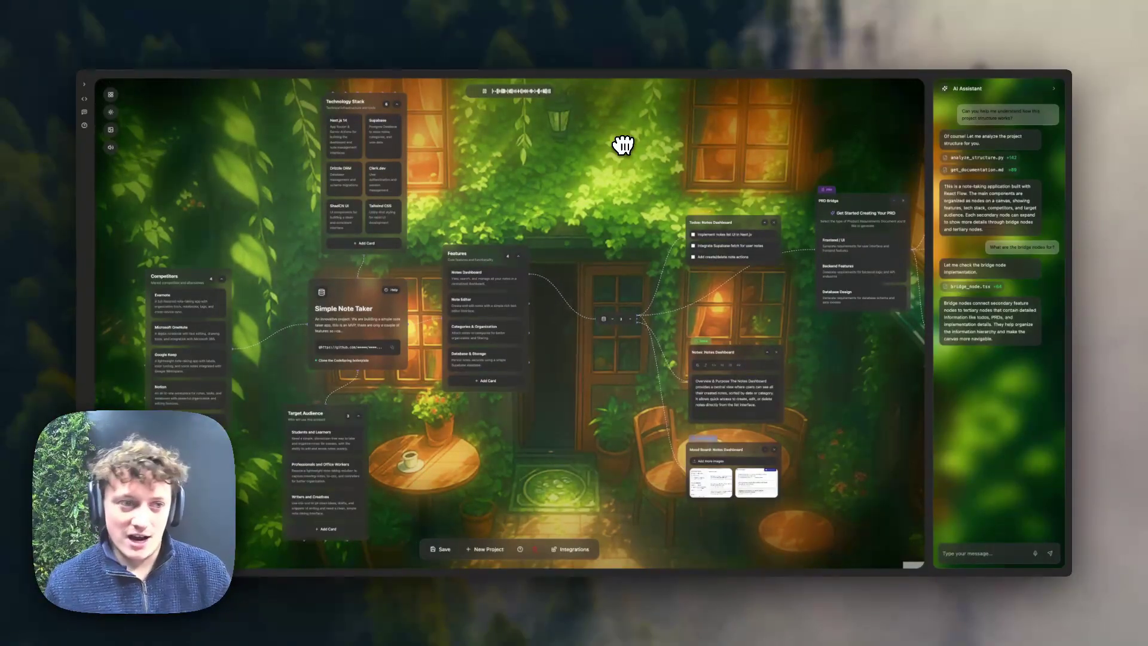
Step: Apply the Kitchen Night background, then replace it with Cherry Blossom
click(112, 130)
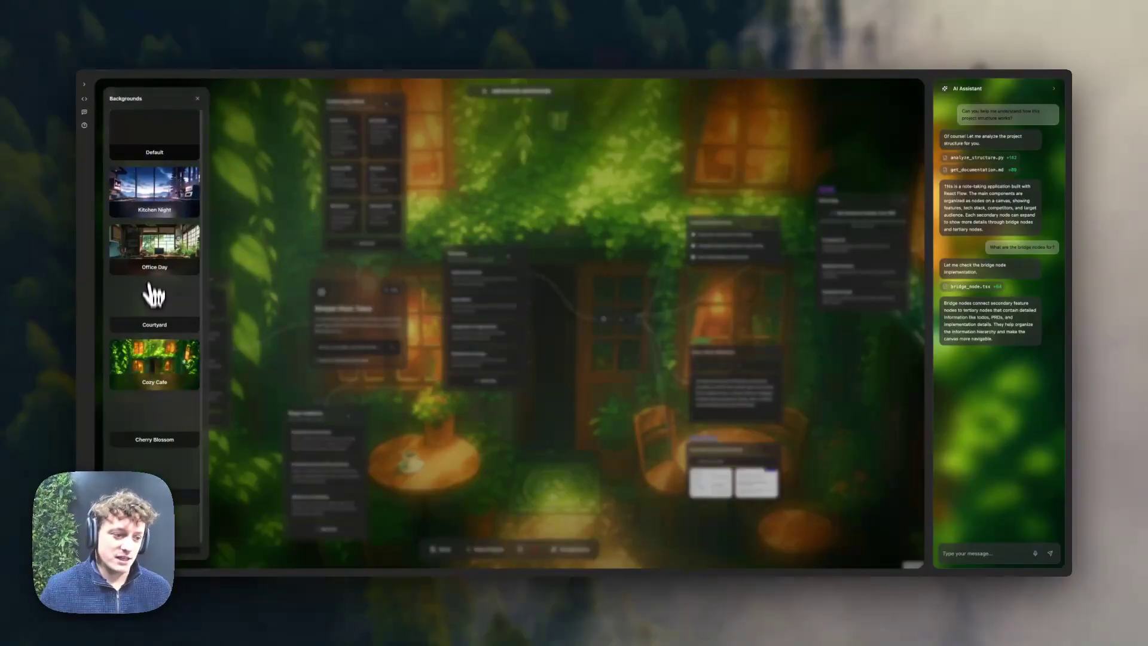
click(152, 203)
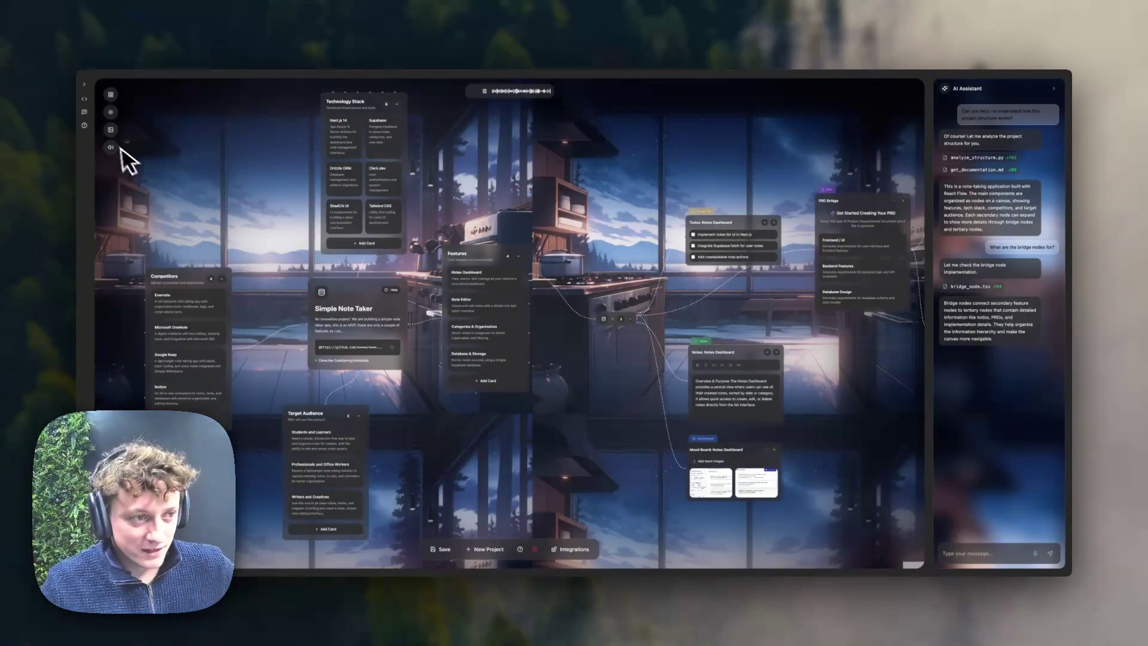
click(111, 129)
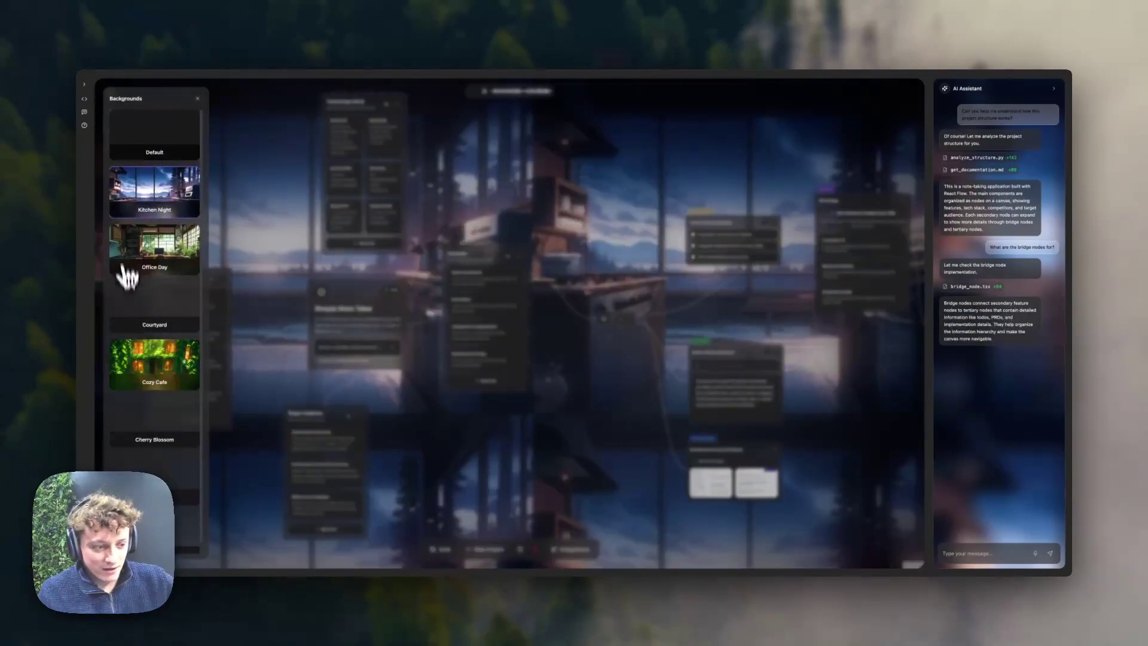
click(149, 431)
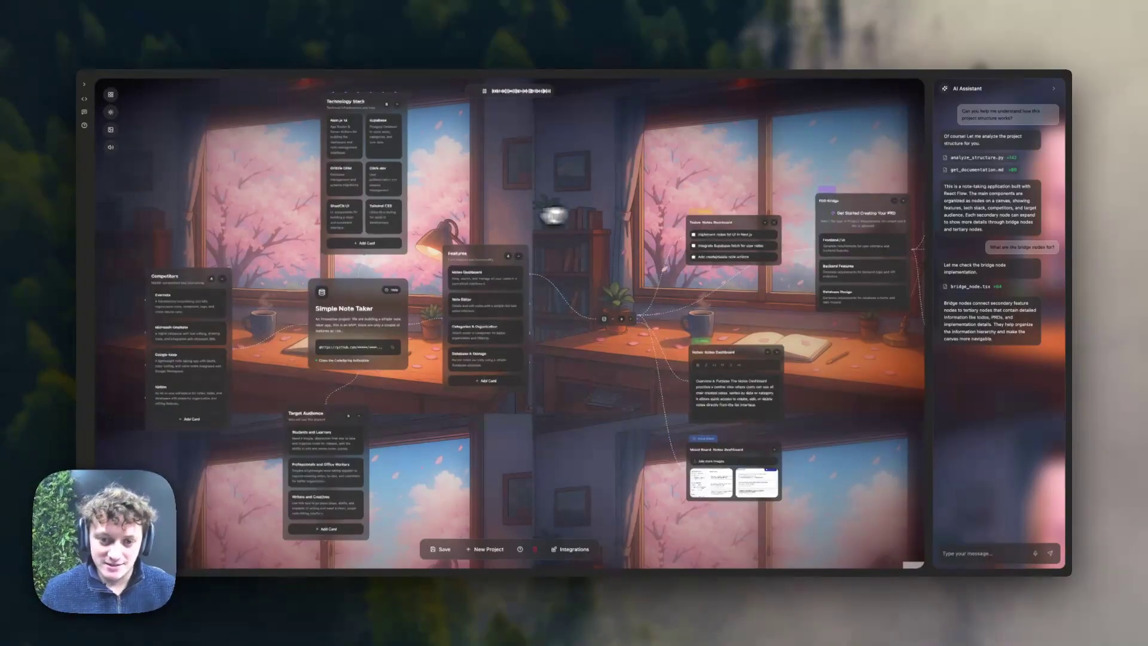
scroll(555, 217, right, 4)
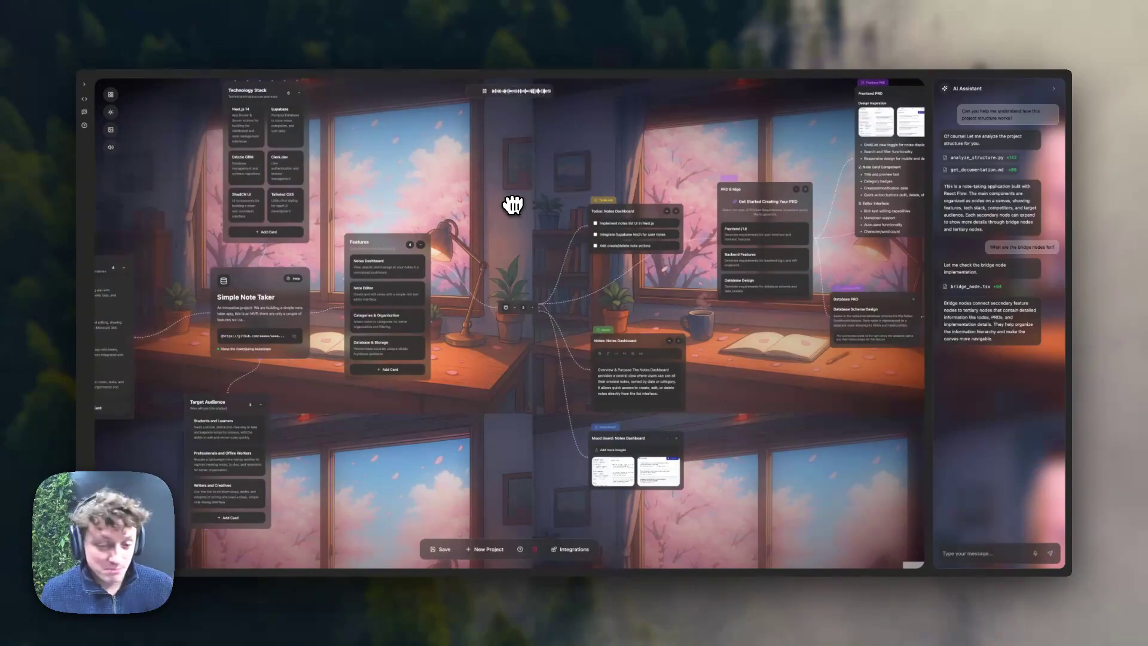